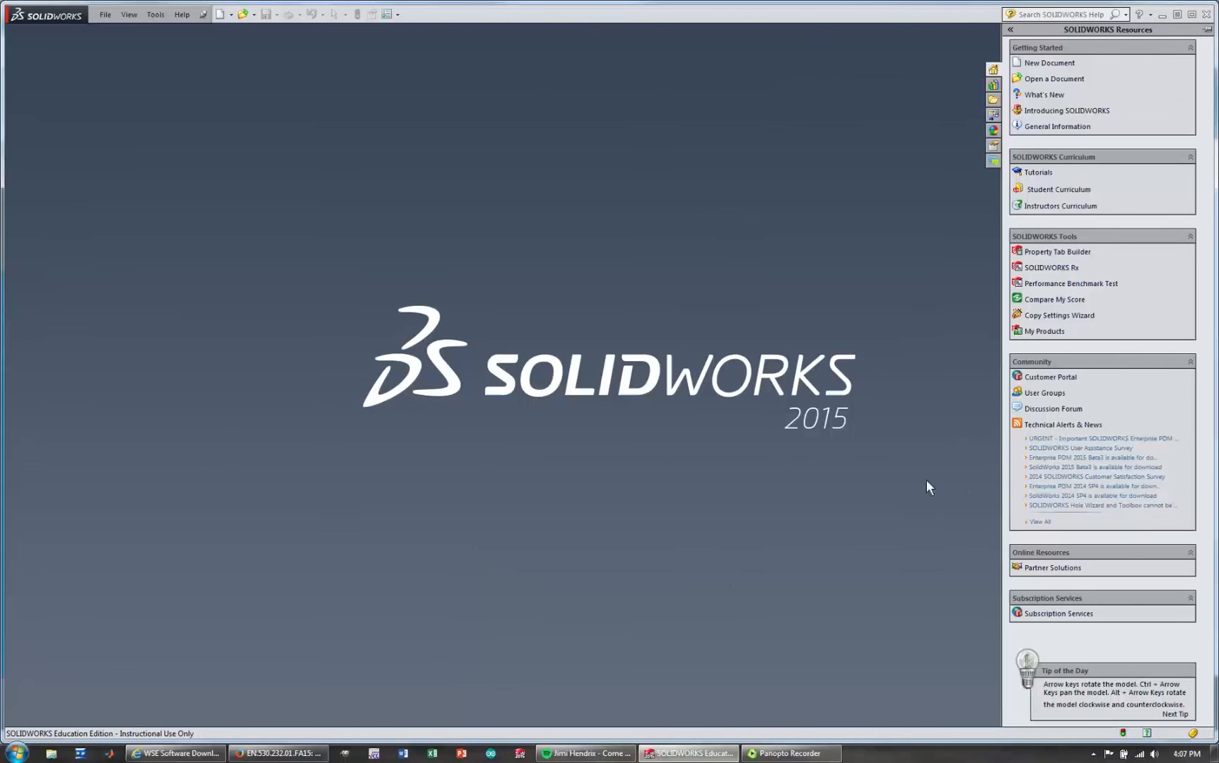
Step: Open the built-in SOLIDWORKS tutorials overview and close it again
{"action": "left_click", "coordinate": [1038, 172]}
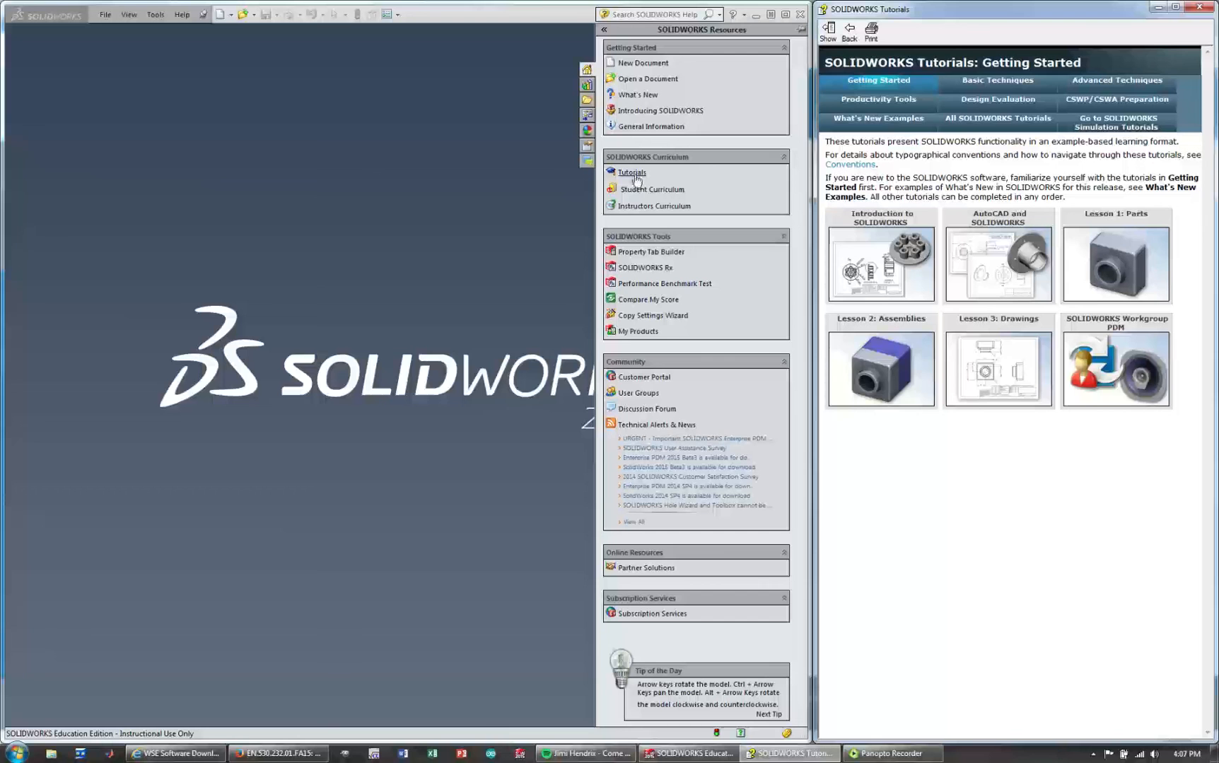
{"action": "left_click", "coordinate": [1199, 7]}
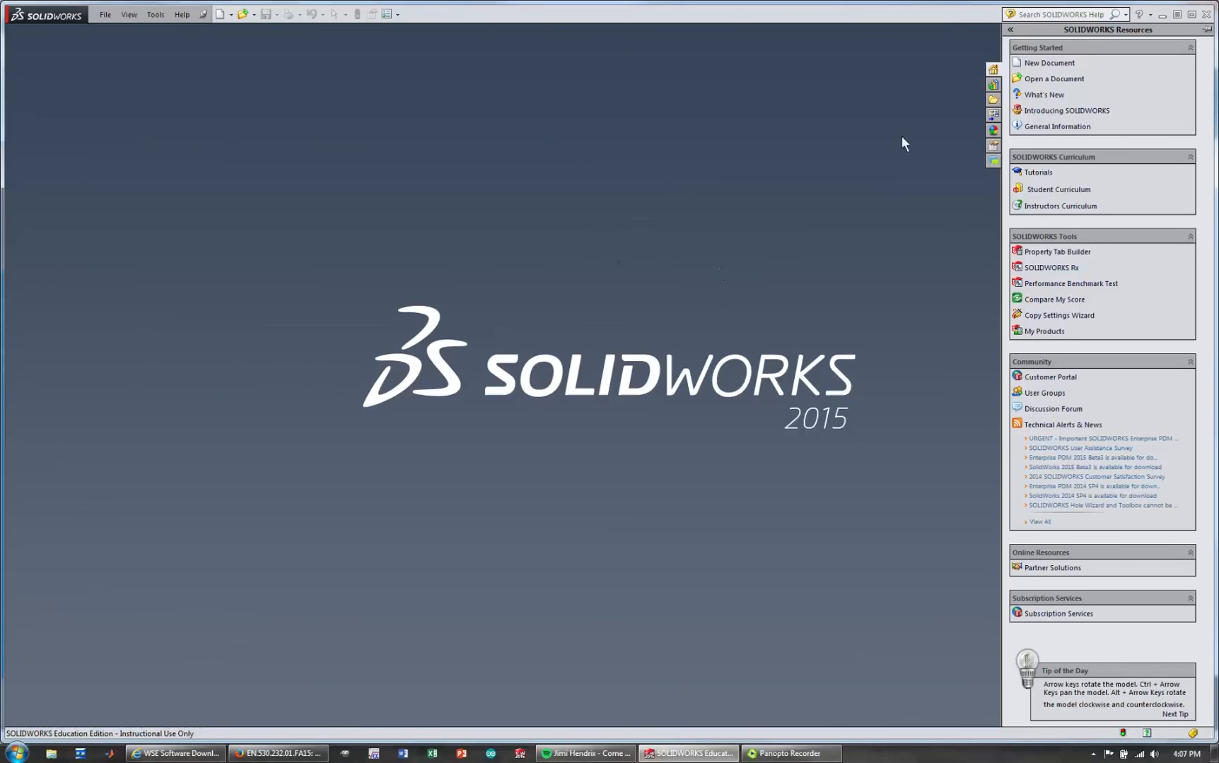
Step: Create a new part document and start a sketch on the Top Plane
{"action": "left_click", "coordinate": [1028, 64]}
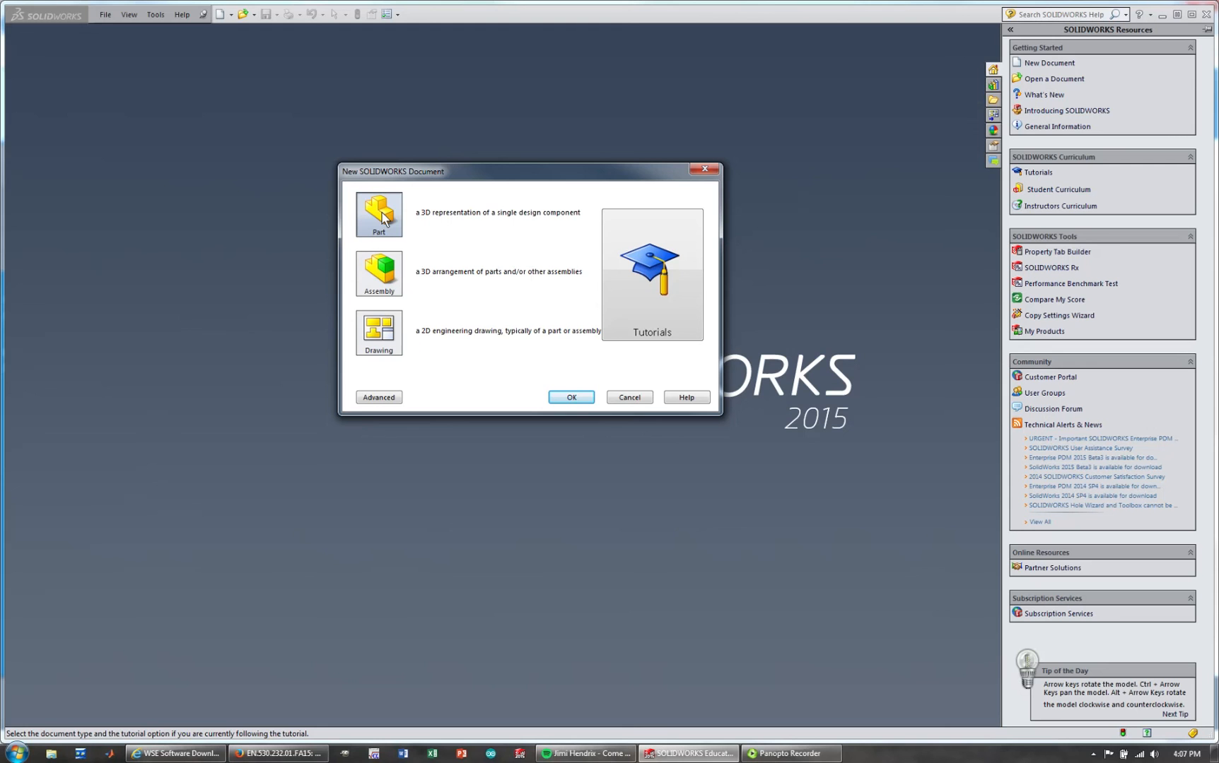
{"action": "left_click", "coordinate": [572, 397]}
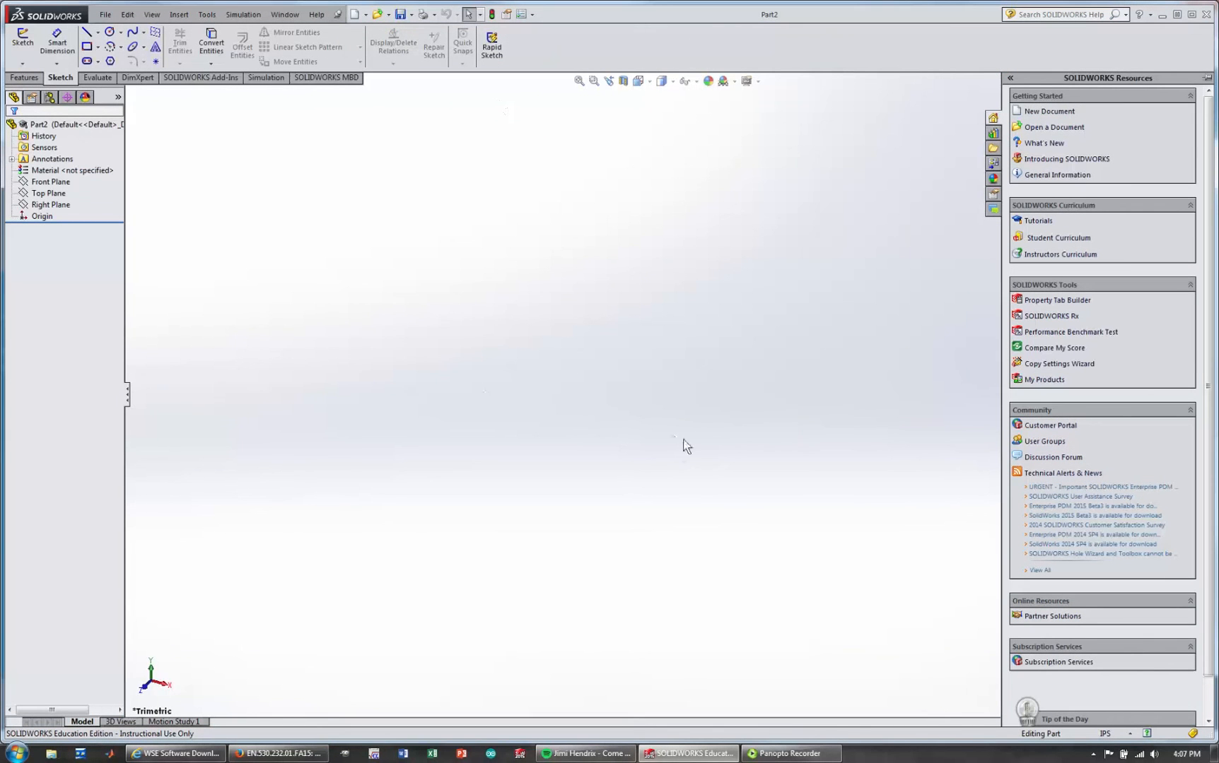
{"action": "left_click", "coordinate": [23, 41]}
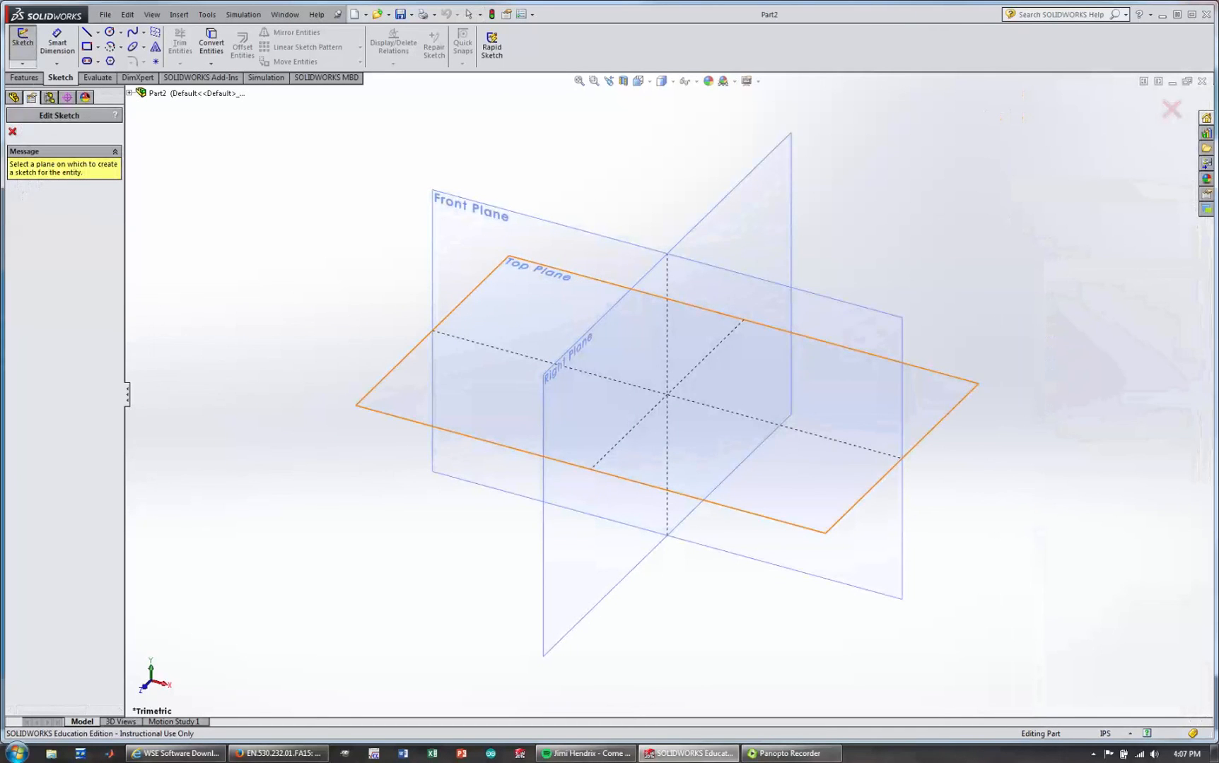
{"action": "left_click", "coordinate": [374, 392]}
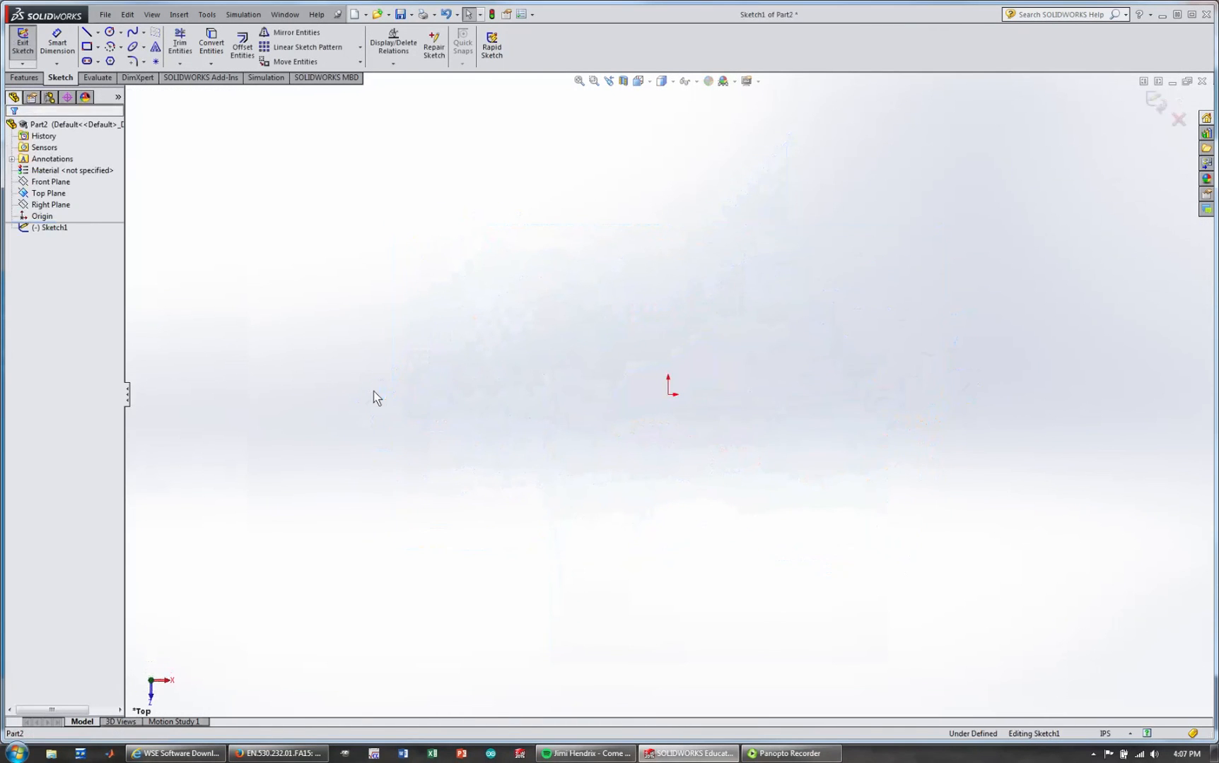
Step: Sketch a closed six-line L-shaped profile starting at the origin, about 4.2 in wide and 2.9 in high, with its notch at the lower right
{"action": "left_click", "coordinate": [87, 33]}
{"action": "left_click", "coordinate": [669, 394]}
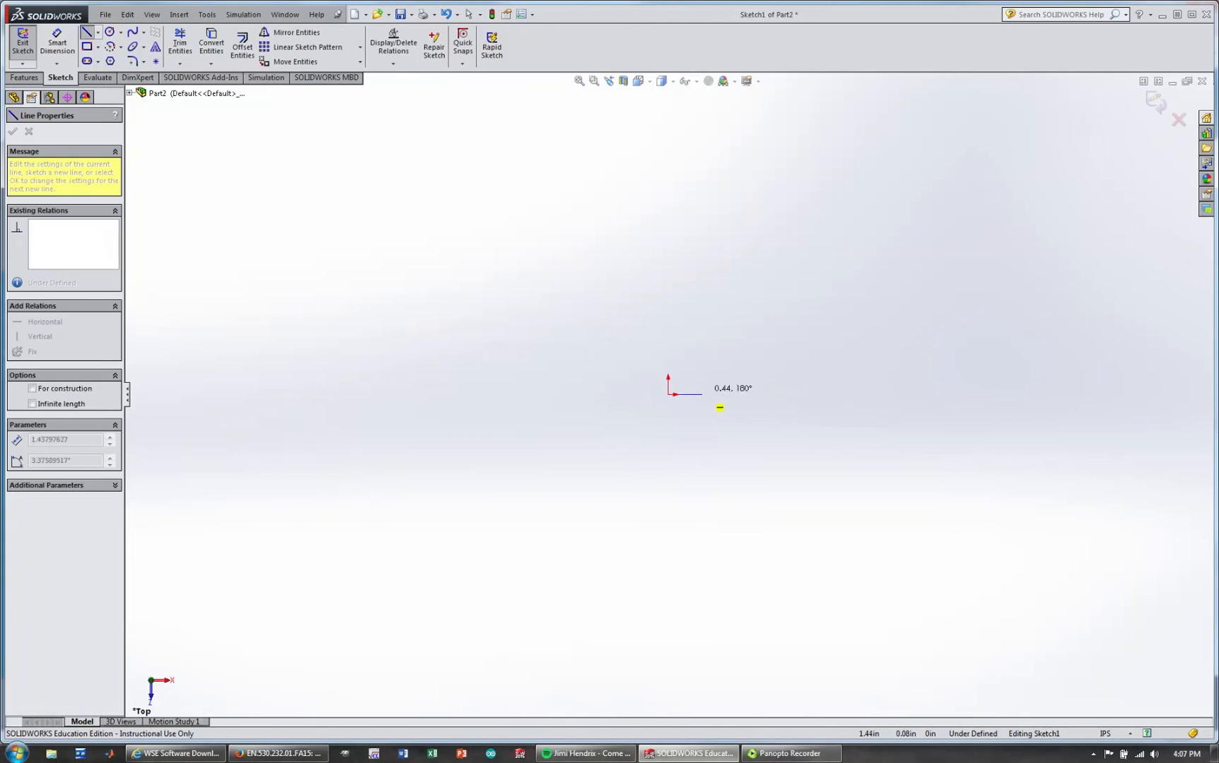
{"action": "left_click", "coordinate": [902, 395]}
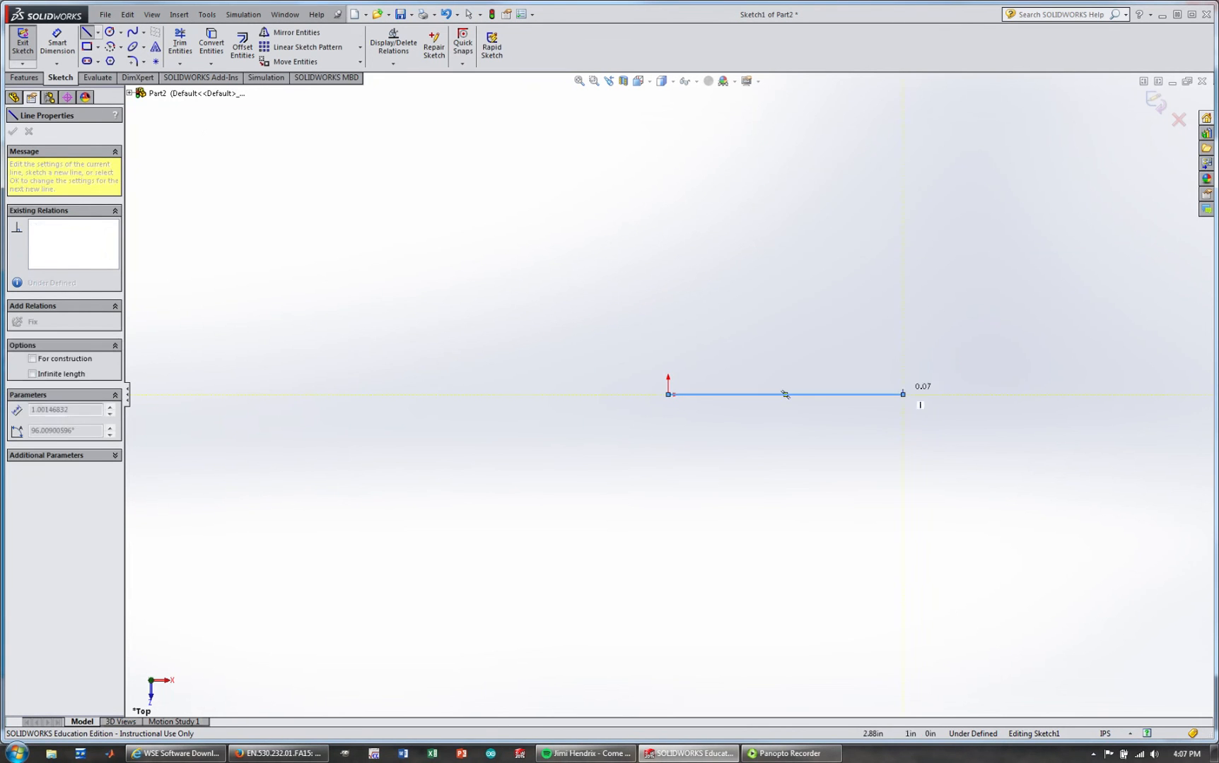
{"action": "left_click", "coordinate": [903, 290]}
{"action": "double_click", "coordinate": [1000, 290]}
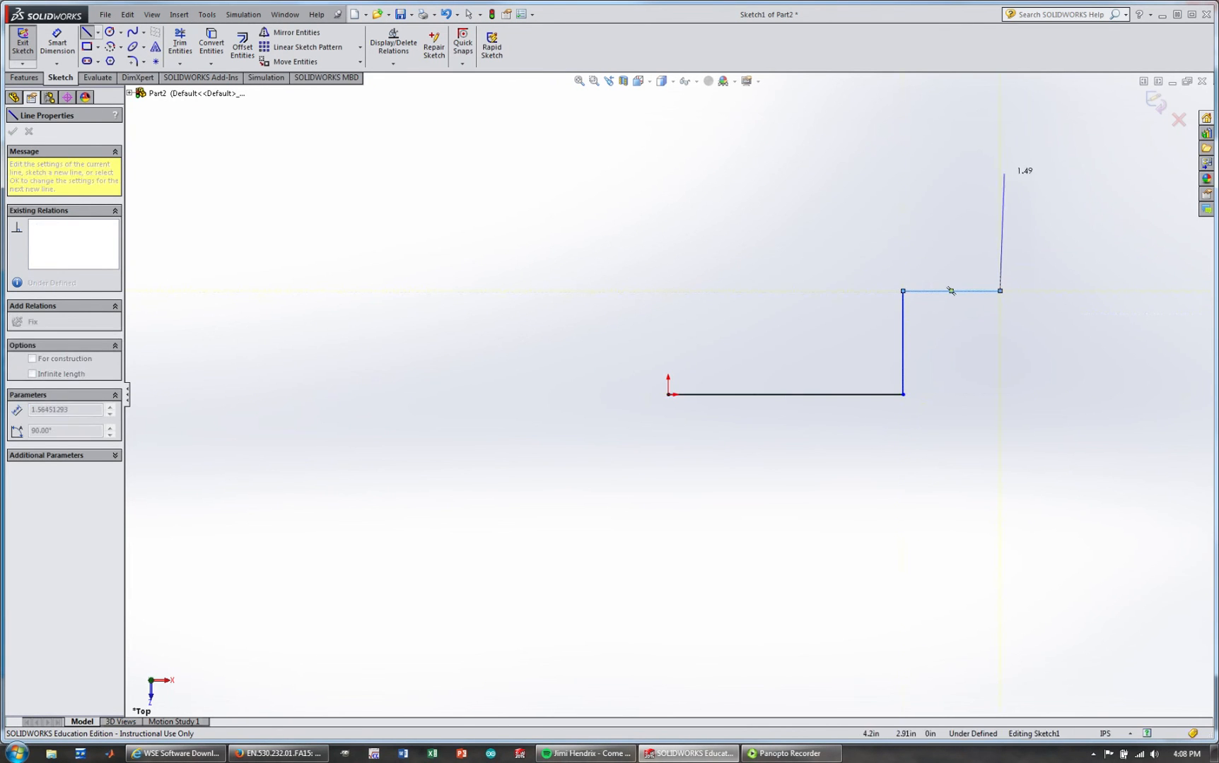
{"action": "left_click", "coordinate": [1000, 165]}
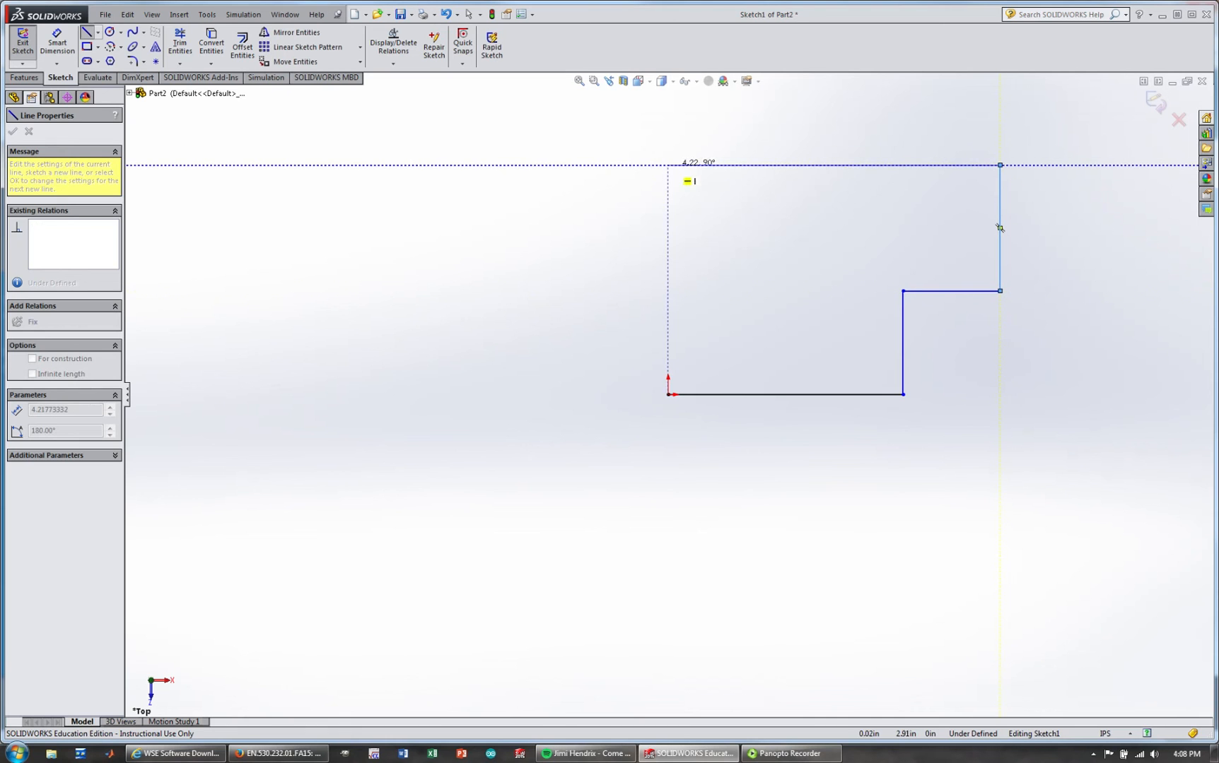
{"action": "left_click", "coordinate": [668, 164]}
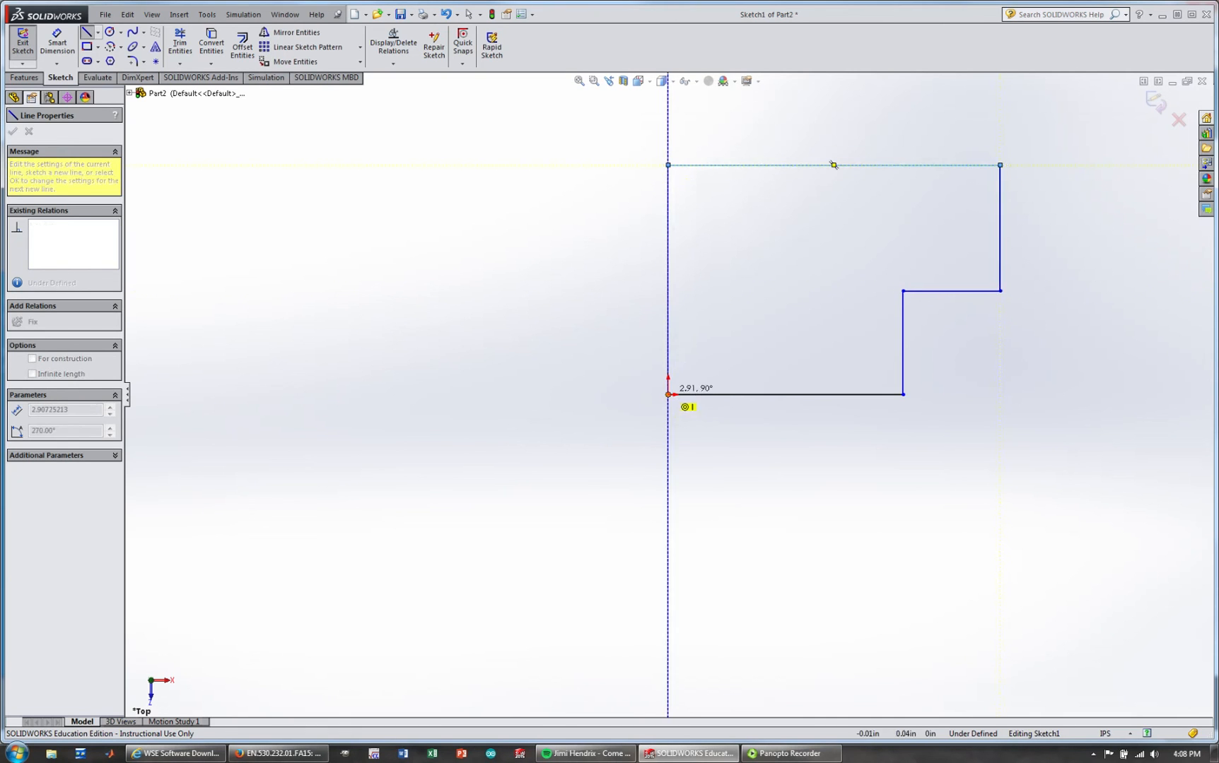
{"action": "left_click", "coordinate": [668, 394]}
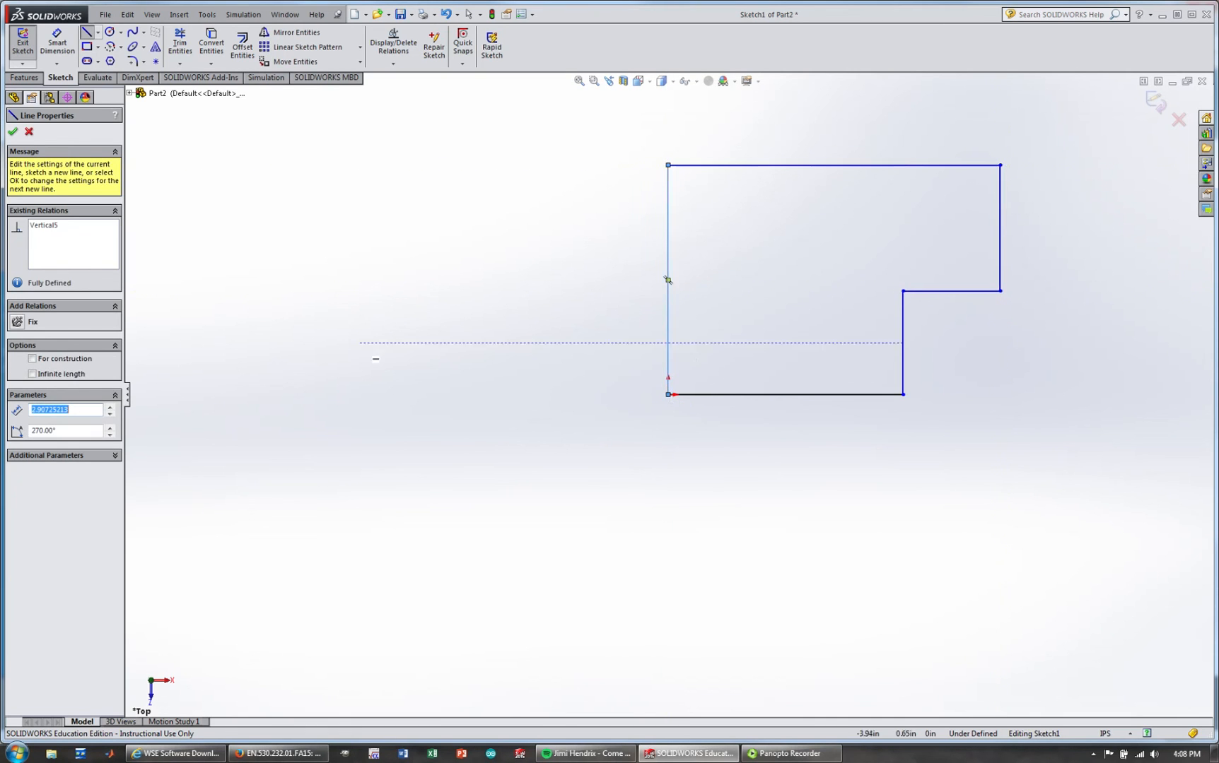
{"action": "left_click", "coordinate": [13, 132]}
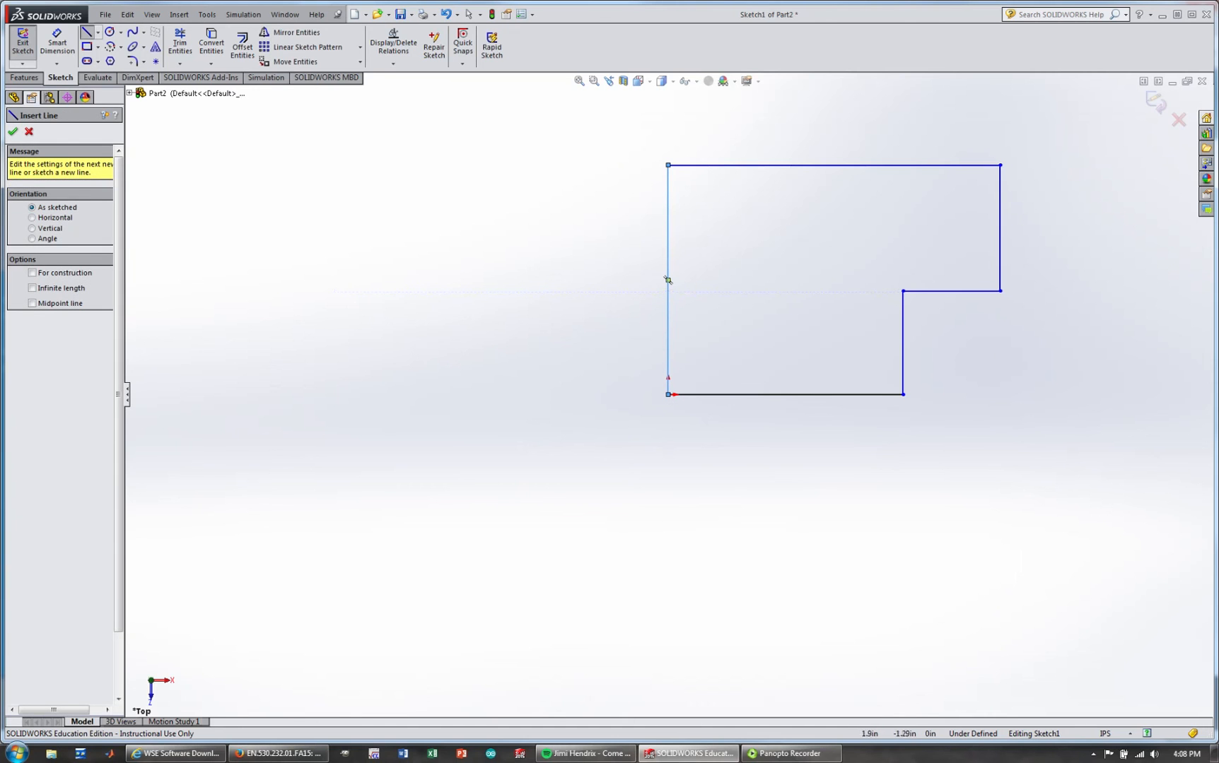
Step: Dimension the profile's bottom edge to 3 in and its full-height left edge to 3 in
{"action": "left_click", "coordinate": [57, 43]}
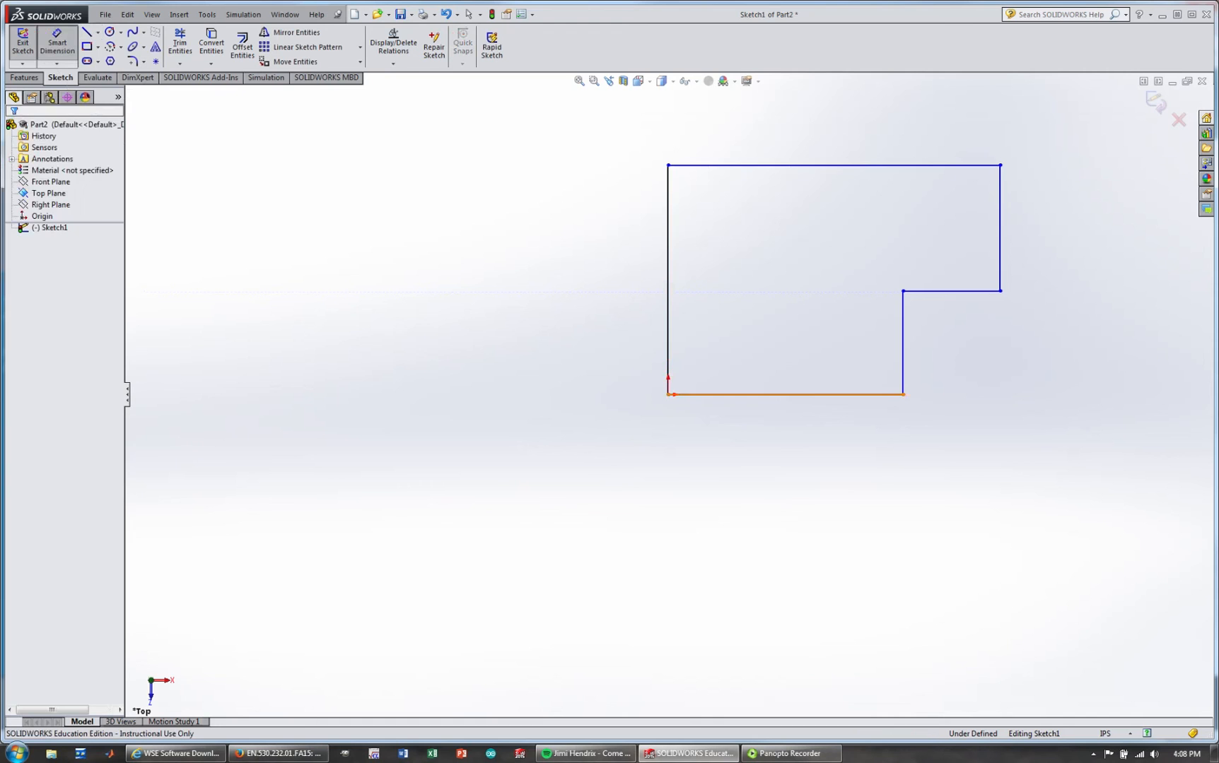
{"action": "left_click", "coordinate": [785, 394]}
{"action": "left_click", "coordinate": [792, 474]}
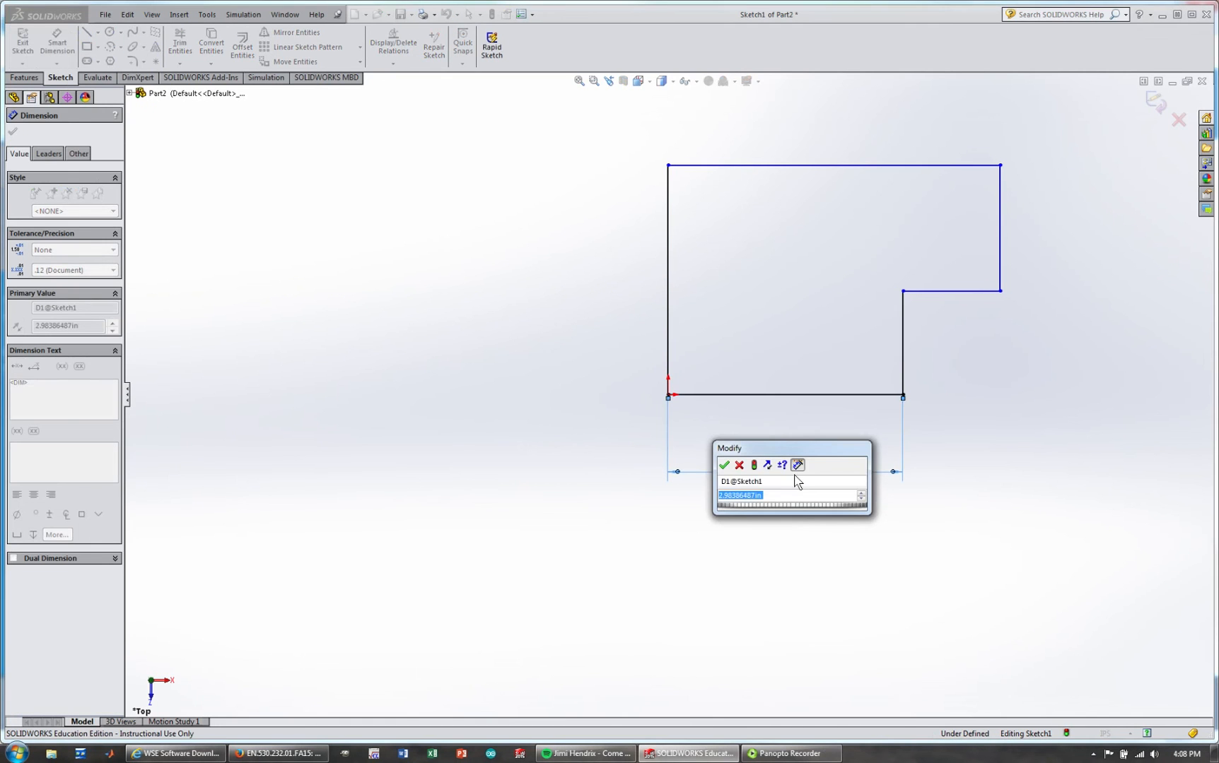
{"action": "type", "text": "3"}
{"action": "key", "text": "Return"}
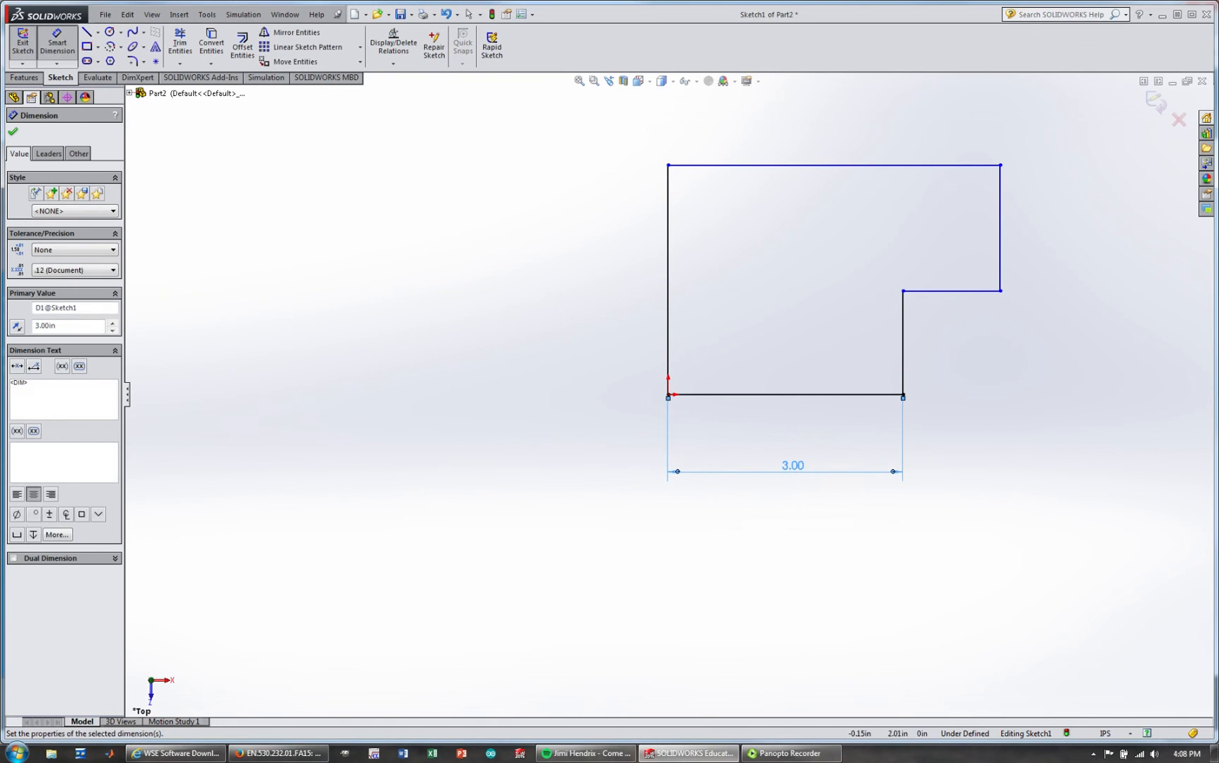
{"action": "left_click", "coordinate": [668, 282]}
{"action": "left_click", "coordinate": [562, 283]}
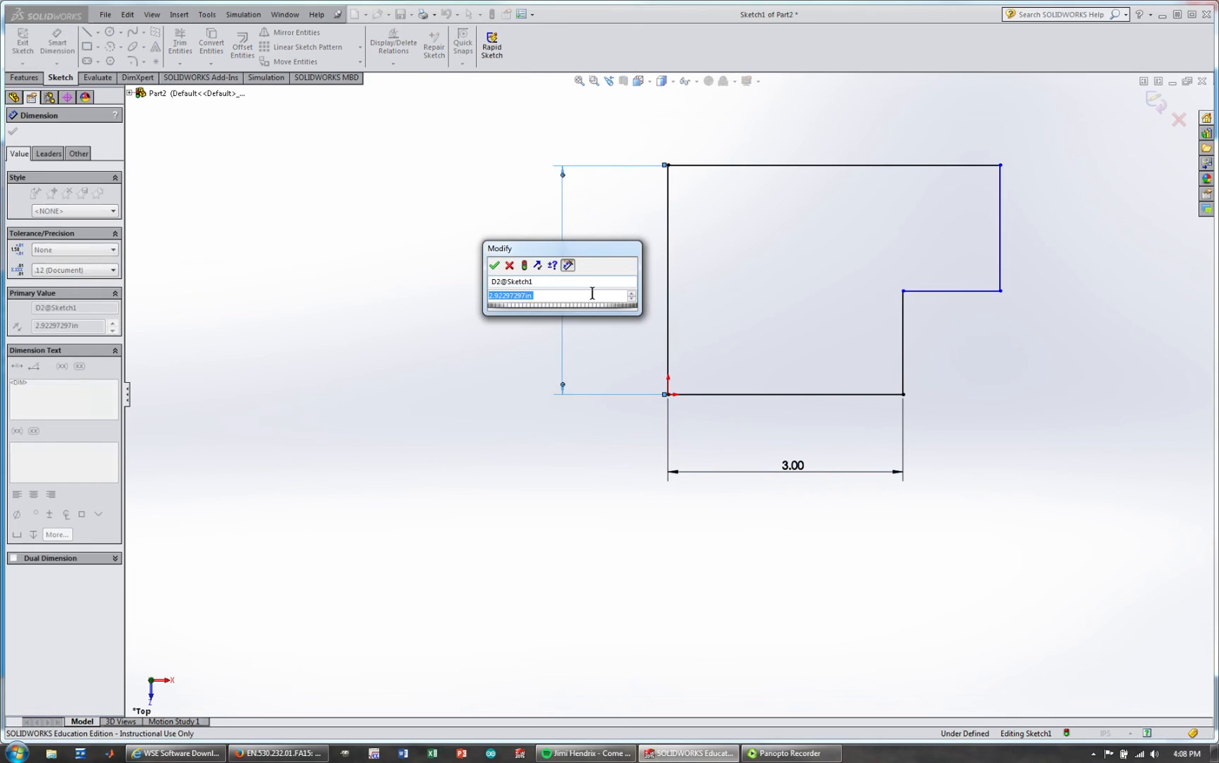
{"action": "type", "text": "3"}
{"action": "key", "text": "Return"}
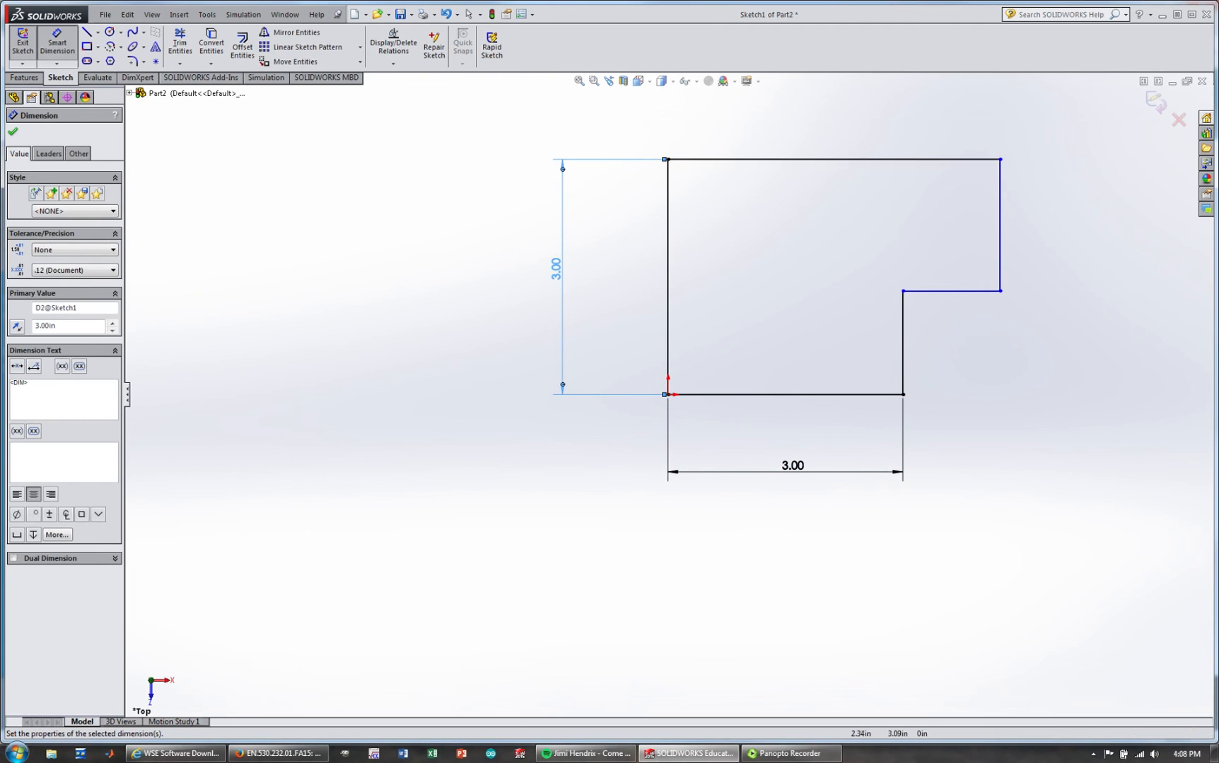
Step: Dimension the profile's top edge to 4.5 in and its short right edge to 1.75 in, and finish dimensioning
{"action": "left_click", "coordinate": [834, 159]}
{"action": "left_click", "coordinate": [839, 119]}
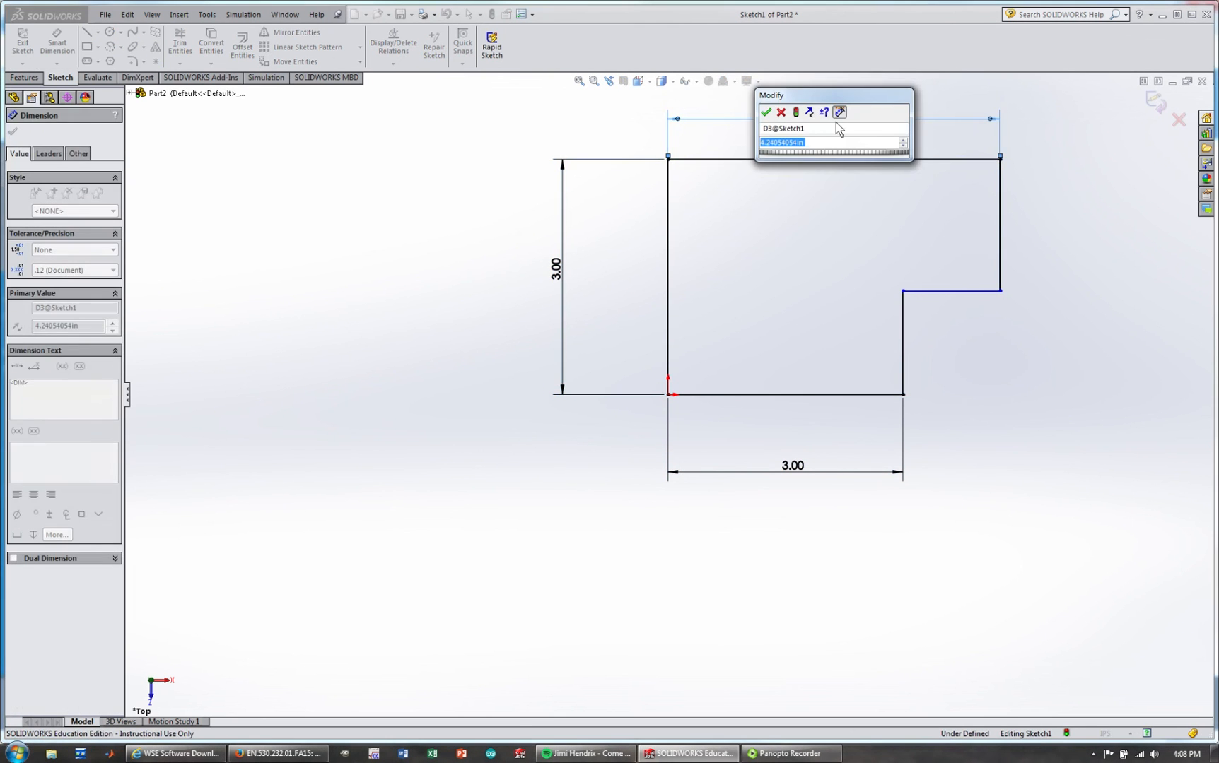
{"action": "type", "text": "4.5"}
{"action": "key", "text": "Return"}
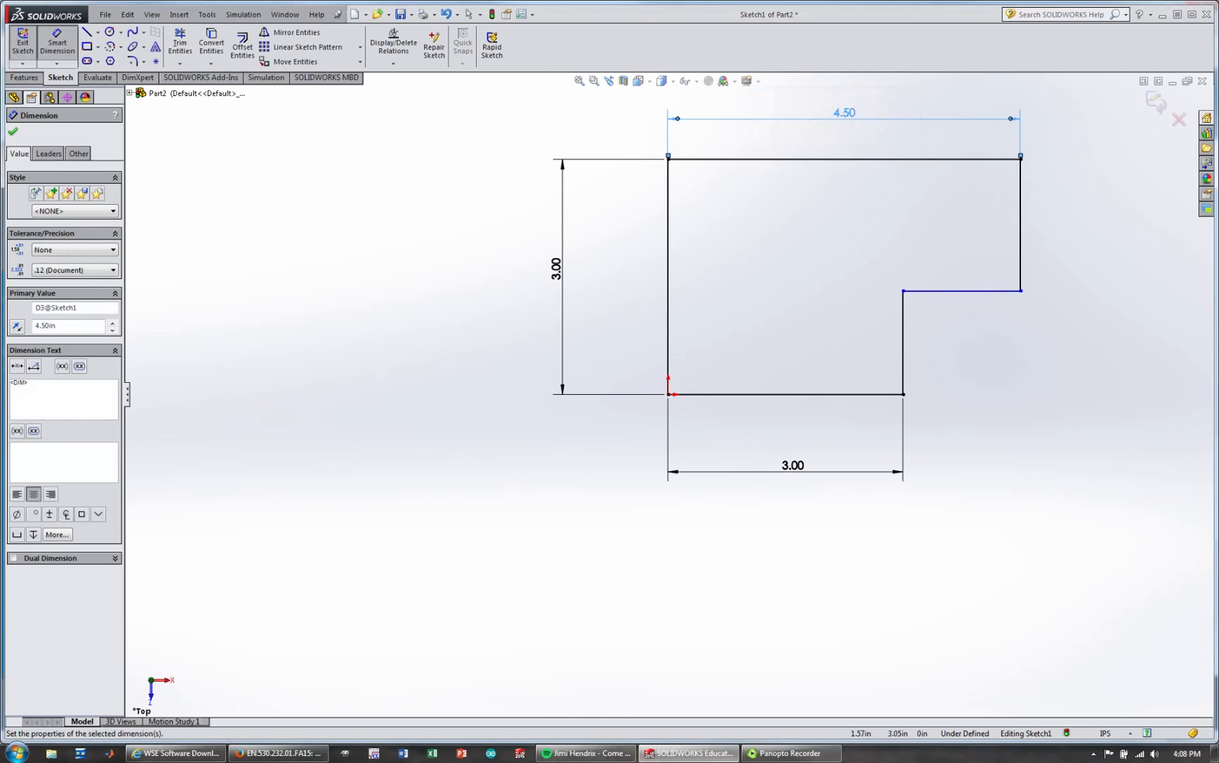
{"action": "left_click", "coordinate": [1020, 225]}
{"action": "left_click", "coordinate": [1085, 227]}
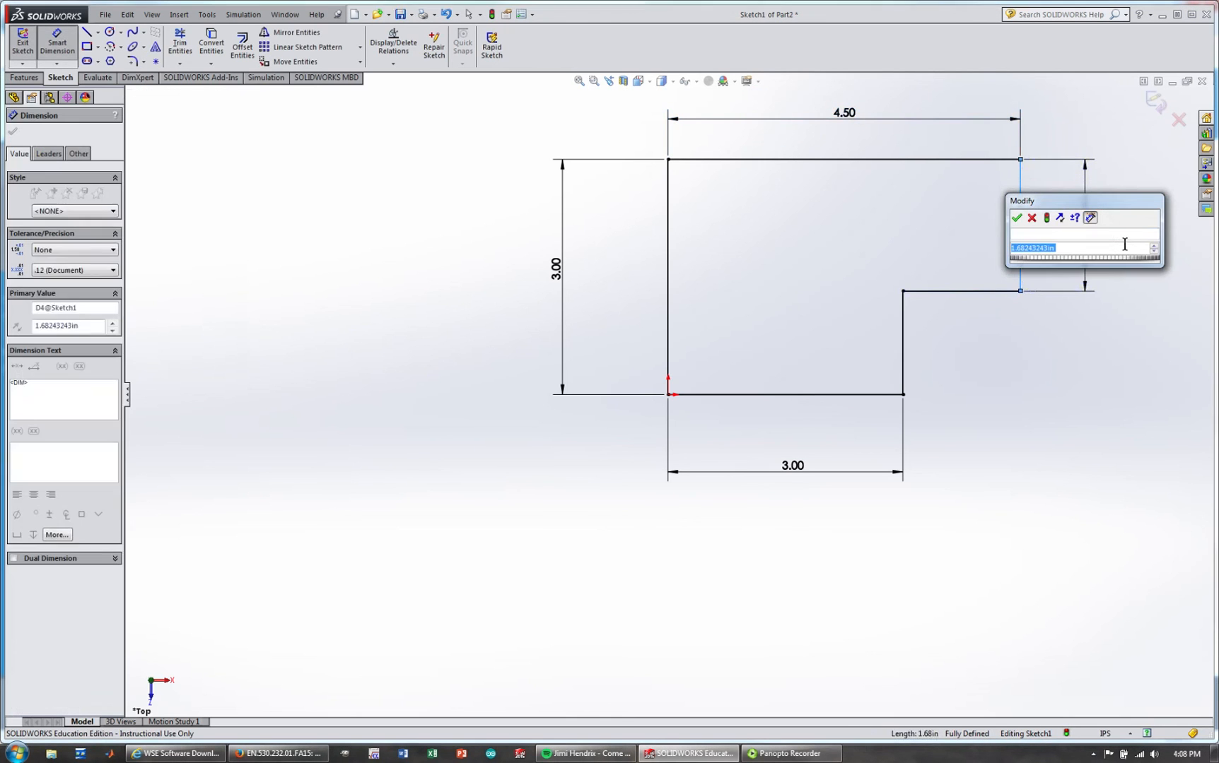
{"action": "type", "text": "1.75"}
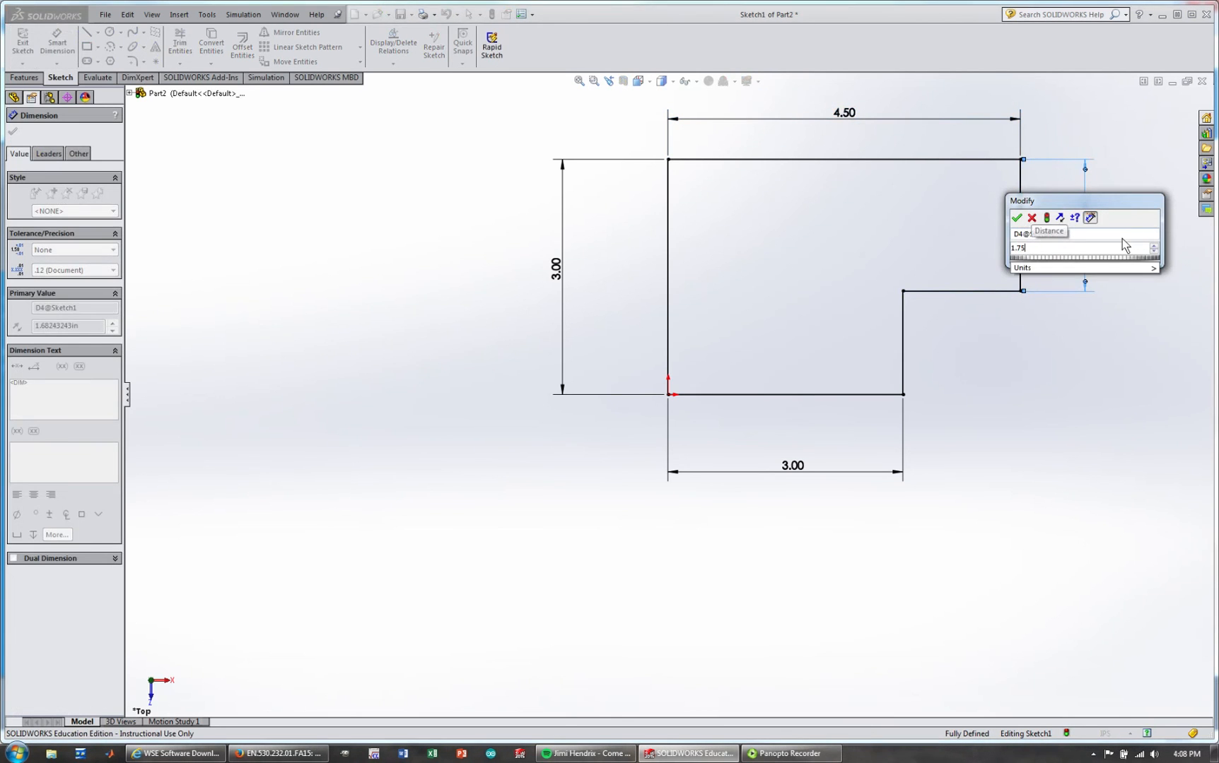
{"action": "key", "text": "Return"}
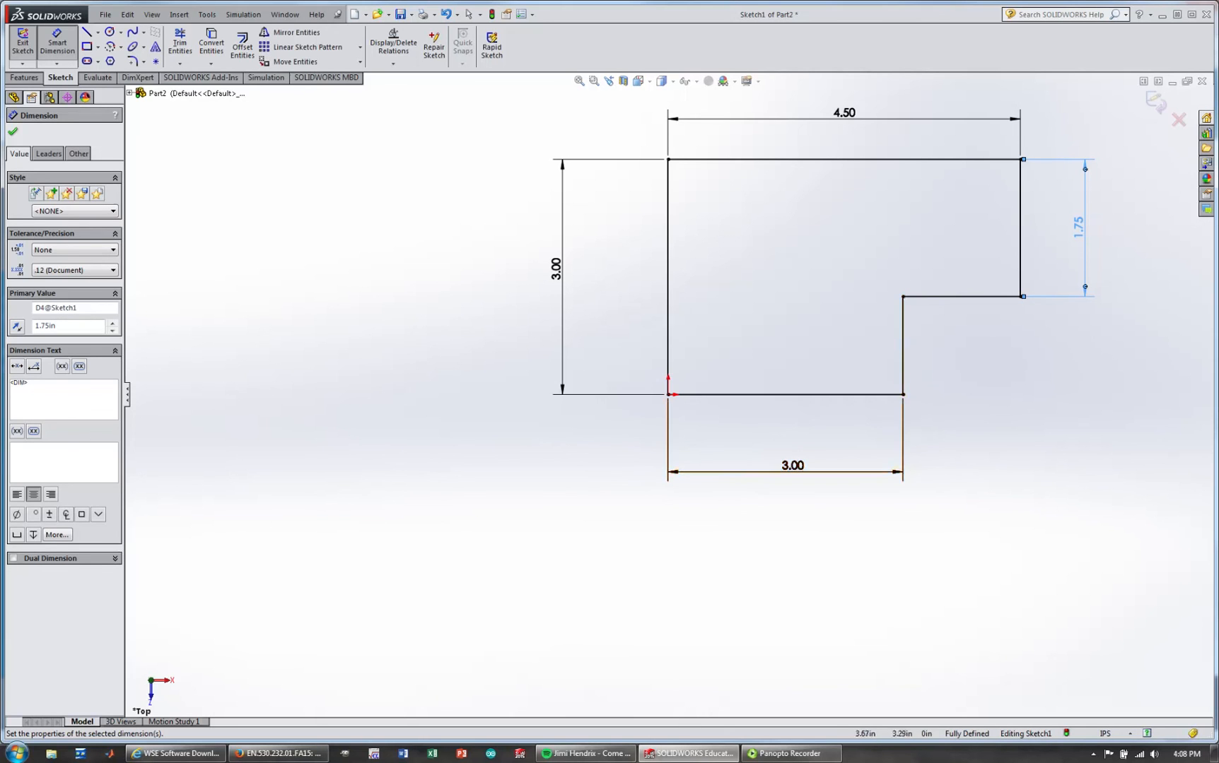
{"action": "left_click", "coordinate": [12, 132]}
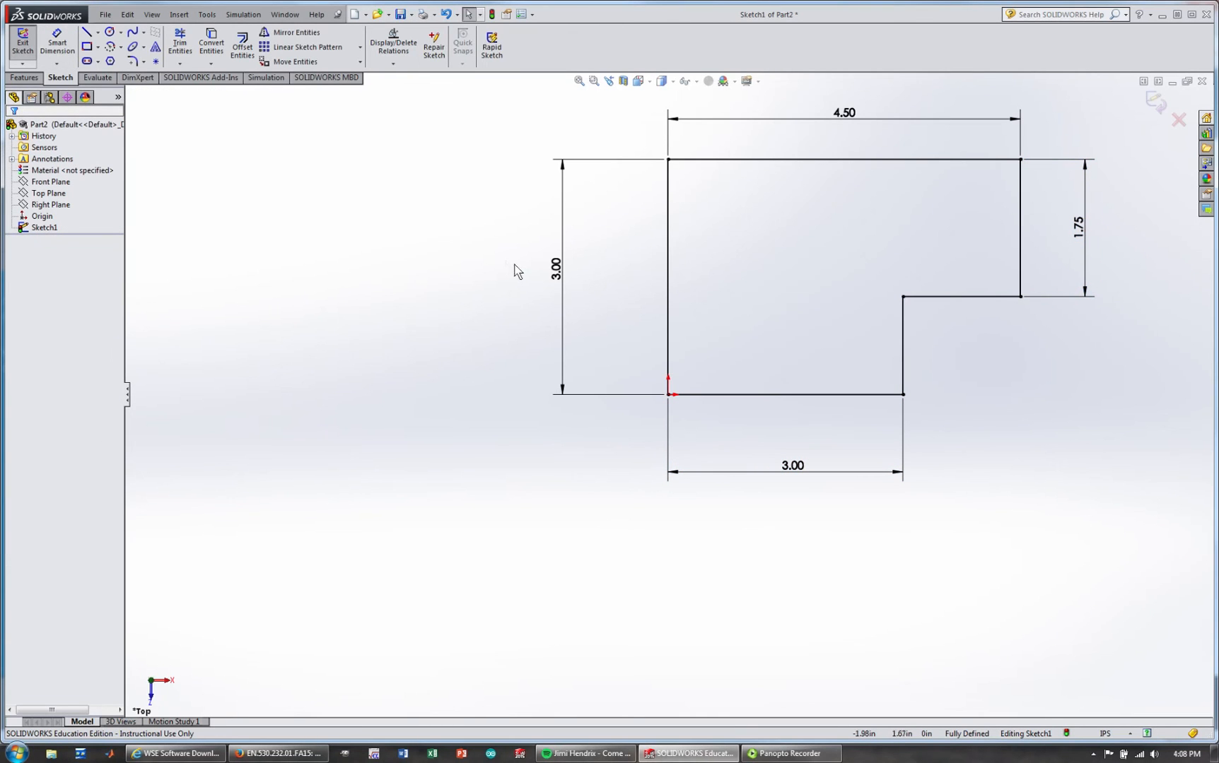
Step: Extrude the L-shaped profile upward as a blind boss with a depth of 0.40 in
{"action": "left_click", "coordinate": [25, 78]}
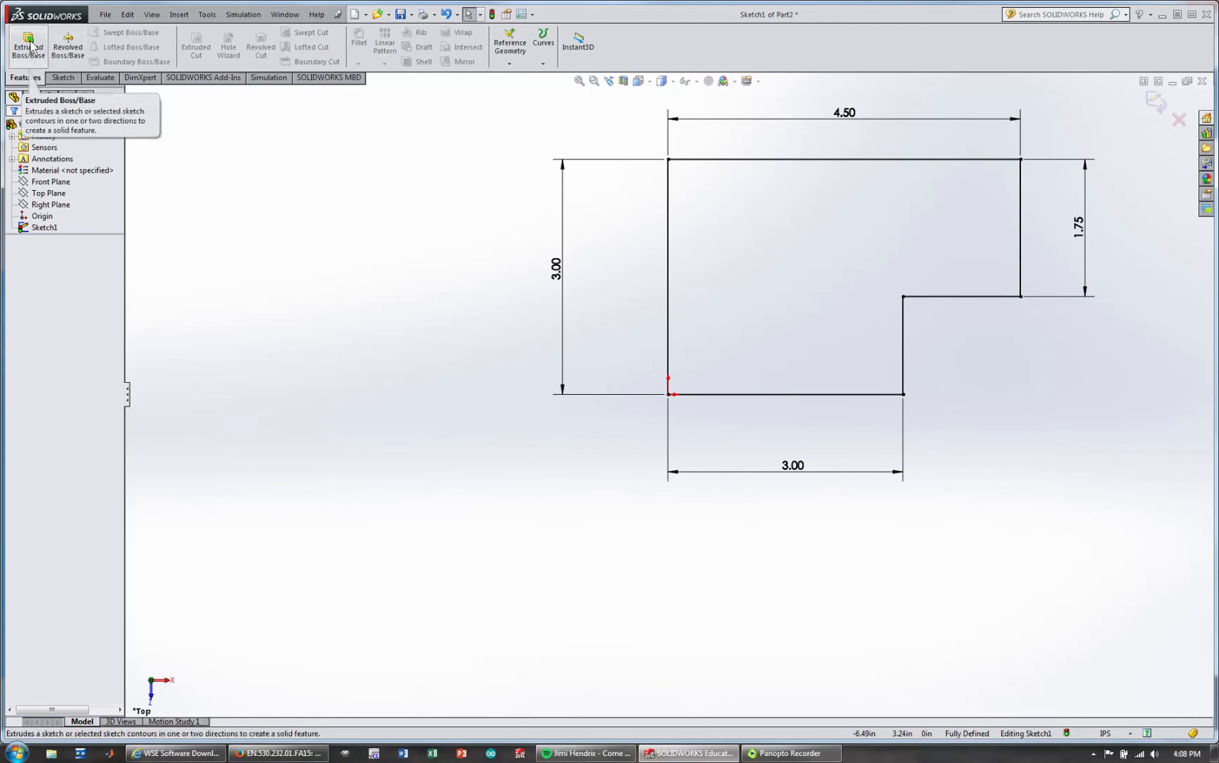
{"action": "left_click", "coordinate": [29, 48]}
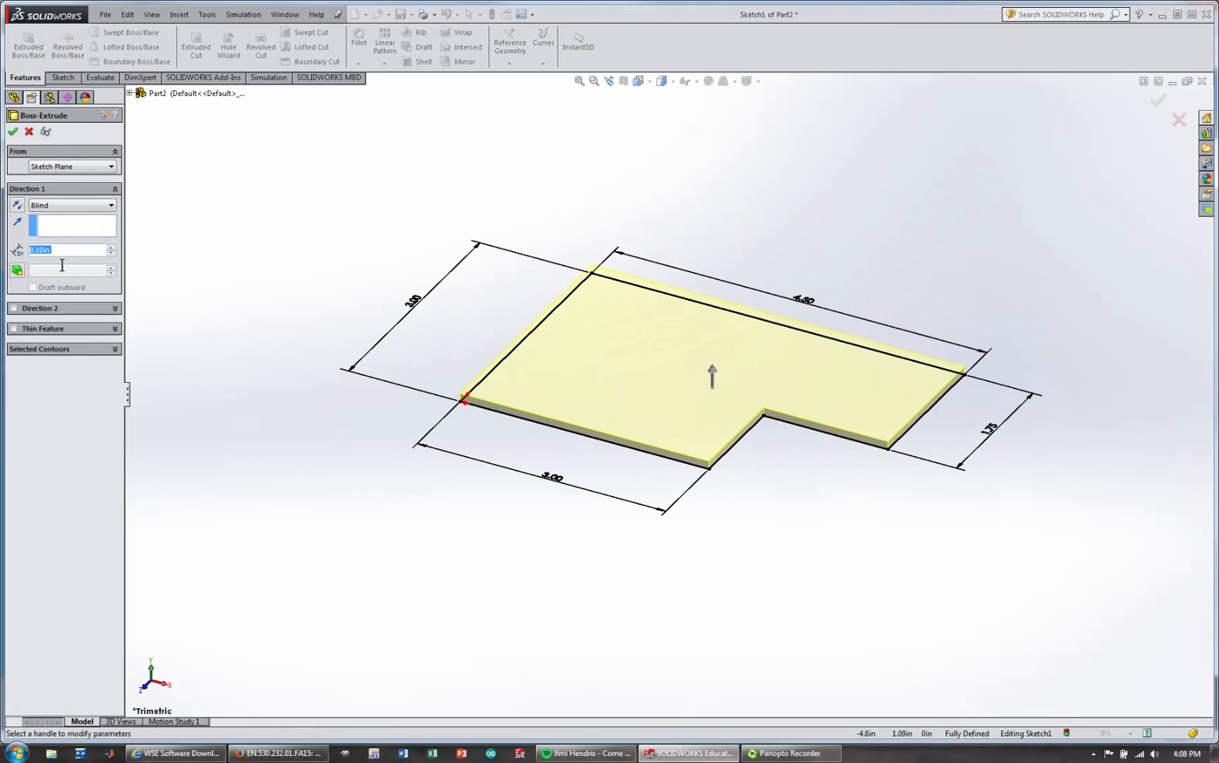
{"action": "left_click", "coordinate": [111, 249]}
{"action": "left_click", "coordinate": [111, 248]}
{"action": "left_click", "coordinate": [111, 249]}
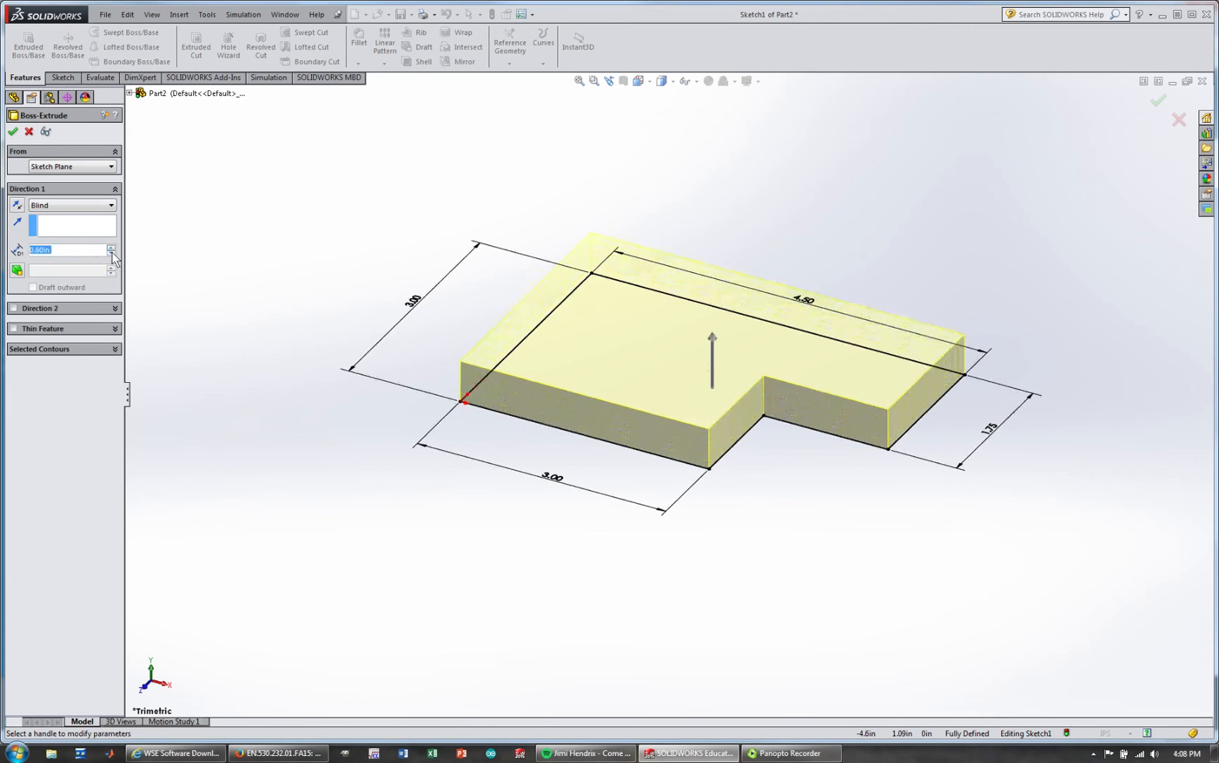
{"action": "left_click", "coordinate": [111, 249]}
{"action": "left_click", "coordinate": [112, 256]}
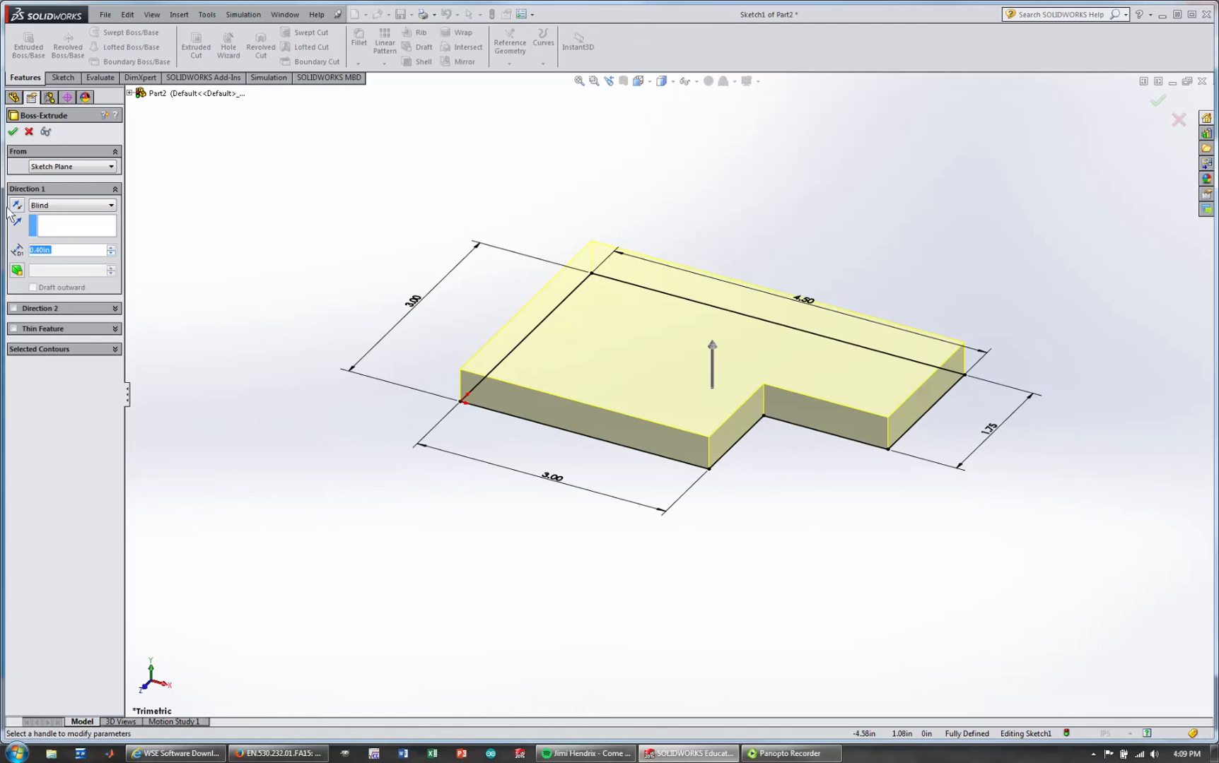
{"action": "left_click", "coordinate": [12, 132]}
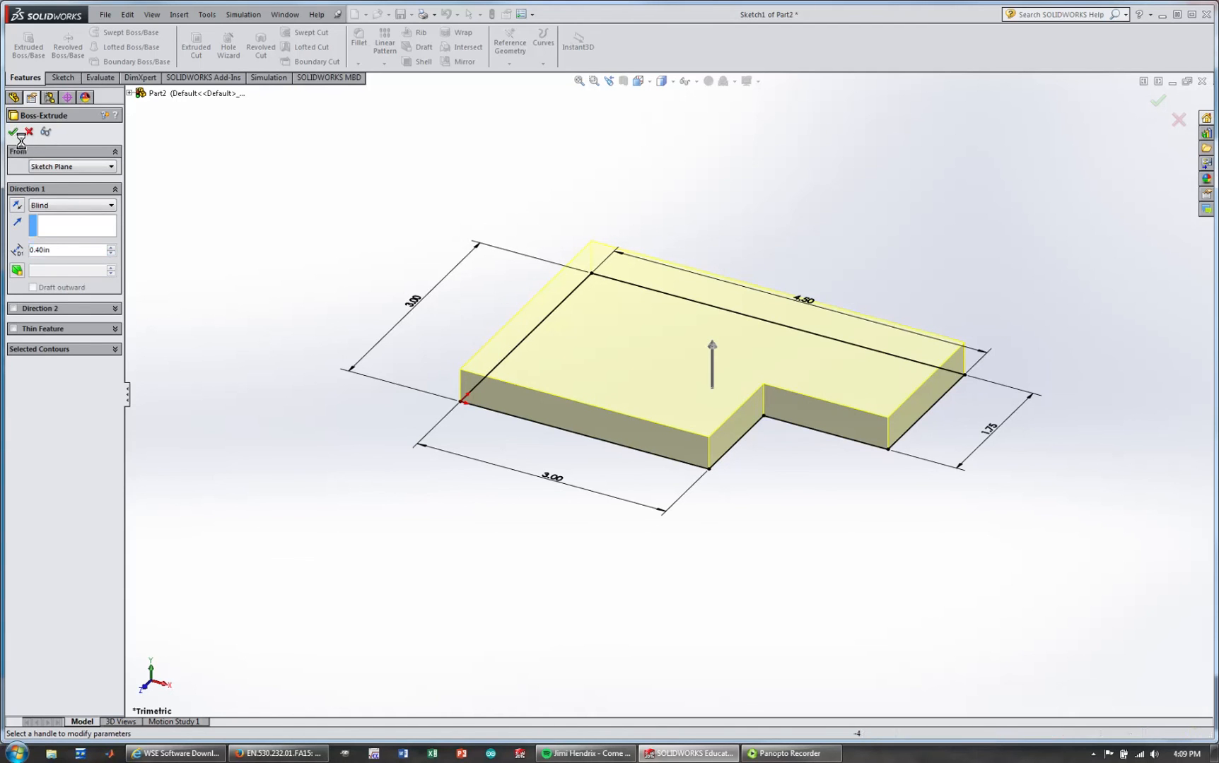
Step: Start a new sketch on the large top face of the L-shaped plate
{"action": "middle_click_drag", "start_coordinate": [302, 539], "coordinate": [403, 622]}
{"action": "middle_click_drag", "start_coordinate": [805, 565], "coordinate": [780, 577]}
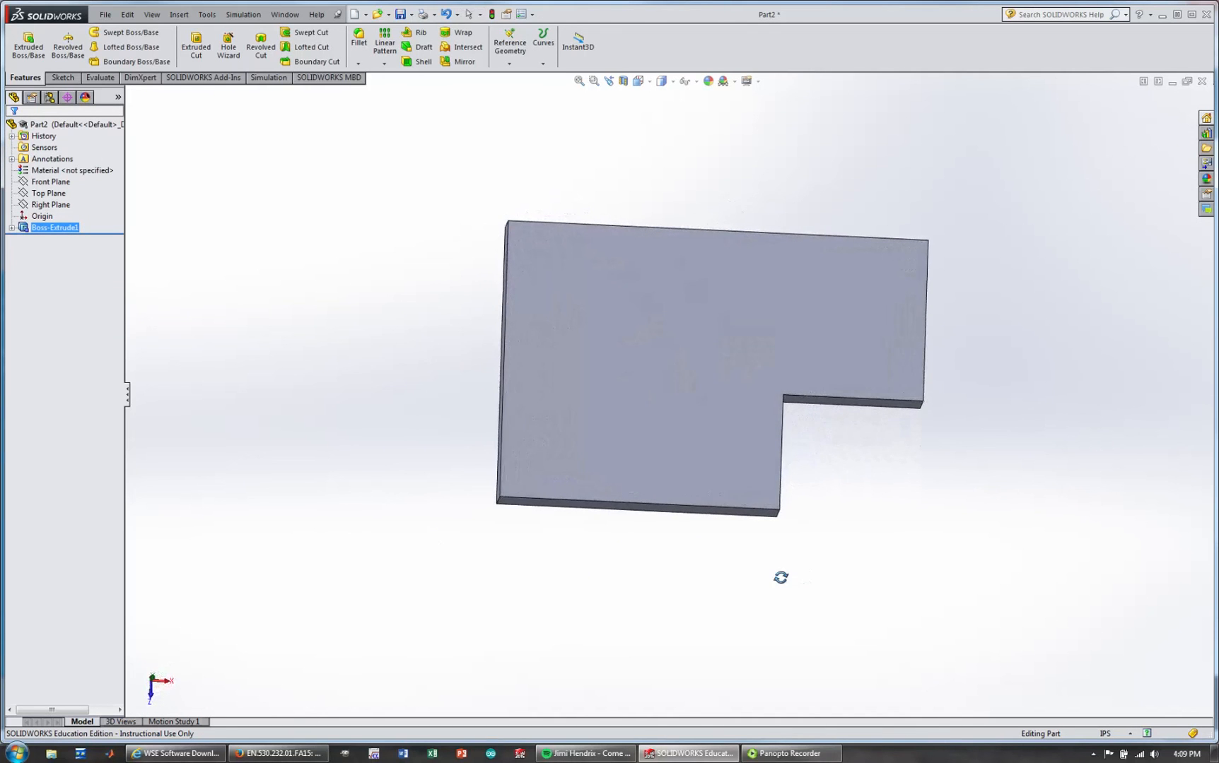
{"action": "middle_click_drag", "start_coordinate": [859, 566], "coordinate": [840, 575]}
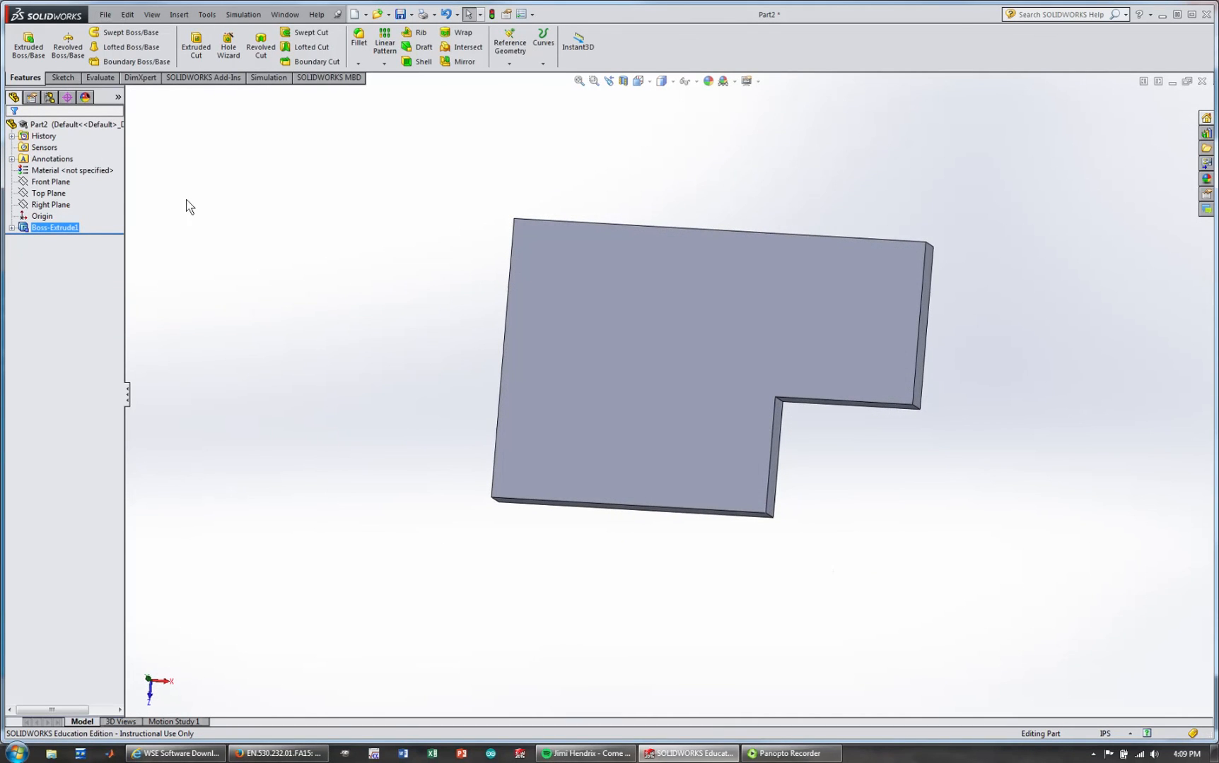
{"action": "left_click", "coordinate": [63, 78]}
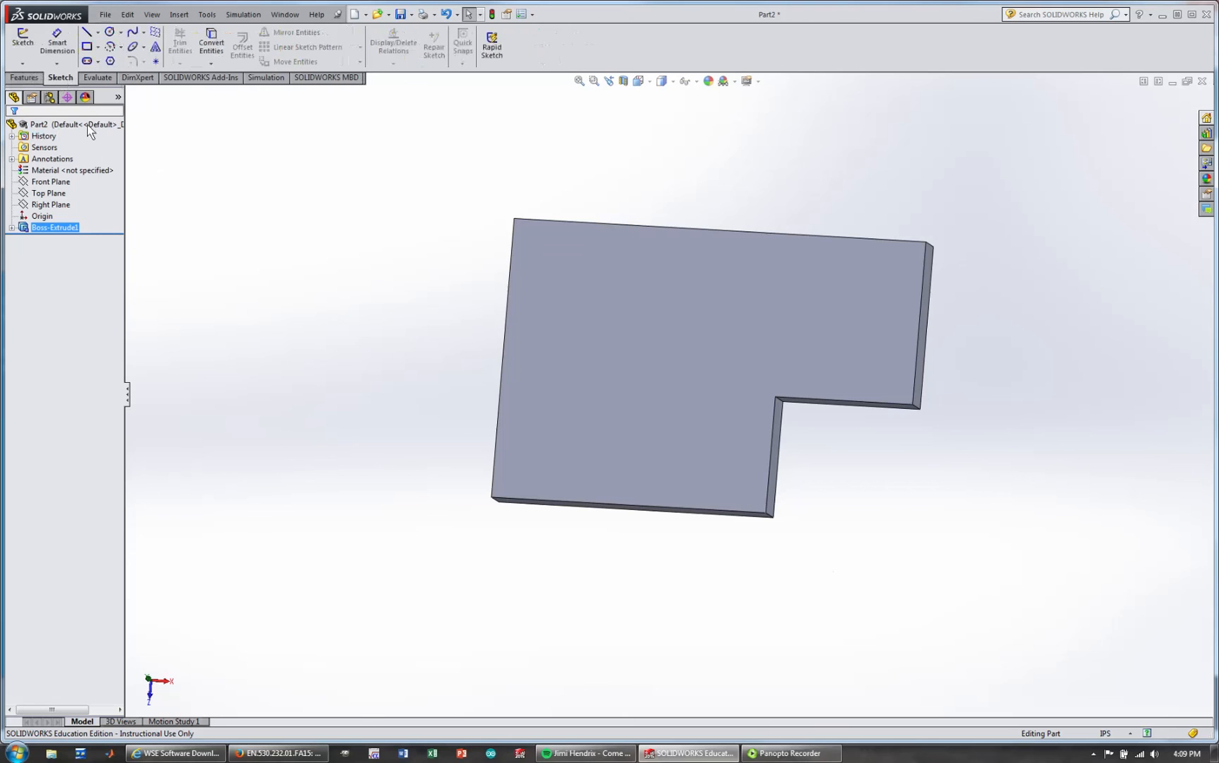
{"action": "middle_click_drag", "start_coordinate": [628, 596], "coordinate": [601, 594]}
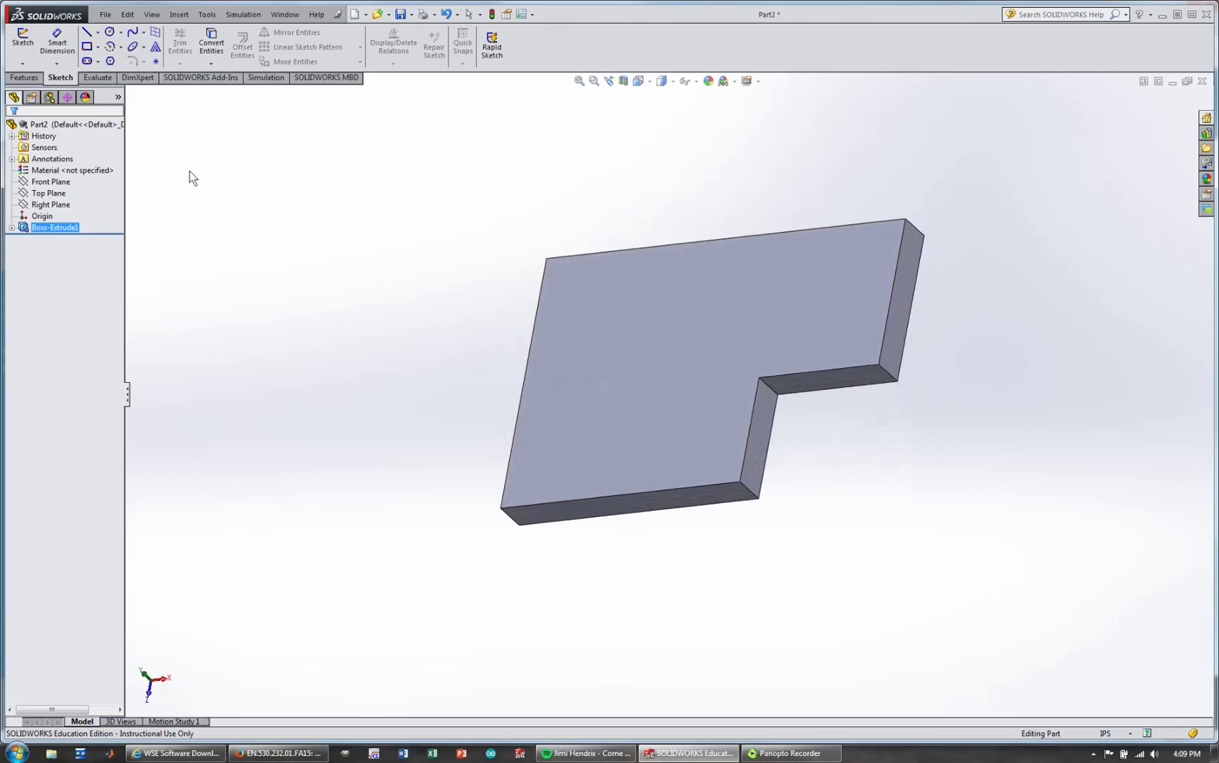
{"action": "left_click", "coordinate": [22, 39]}
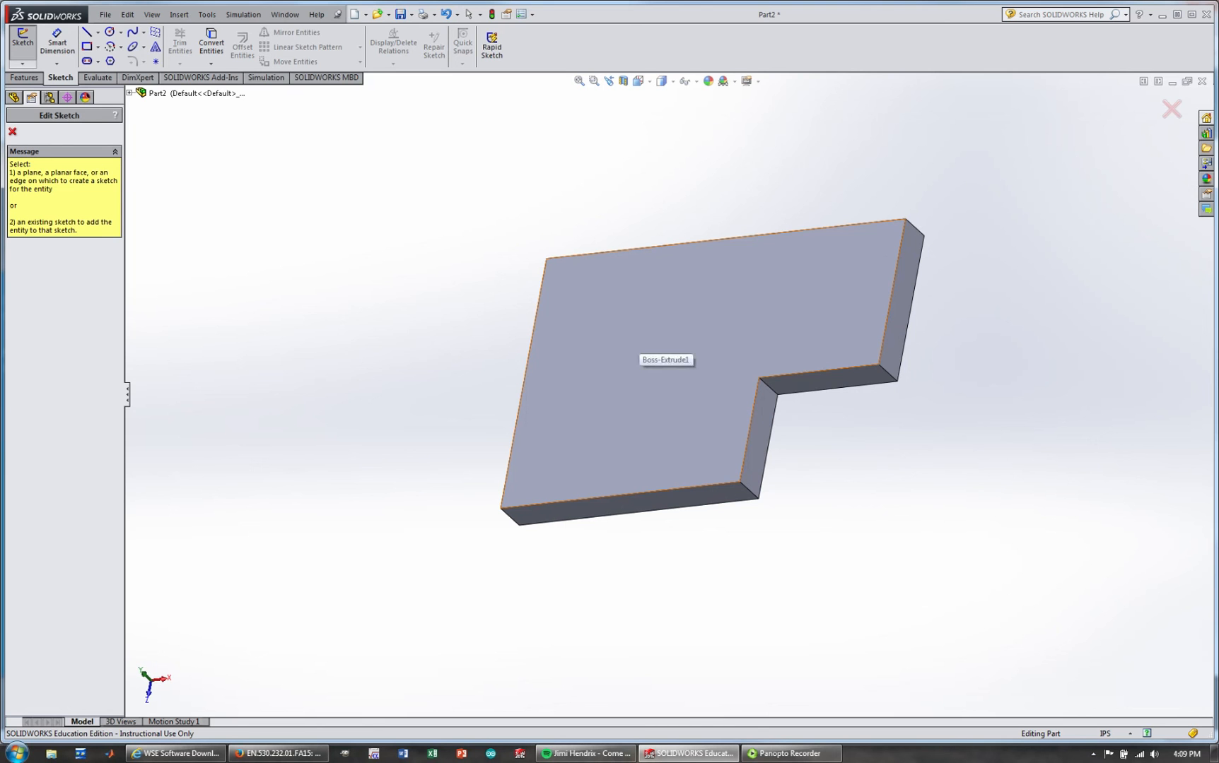
{"action": "left_click", "coordinate": [647, 334]}
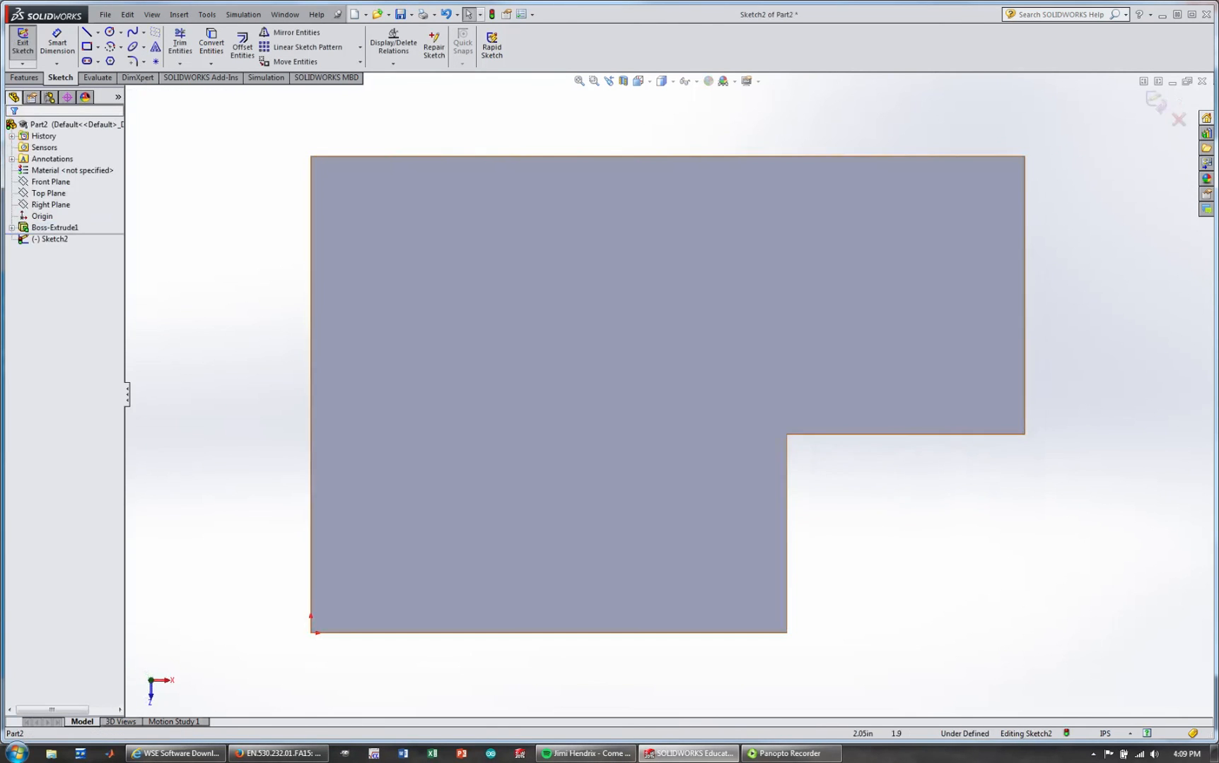
Step: Sketch two circles on the top face: one about 0.55 in diameter at upper left, one about 0.47 in left of the notch
{"action": "left_click", "coordinate": [110, 32]}
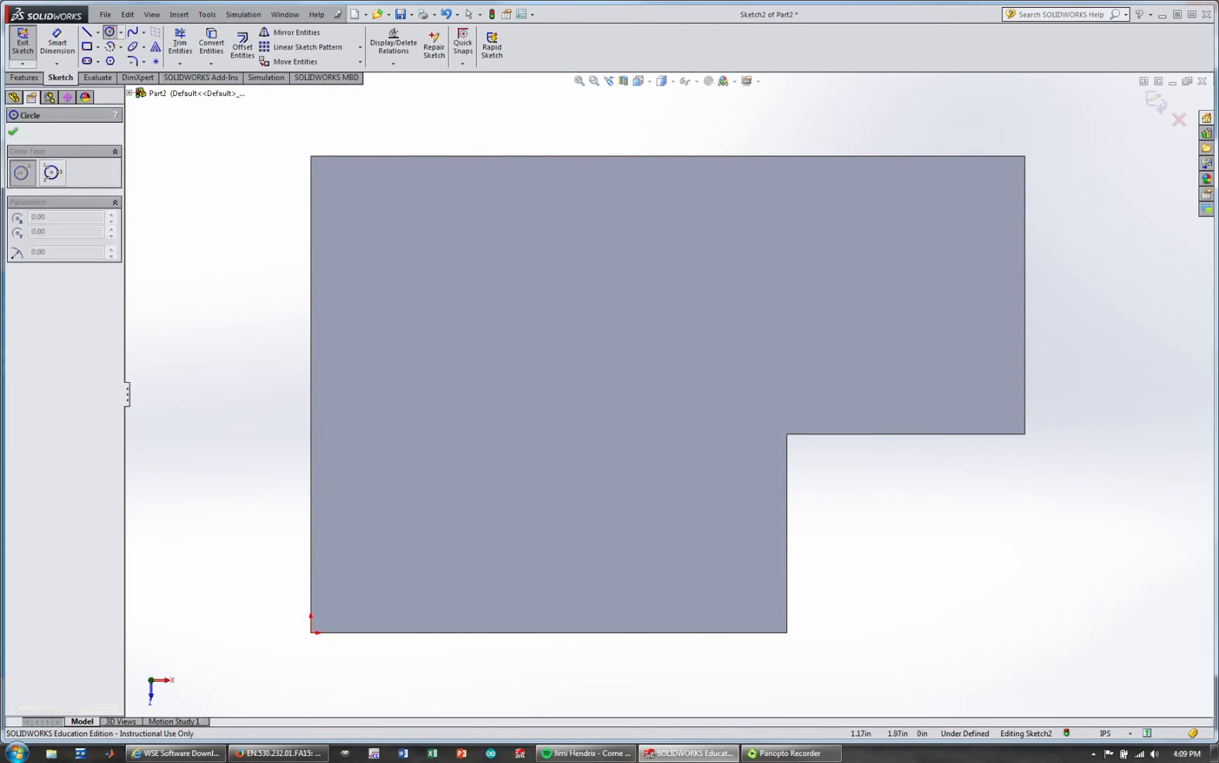
{"action": "left_click_drag", "start_coordinate": [447, 283], "coordinate": [483, 308]}
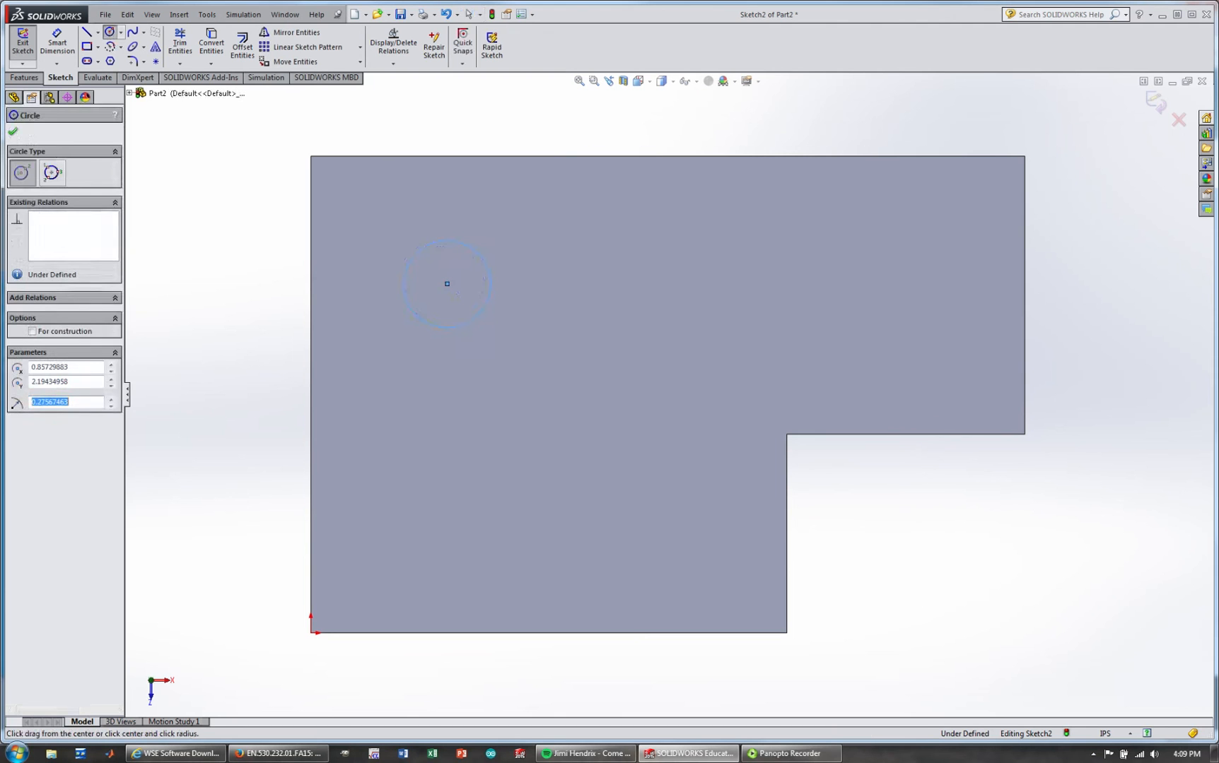
{"action": "left_click_drag", "start_coordinate": [661, 492], "coordinate": [687, 518]}
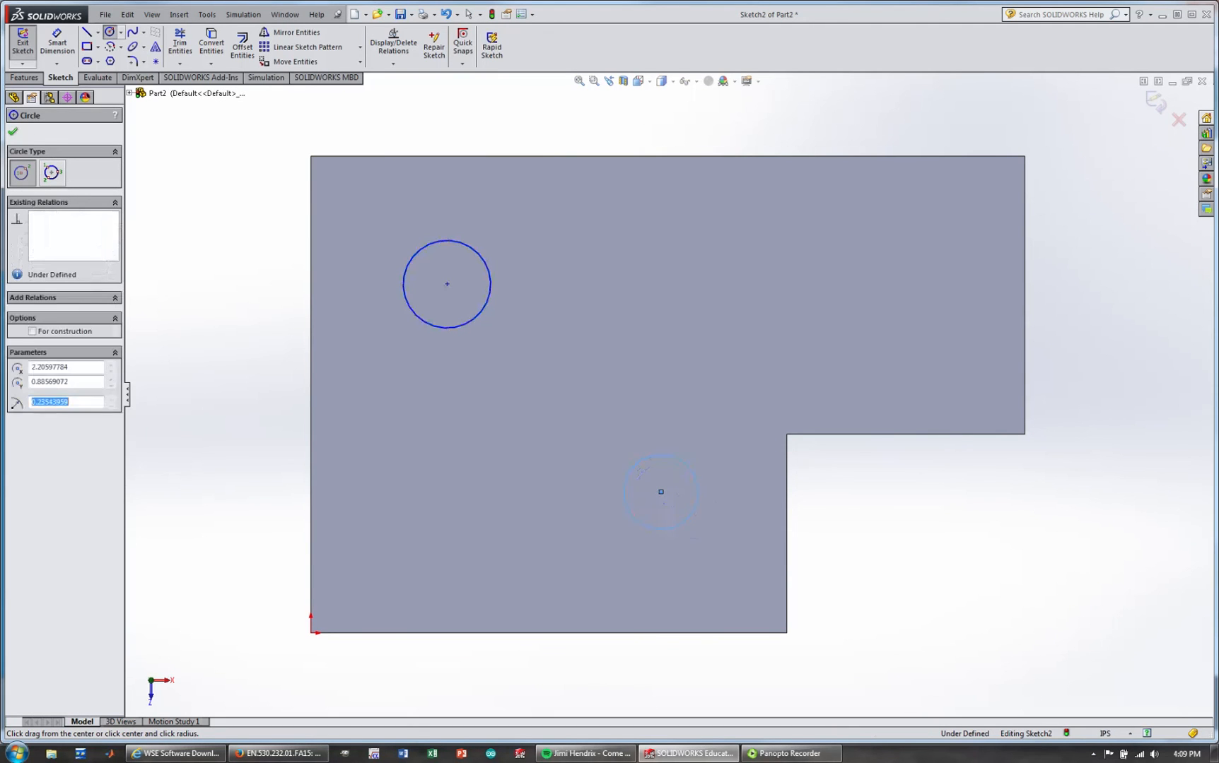
{"action": "left_click", "coordinate": [12, 131]}
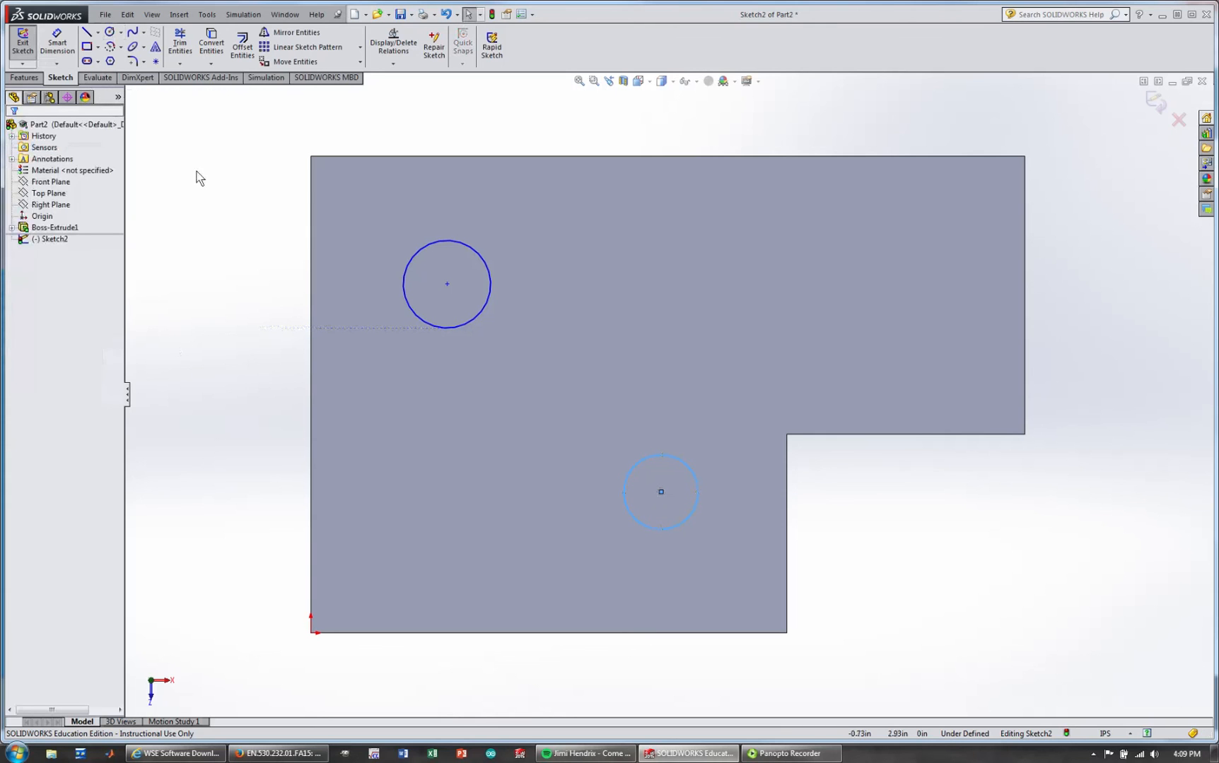
Step: Dimension the upper-left circle's diameter to 0.5 in
{"action": "left_click", "coordinate": [57, 41]}
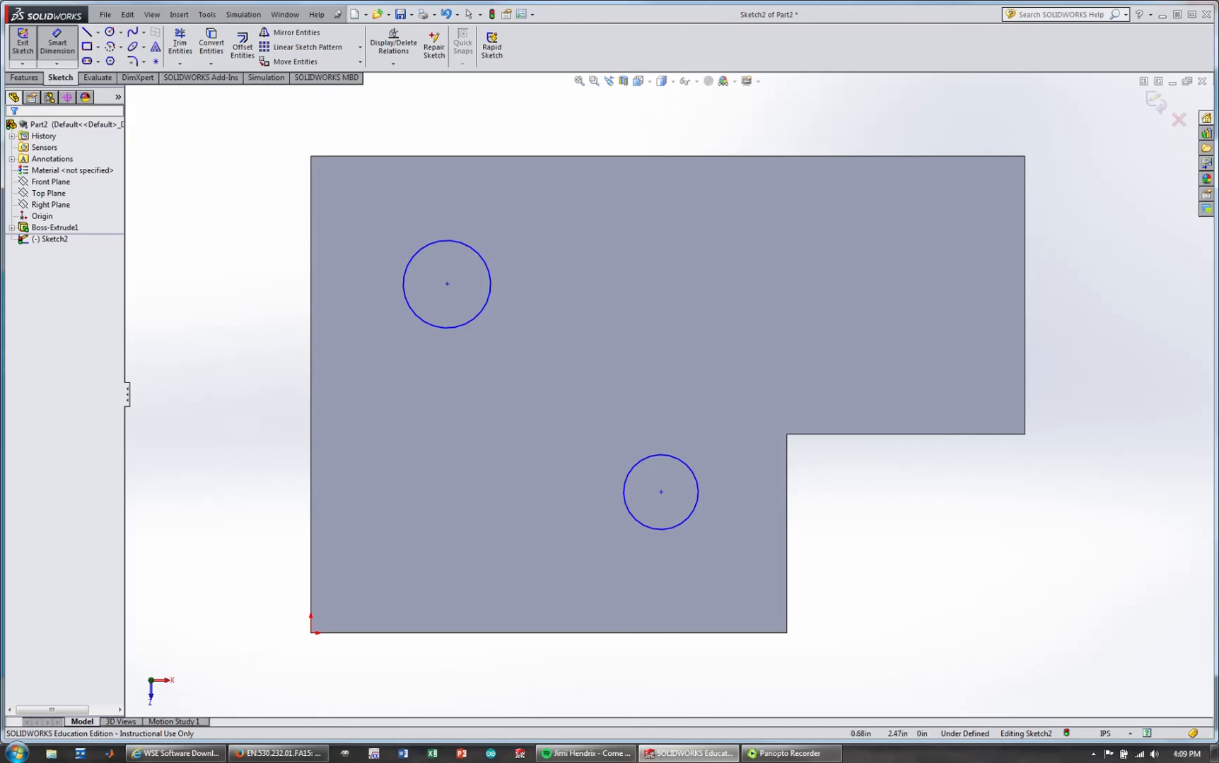
{"action": "left_click", "coordinate": [416, 252]}
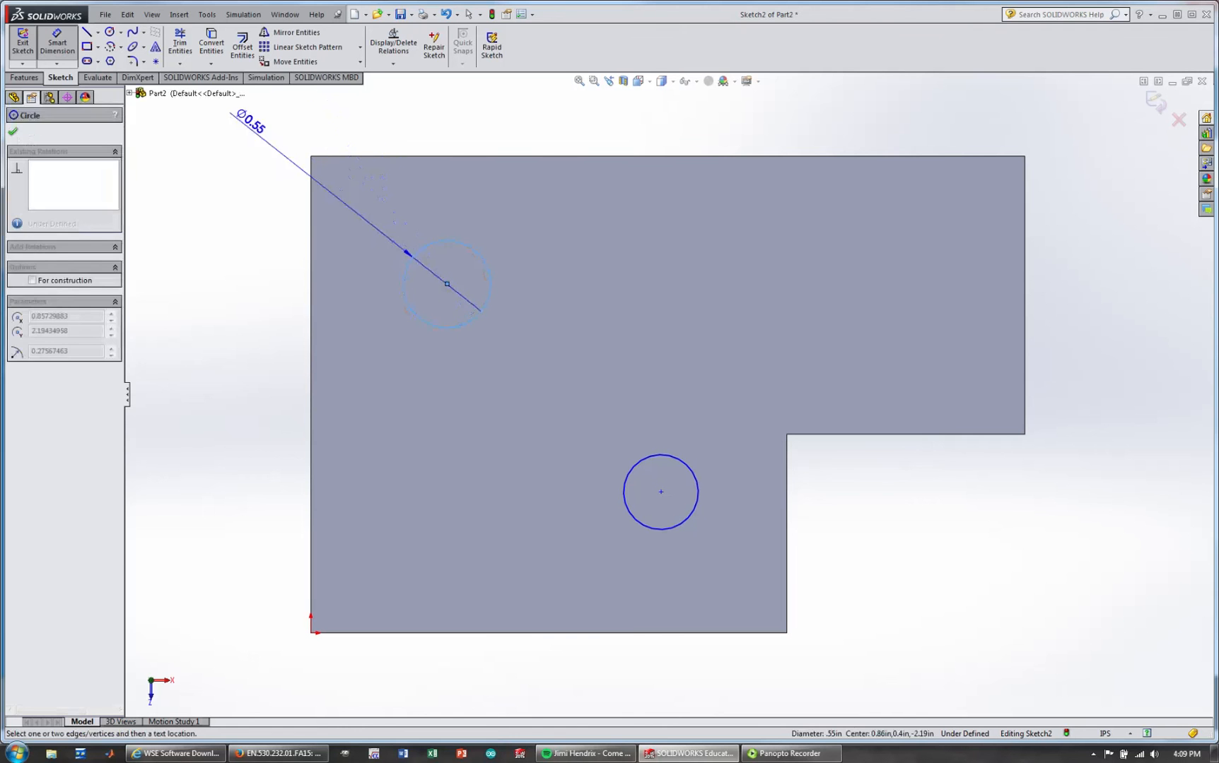
{"action": "left_click", "coordinate": [252, 186]}
{"action": "type", "text": ".5"}
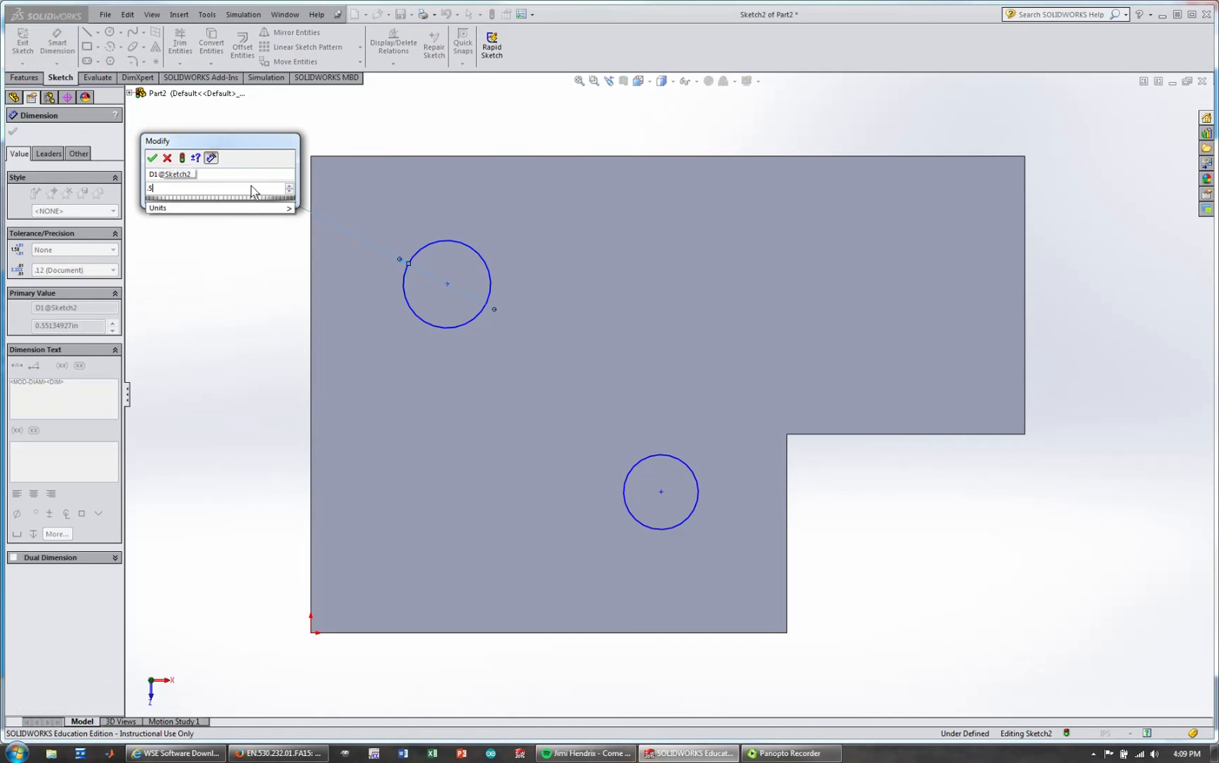
{"action": "key", "text": "Return"}
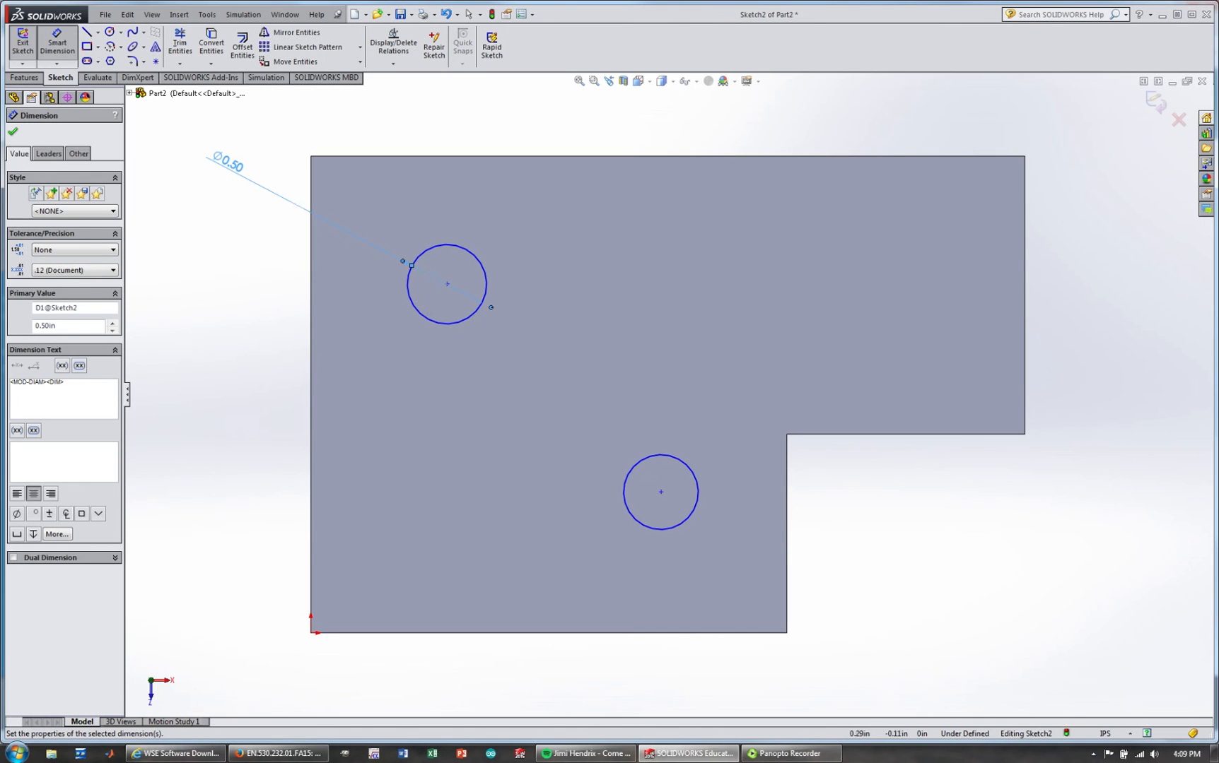
Step: Dimension the upper-left circle's centre 1 in horizontally and 2 in vertically from the origin, and finish dimensioning
{"action": "left_click", "coordinate": [310, 633]}
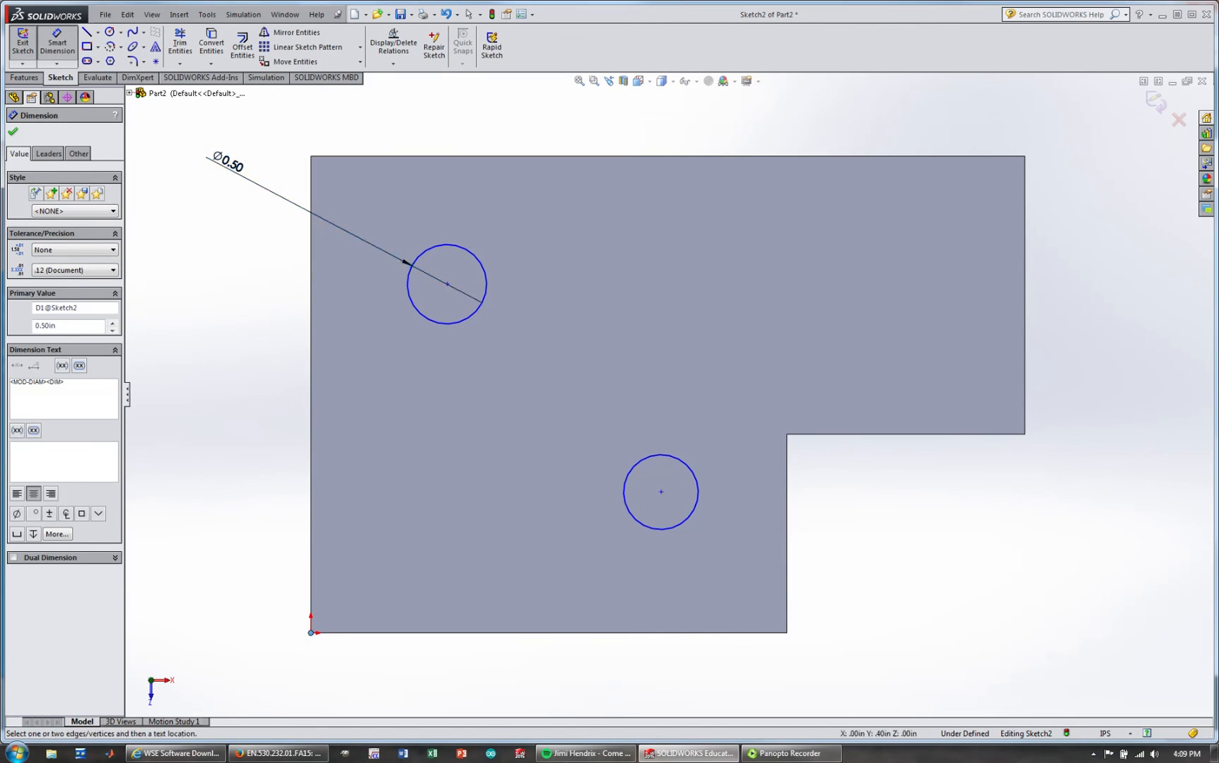
{"action": "left_click", "coordinate": [447, 283]}
{"action": "left_click", "coordinate": [378, 656]}
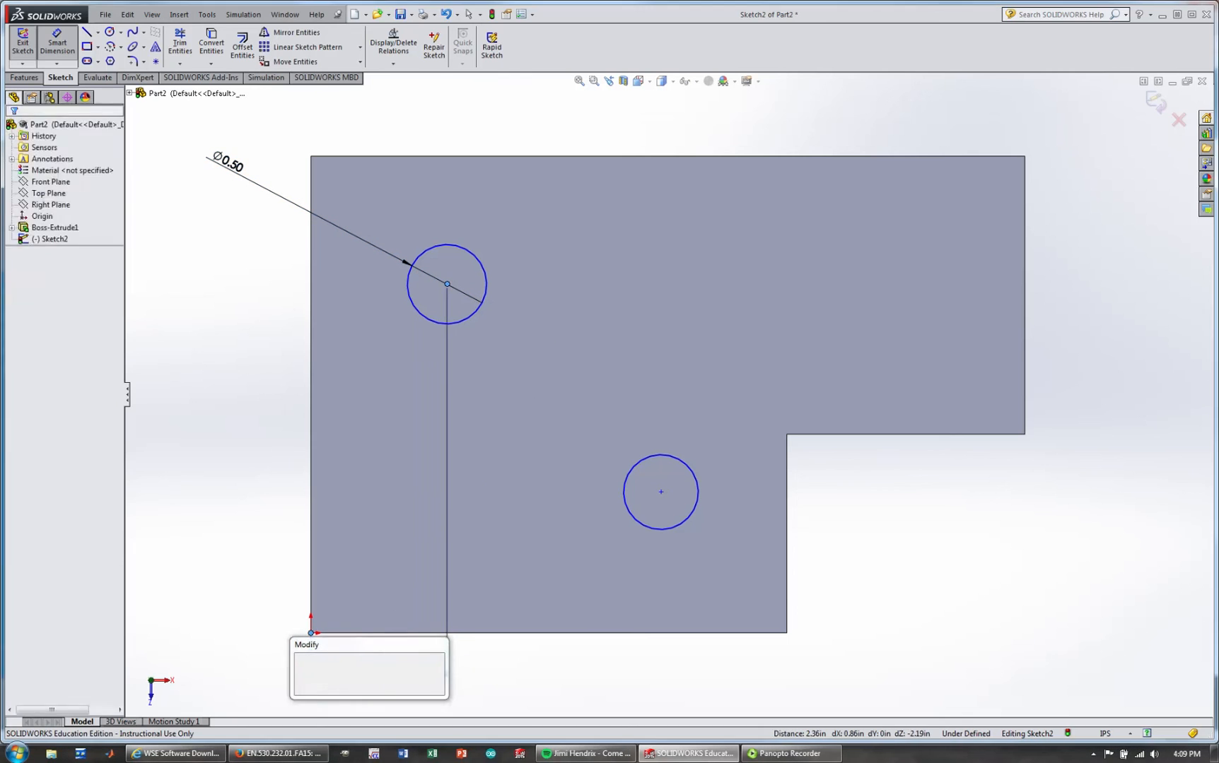
{"action": "type", "text": "1"}
{"action": "key", "text": "Return"}
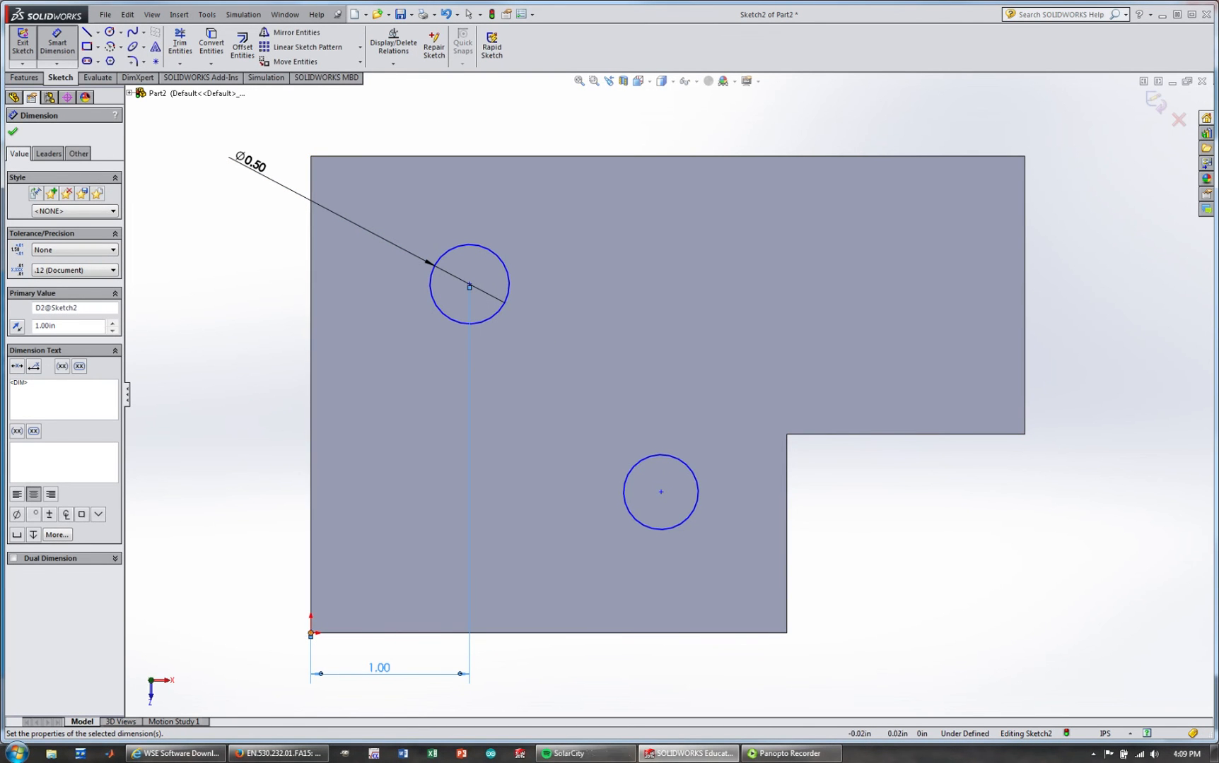
{"action": "left_click", "coordinate": [311, 633]}
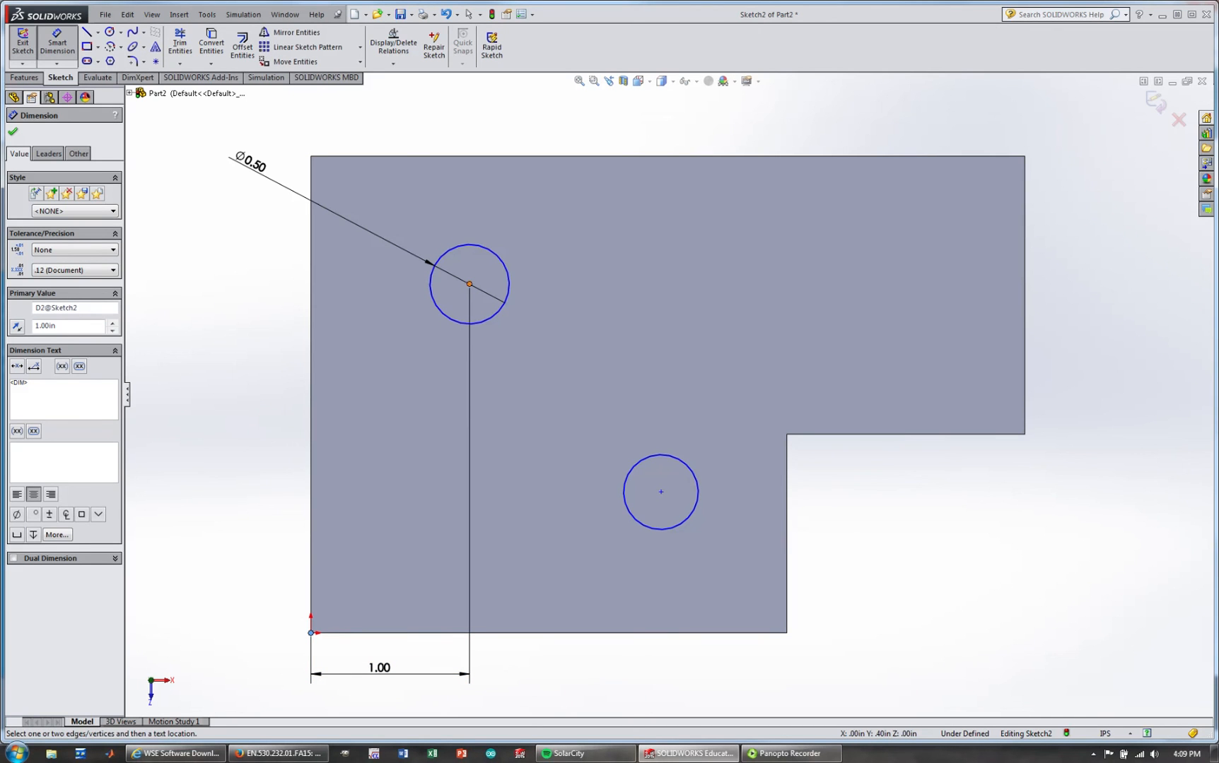
{"action": "left_click", "coordinate": [470, 284]}
{"action": "left_click", "coordinate": [218, 622]}
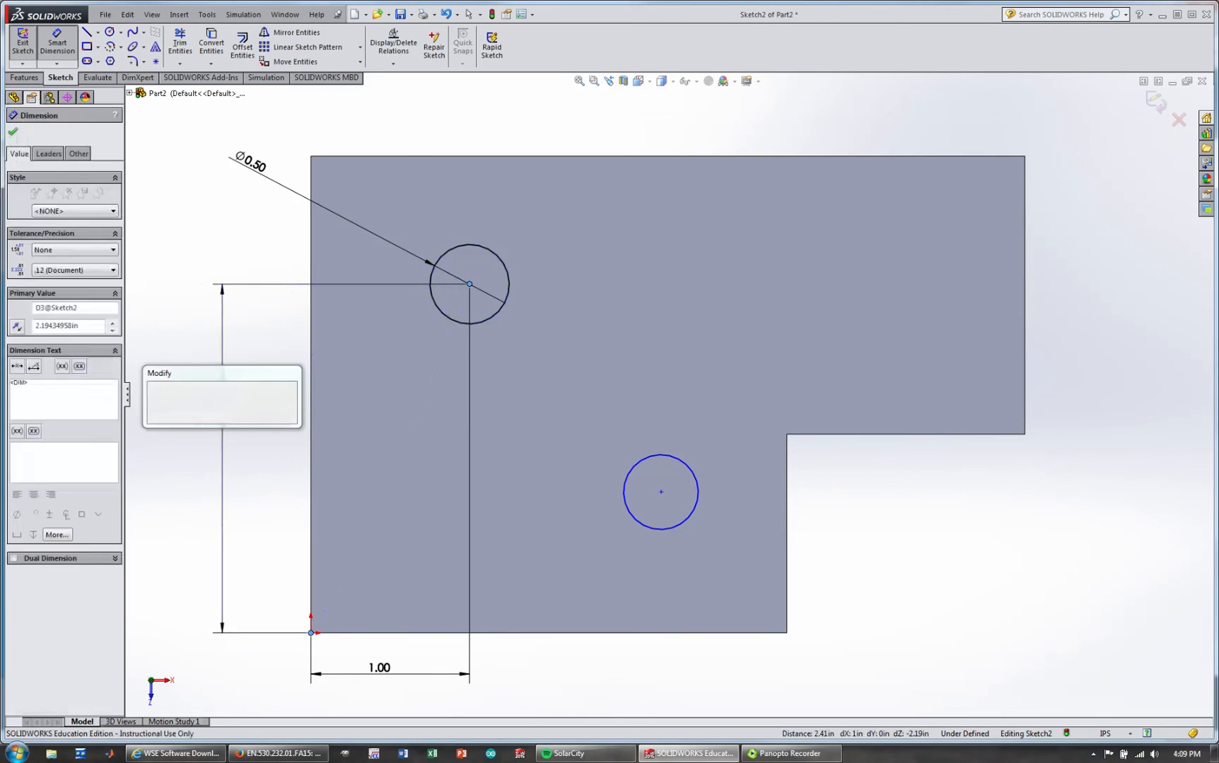
{"action": "type", "text": "2"}
{"action": "key", "text": "Return"}
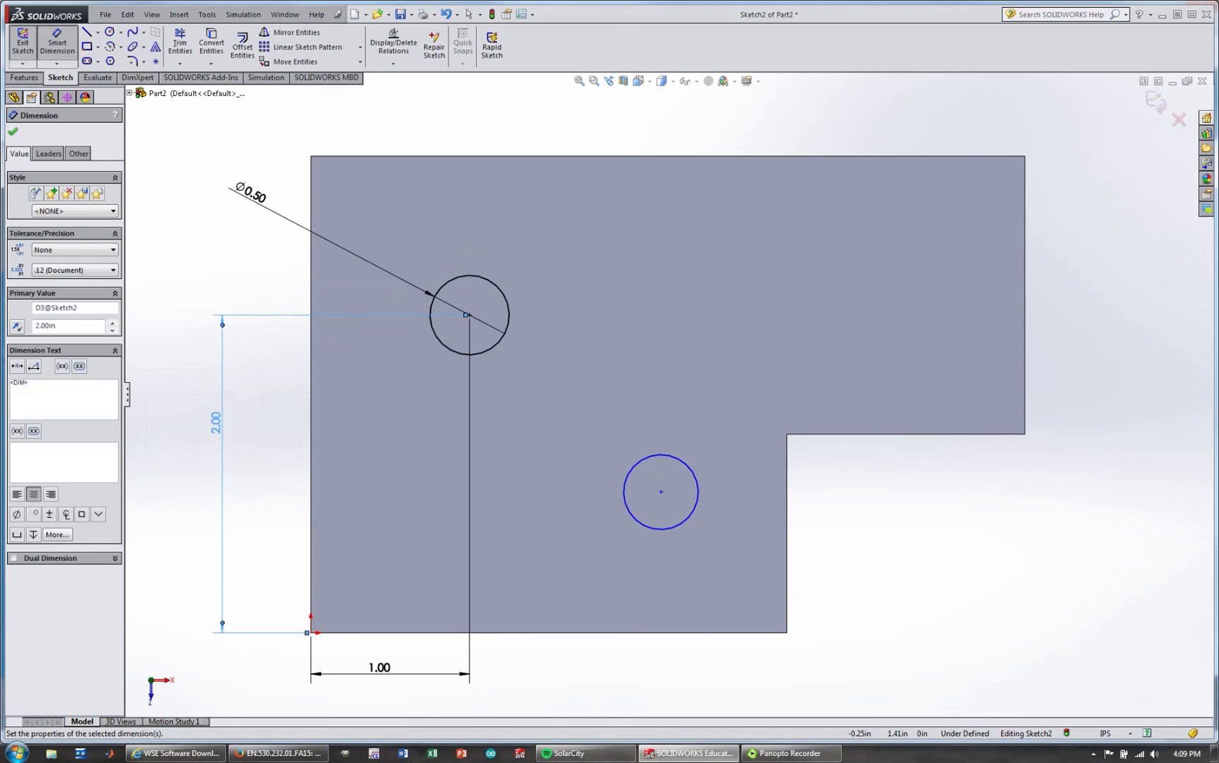
{"action": "left_click", "coordinate": [13, 131]}
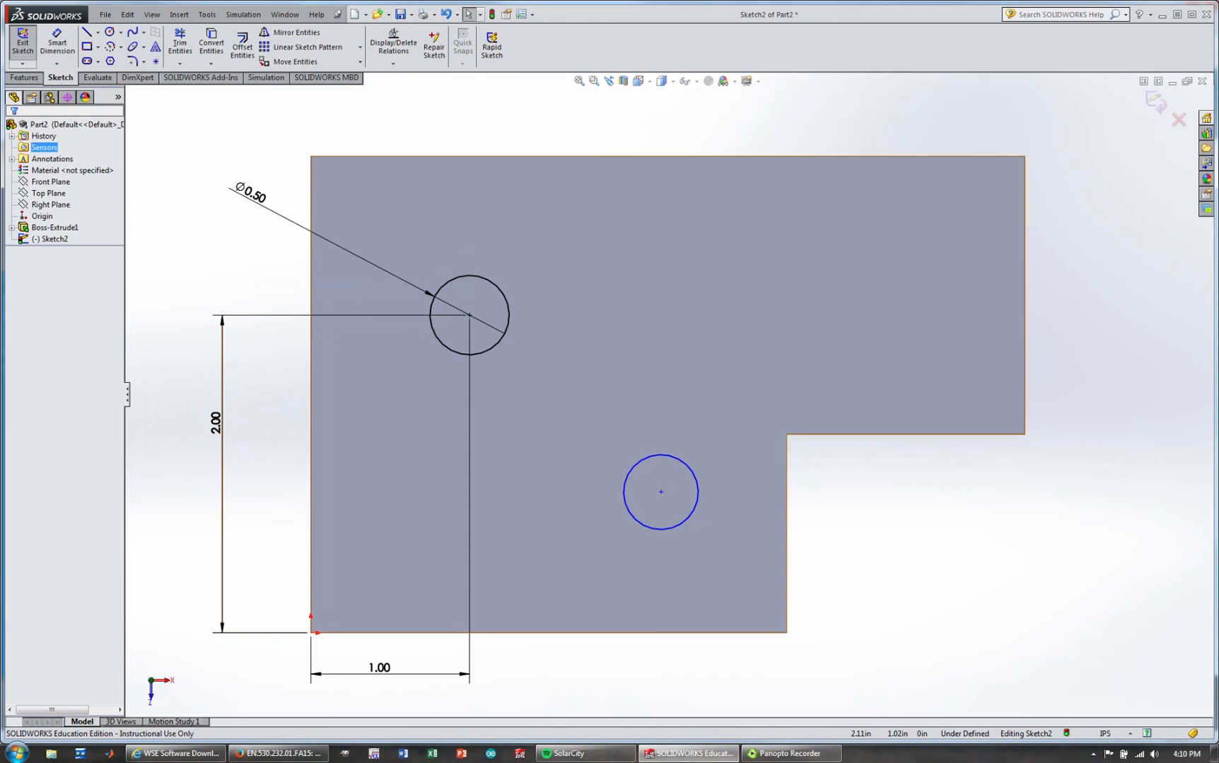
Step: Dimension the diameter of the circle near the notch to 0.25 in
{"action": "left_click", "coordinate": [57, 44]}
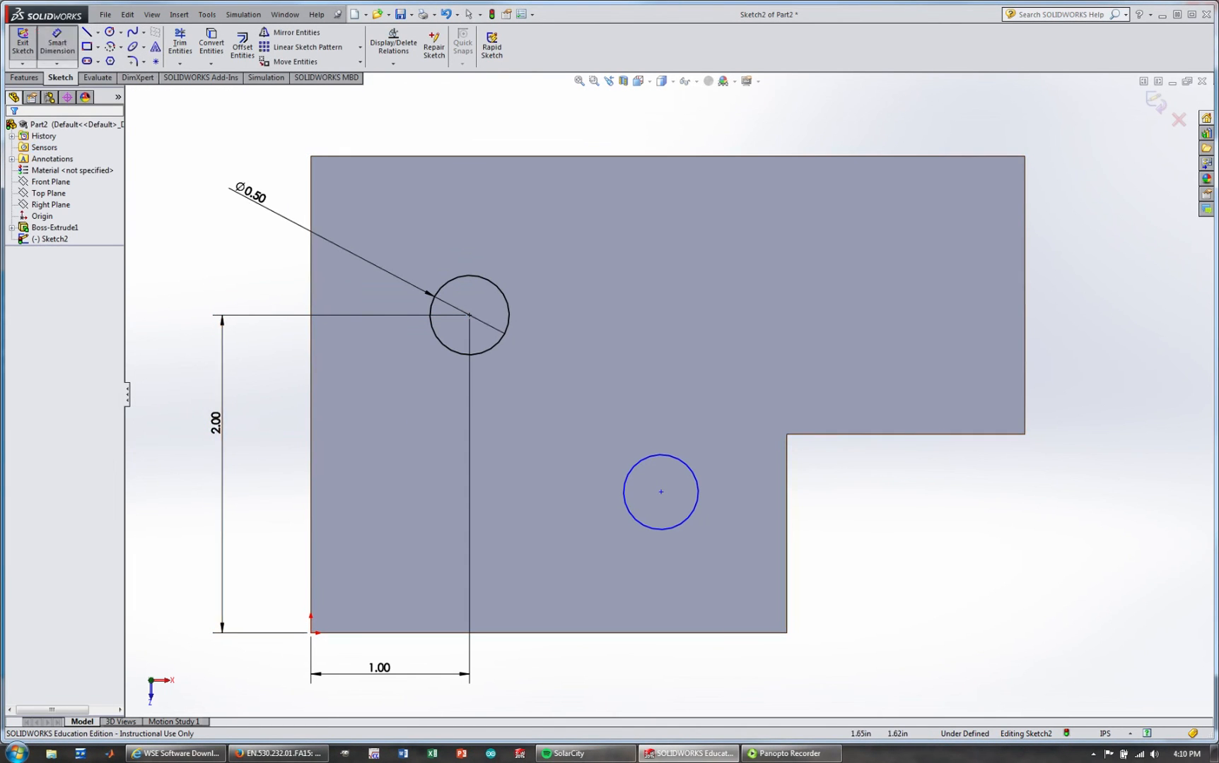
{"action": "left_click", "coordinate": [697, 495]}
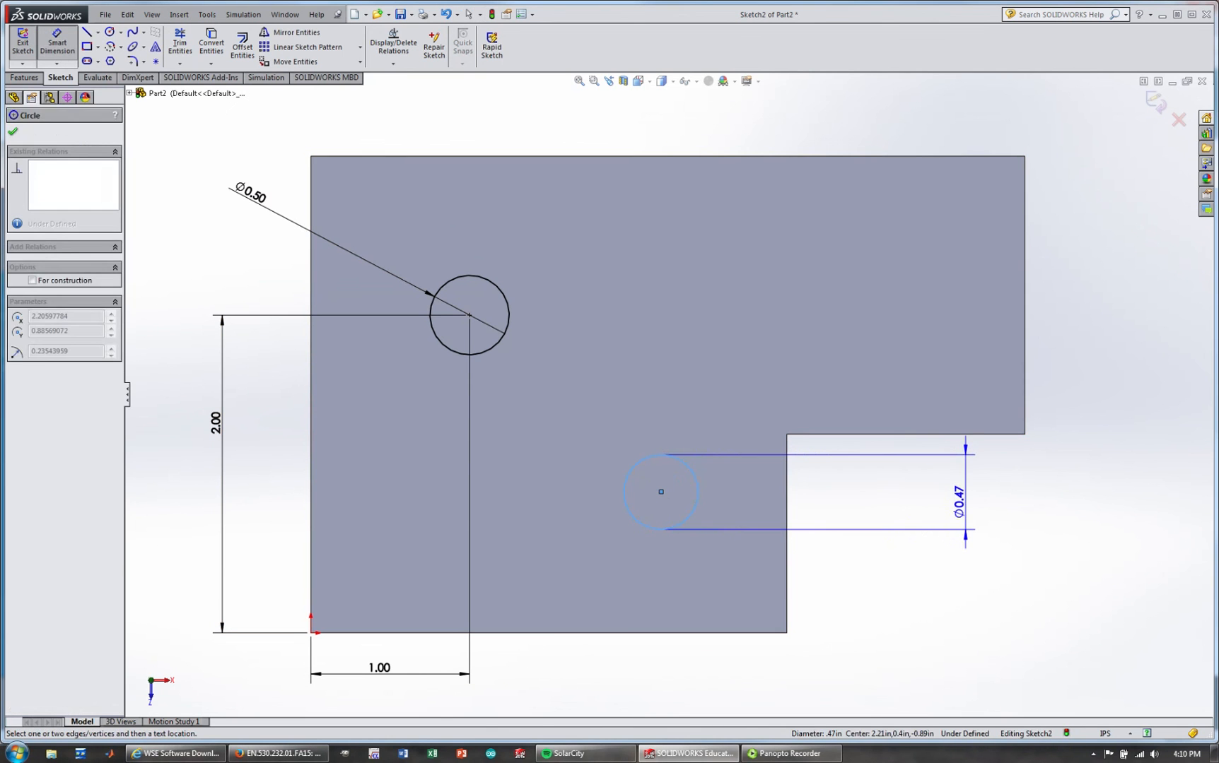
{"action": "left_click", "coordinate": [970, 500]}
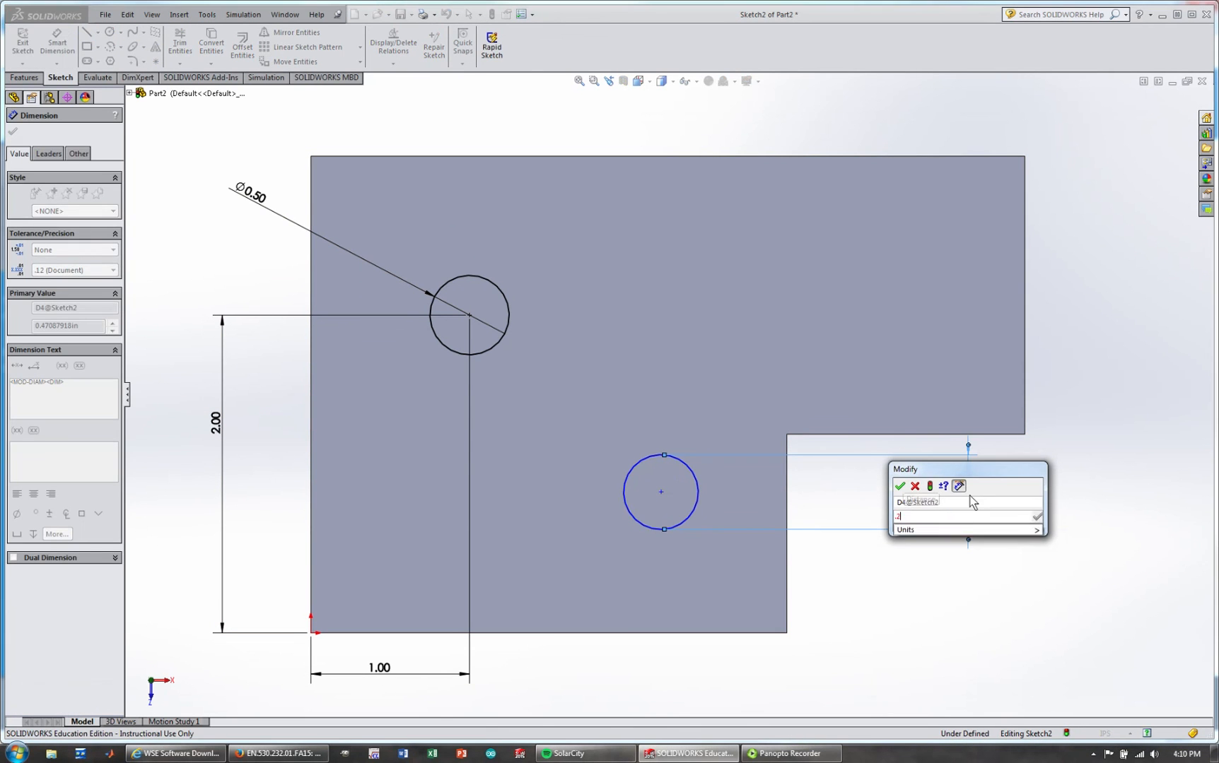
{"action": "type", "text": ".25"}
{"action": "key", "text": "Return"}
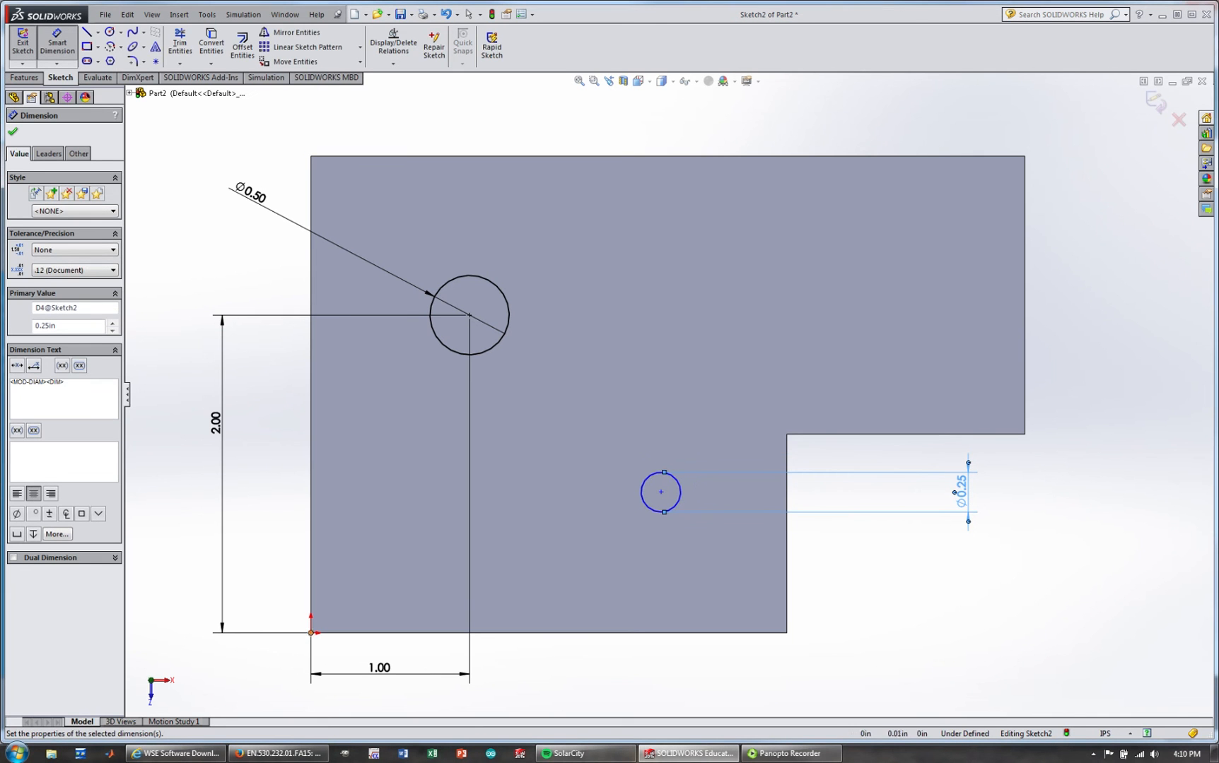
Step: Dimension the smaller circle's centre 2.5 in horizontally and 1 in vertically from the origin, and finish dimensioning
{"action": "left_click", "coordinate": [311, 633]}
{"action": "left_click", "coordinate": [661, 492]}
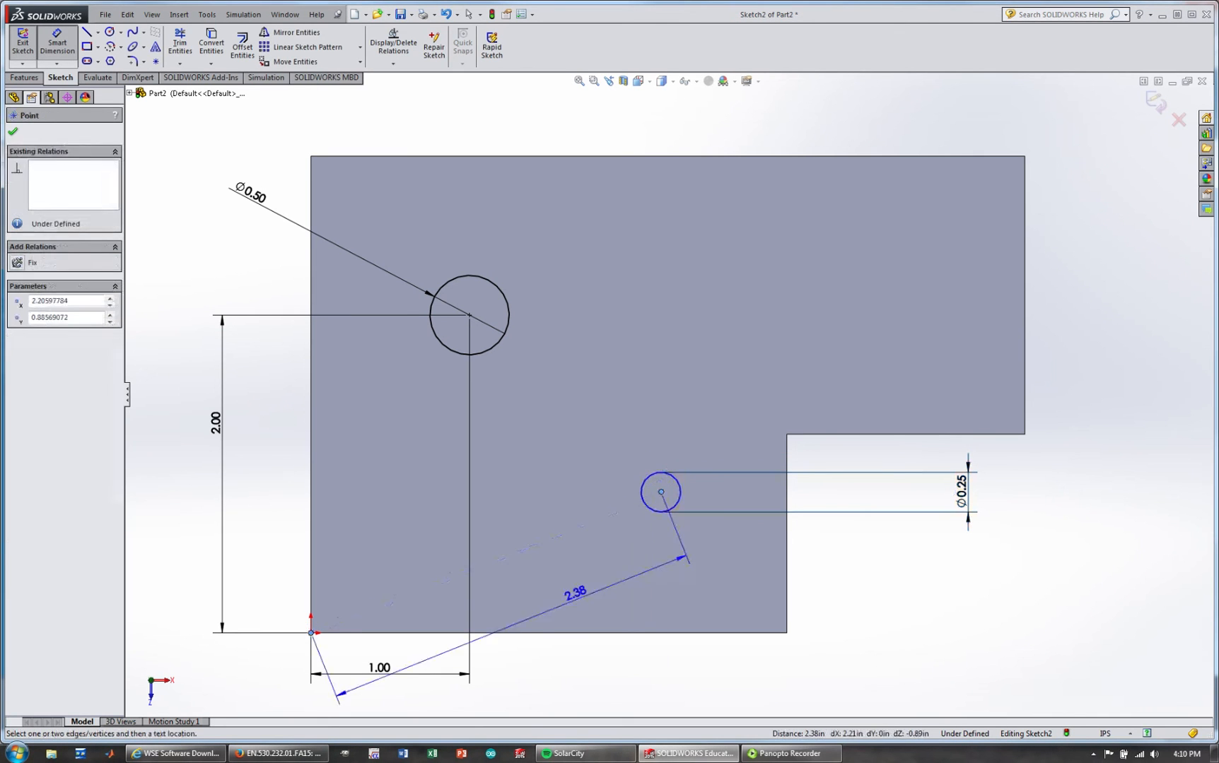
{"action": "left_click", "coordinate": [488, 700]}
{"action": "type", "text": "2.5"}
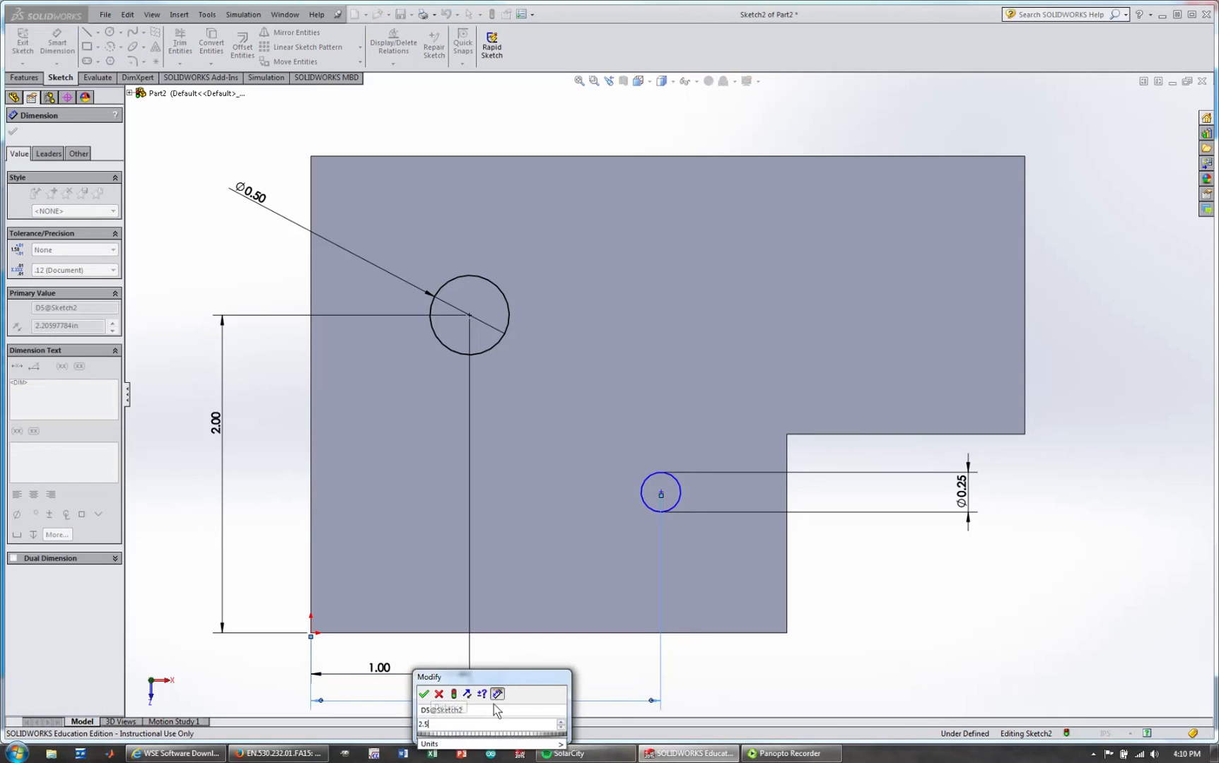
{"action": "key", "text": "Return"}
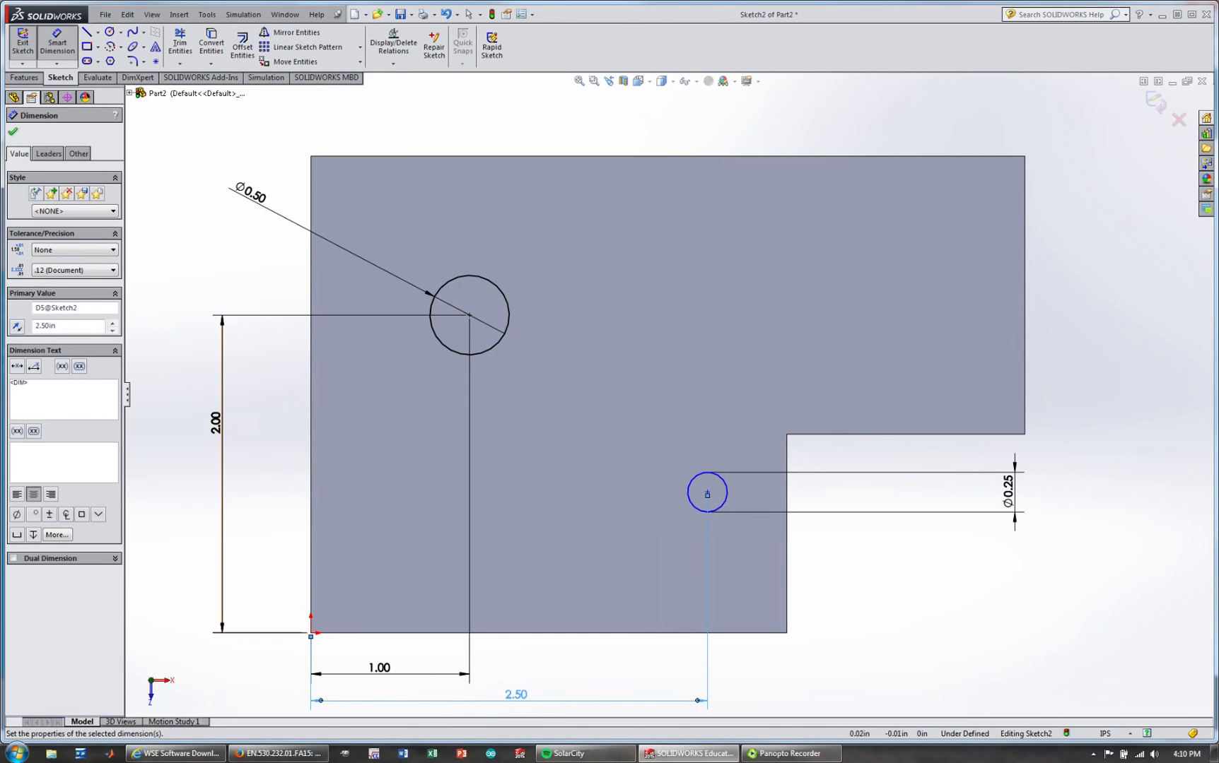
{"action": "key", "text": "Escape"}
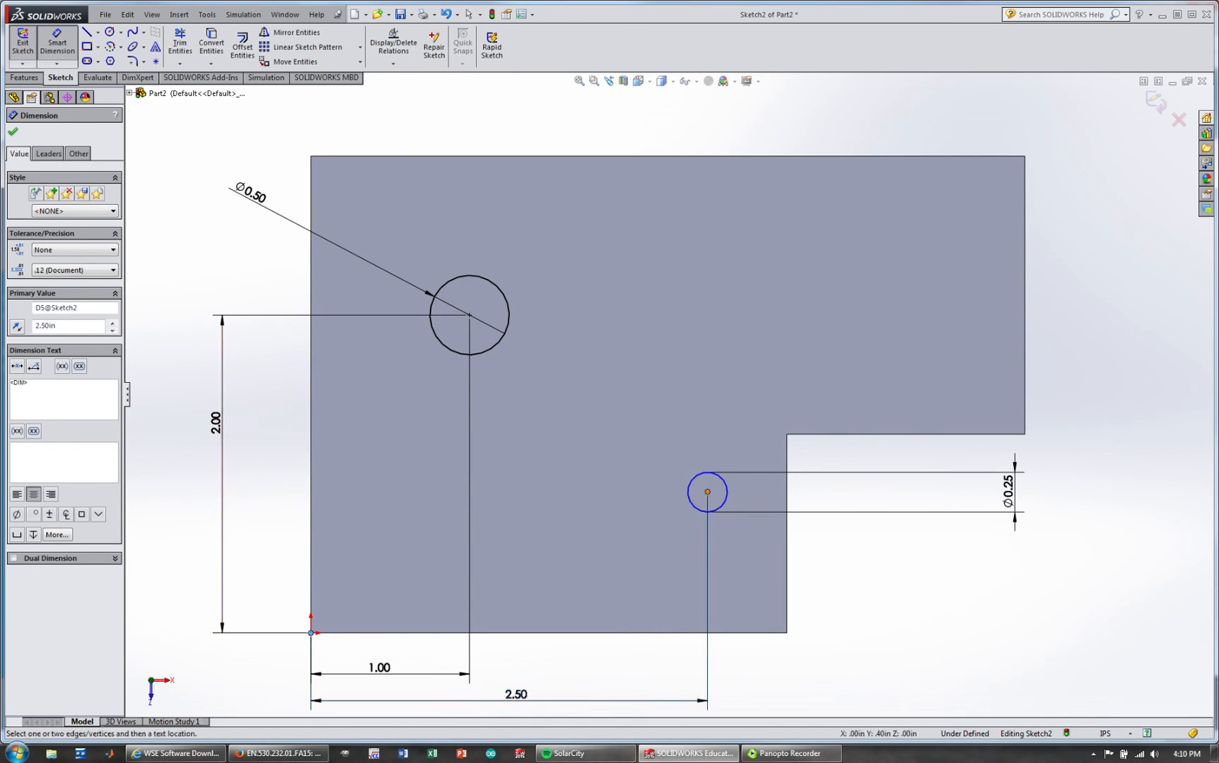
{"action": "left_click", "coordinate": [707, 492]}
{"action": "left_click", "coordinate": [311, 632]}
{"action": "left_click", "coordinate": [265, 564]}
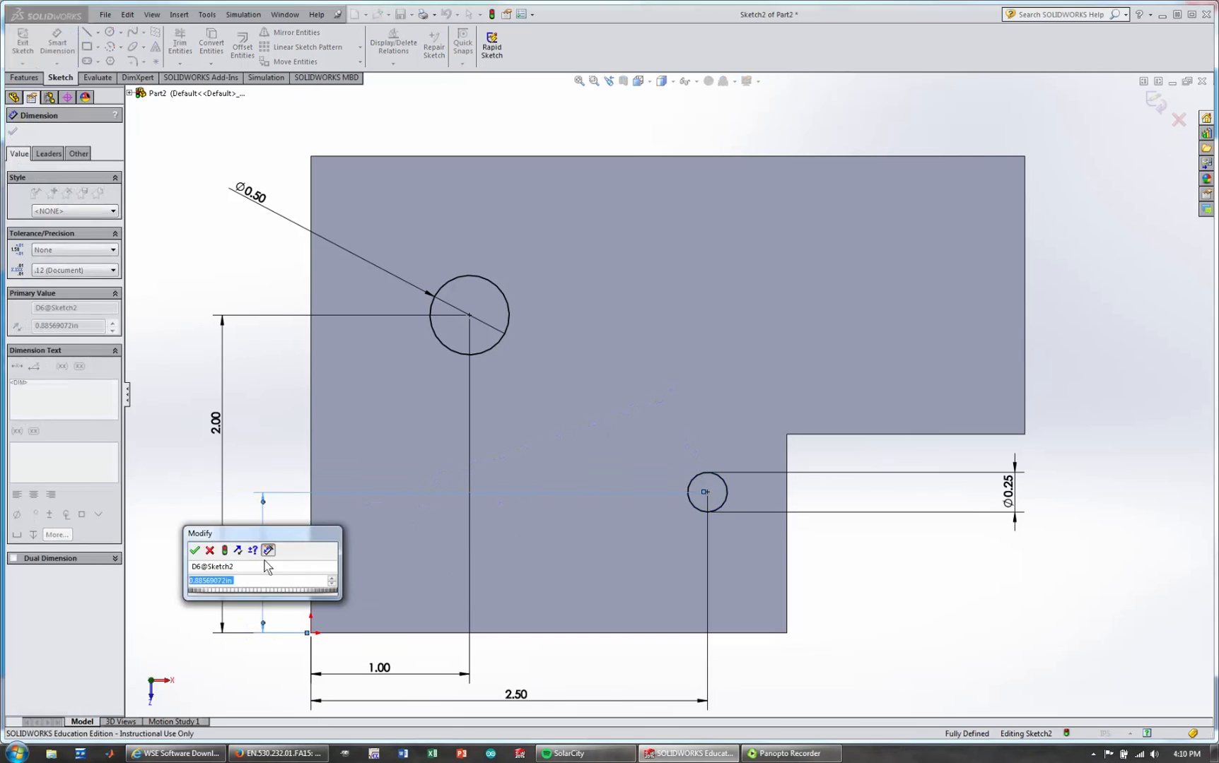
{"action": "type", "text": "1"}
{"action": "key", "text": "Return"}
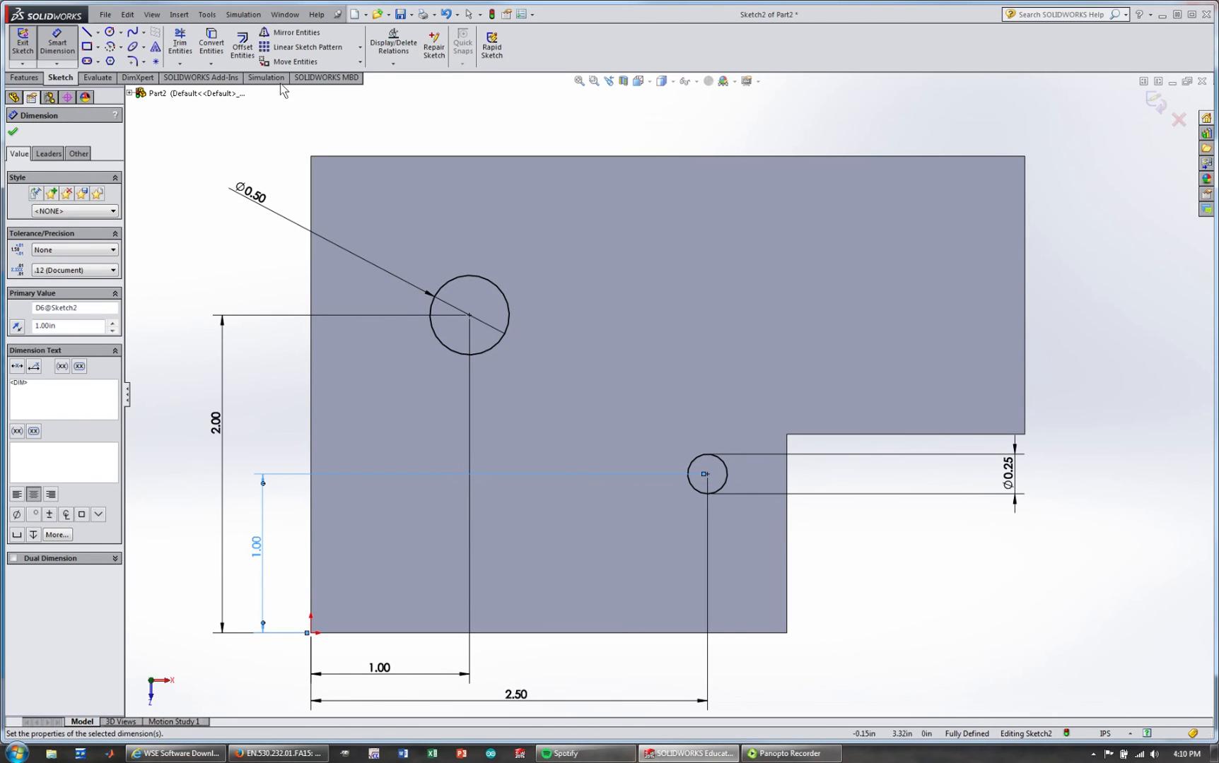
{"action": "left_click", "coordinate": [14, 132]}
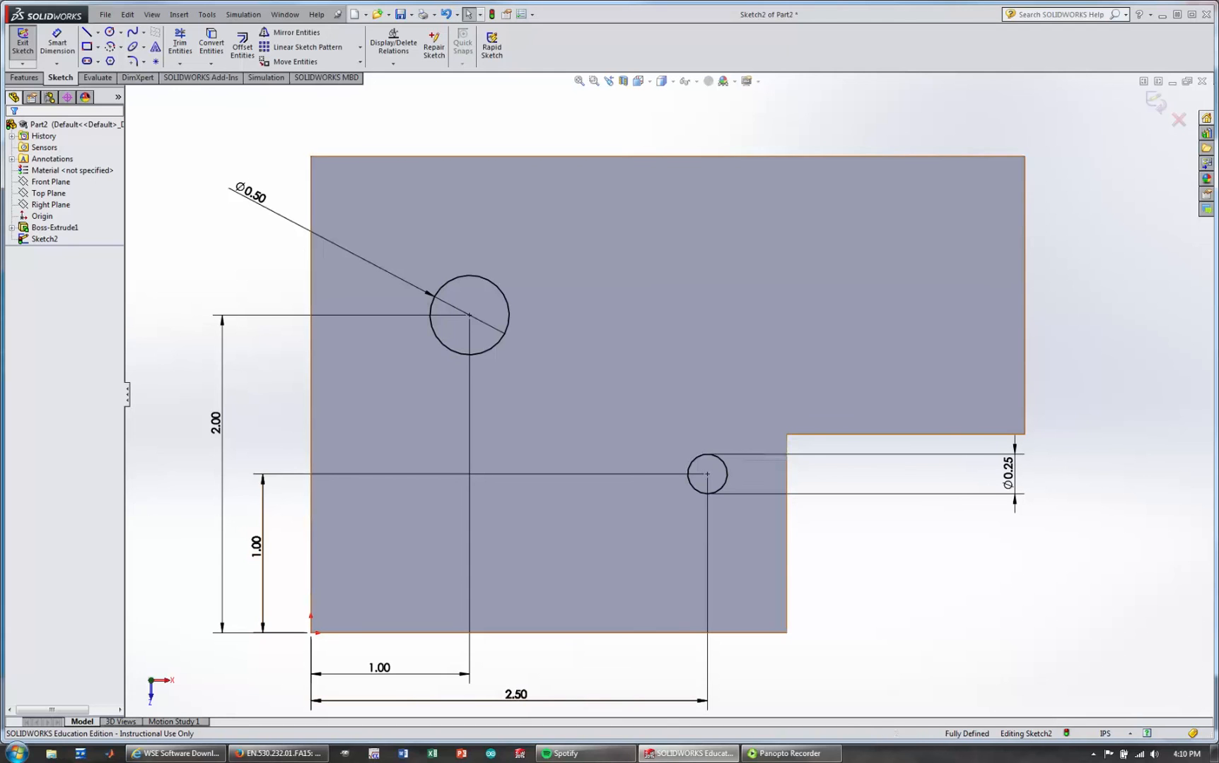
Step: Cut both circles through the plate with an Extruded Cut set to Through All
{"action": "left_click", "coordinate": [24, 78]}
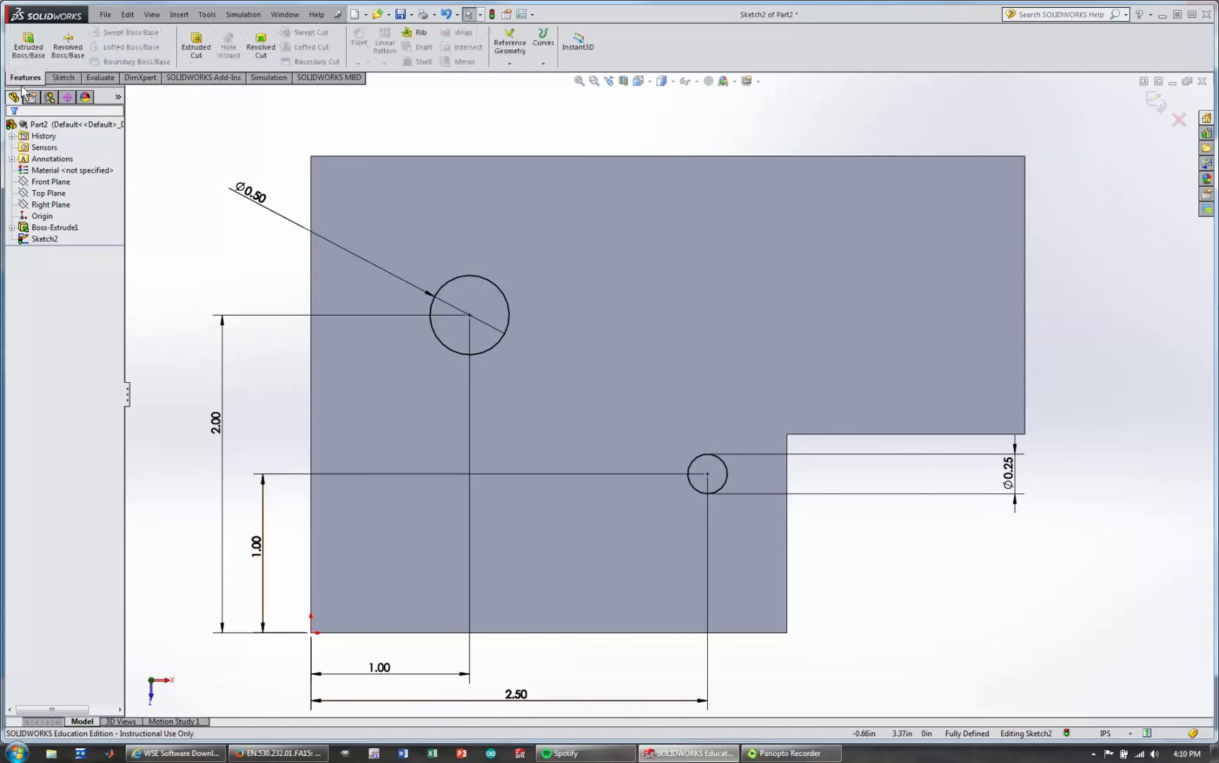
{"action": "left_click", "coordinate": [196, 48]}
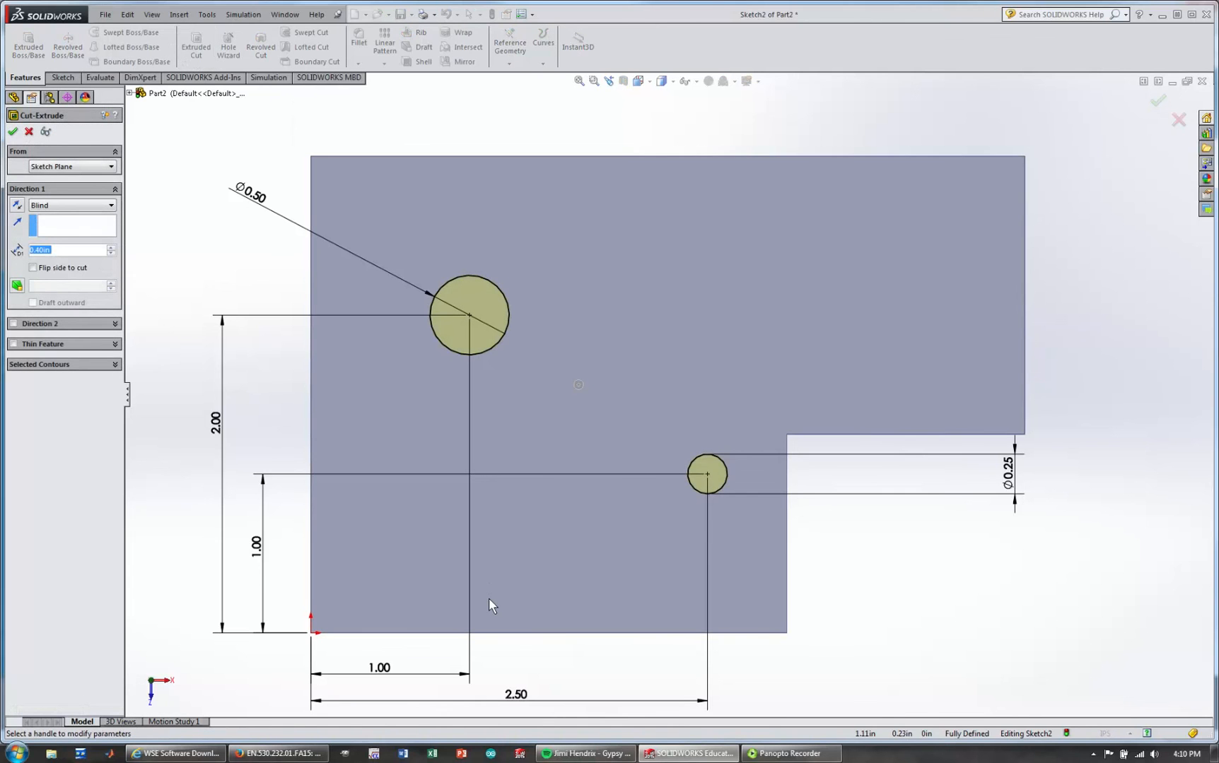
{"action": "middle_click_drag", "start_coordinate": [493, 598], "coordinate": [449, 414]}
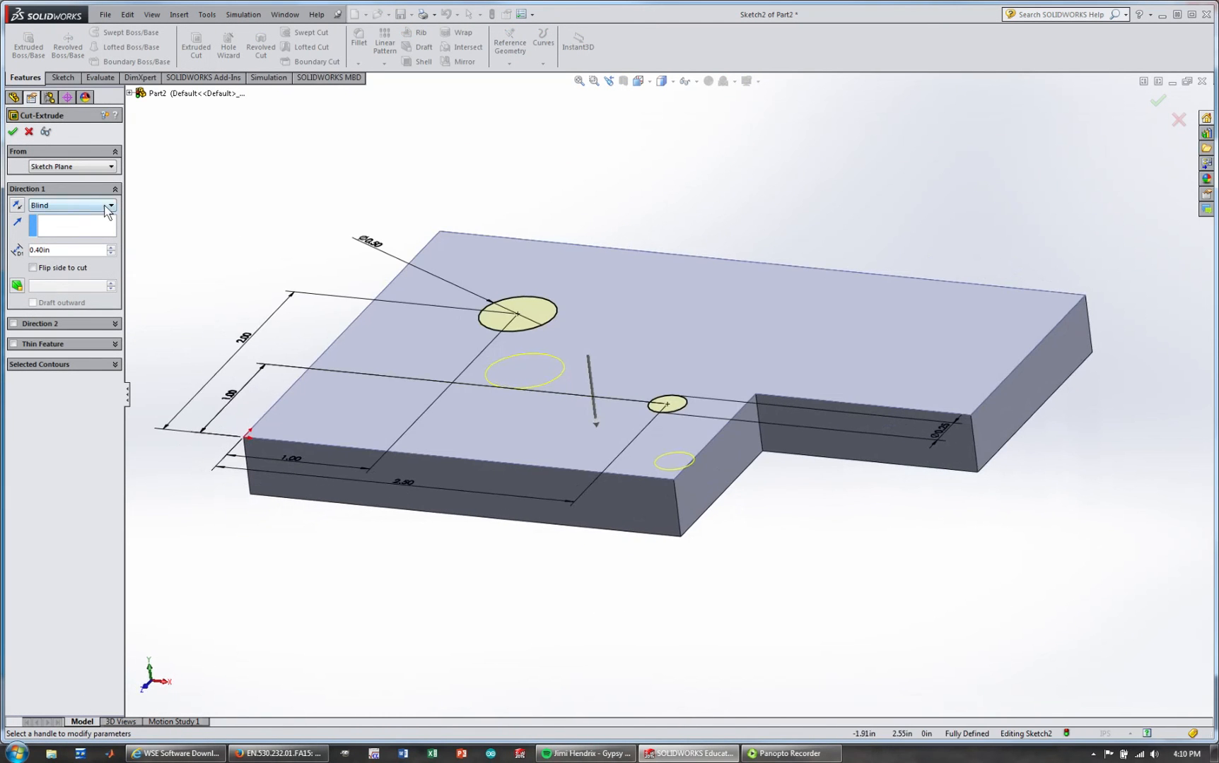
{"action": "left_click", "coordinate": [108, 206]}
{"action": "left_click", "coordinate": [89, 225]}
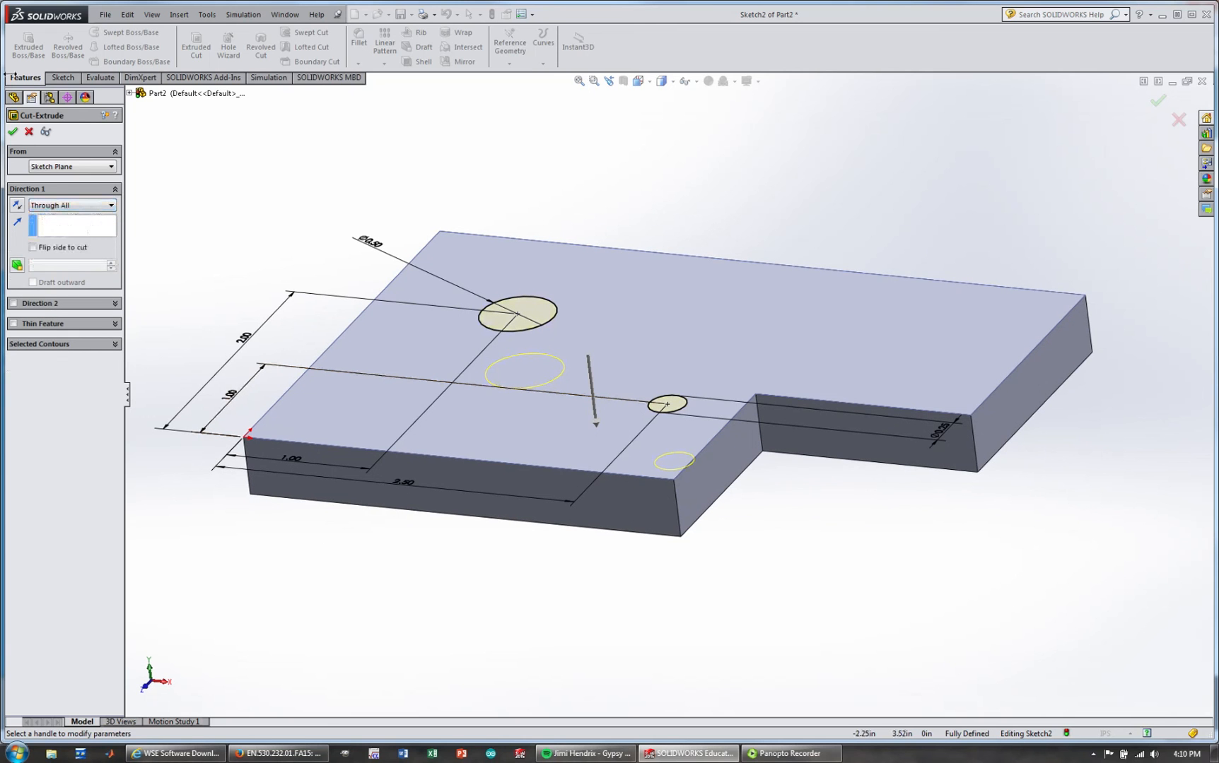
{"action": "left_click", "coordinate": [12, 133]}
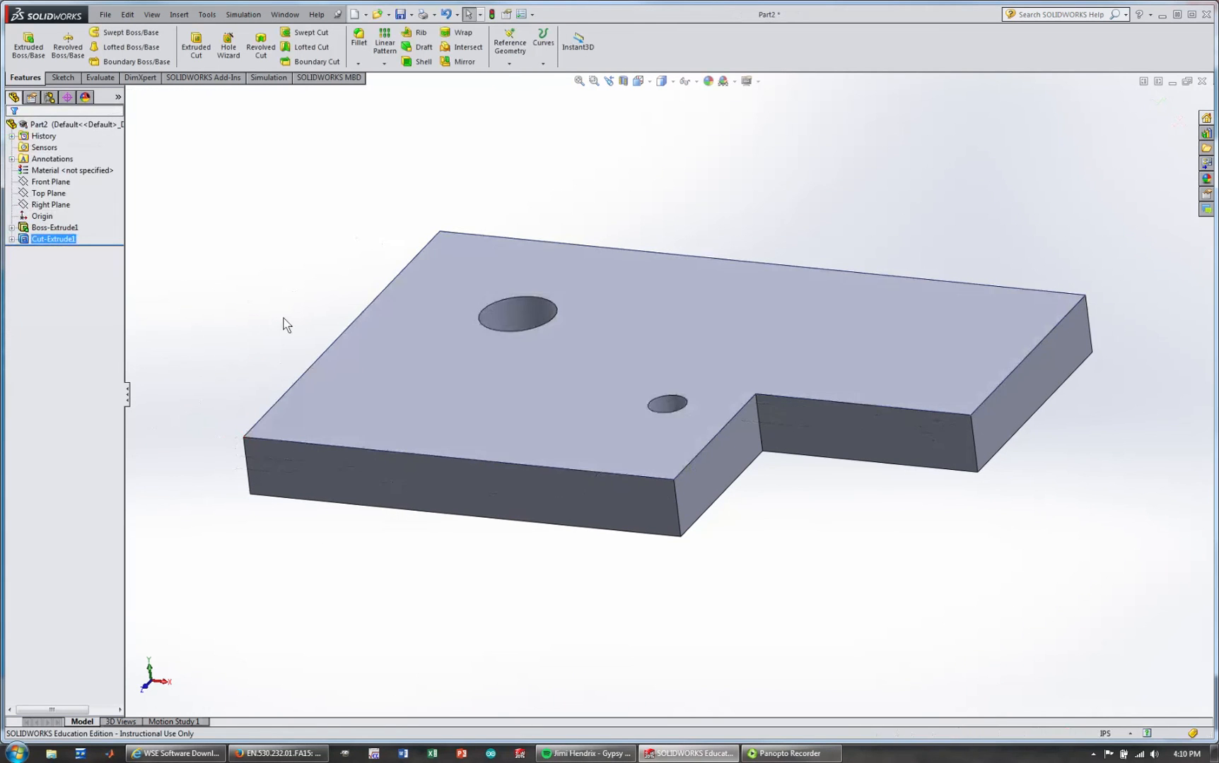
Step: Make a drawing from the finished plate part, saving the part to the Desktop as plate1
{"action": "middle_click_drag", "start_coordinate": [286, 323], "coordinate": [385, 523]}
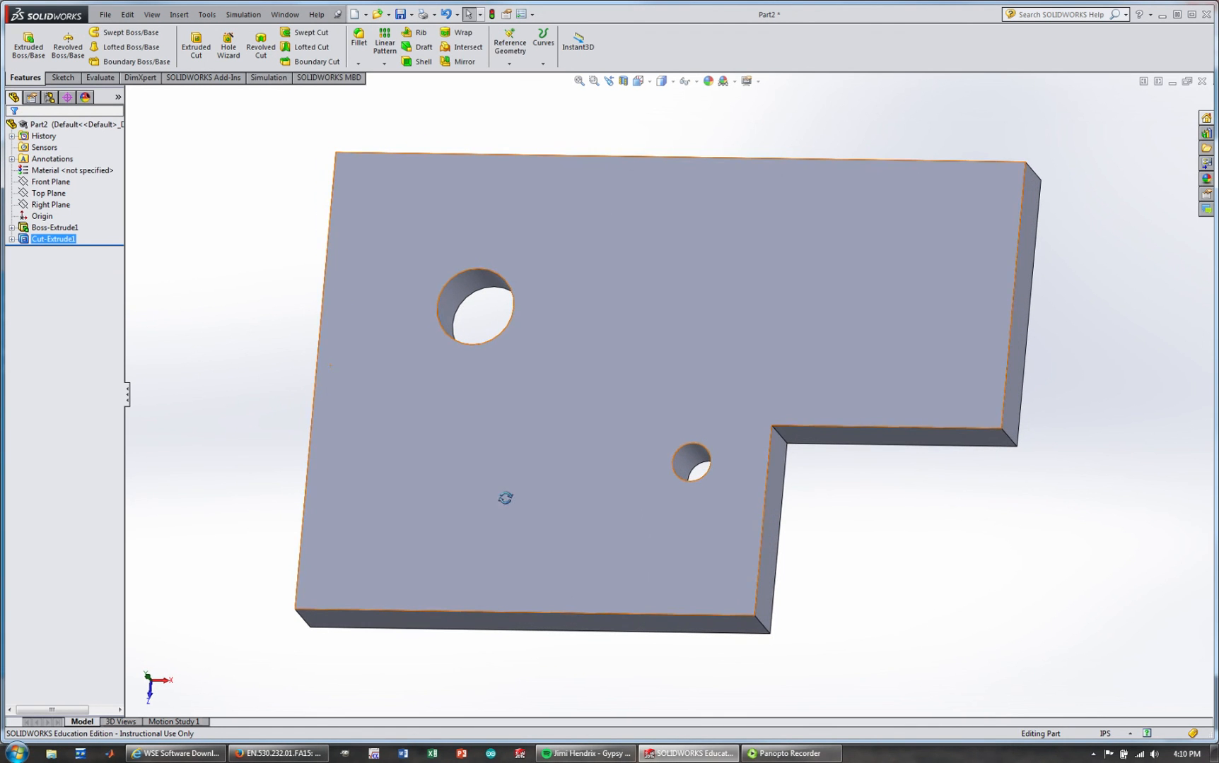
{"action": "middle_click_drag", "start_coordinate": [505, 498], "coordinate": [517, 500]}
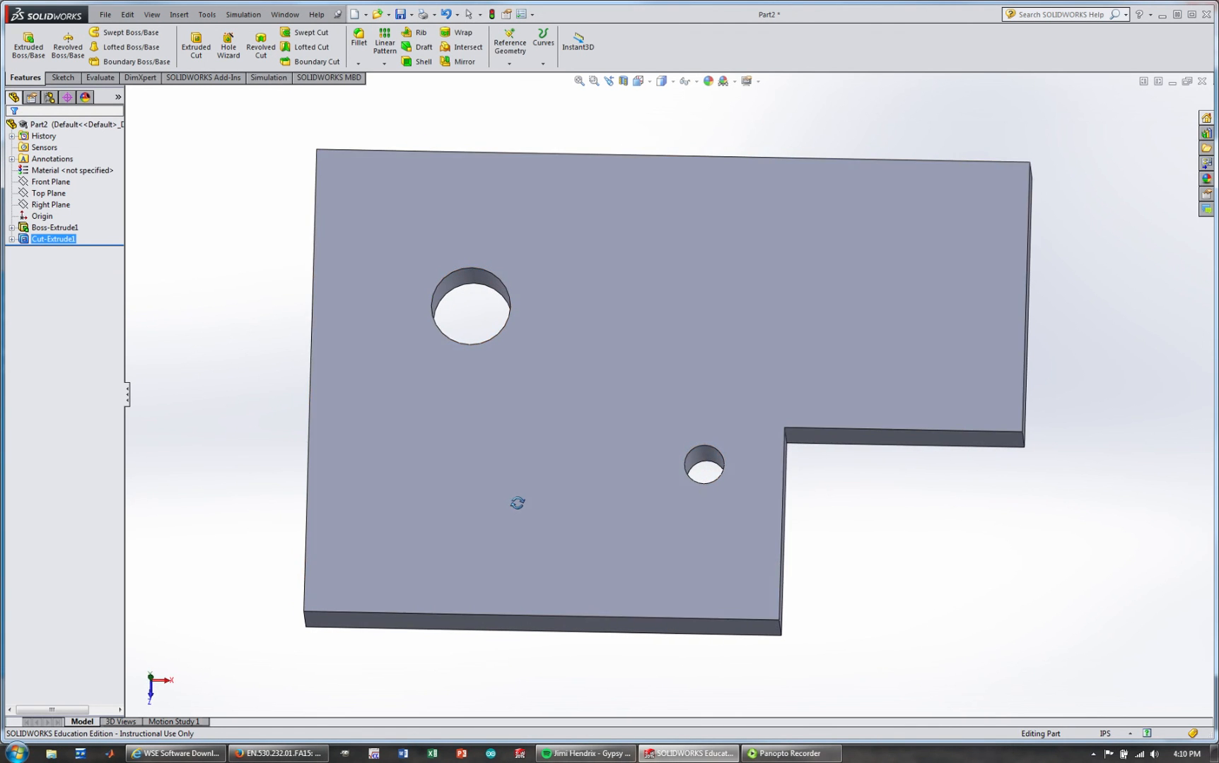
{"action": "left_click", "coordinate": [105, 16]}
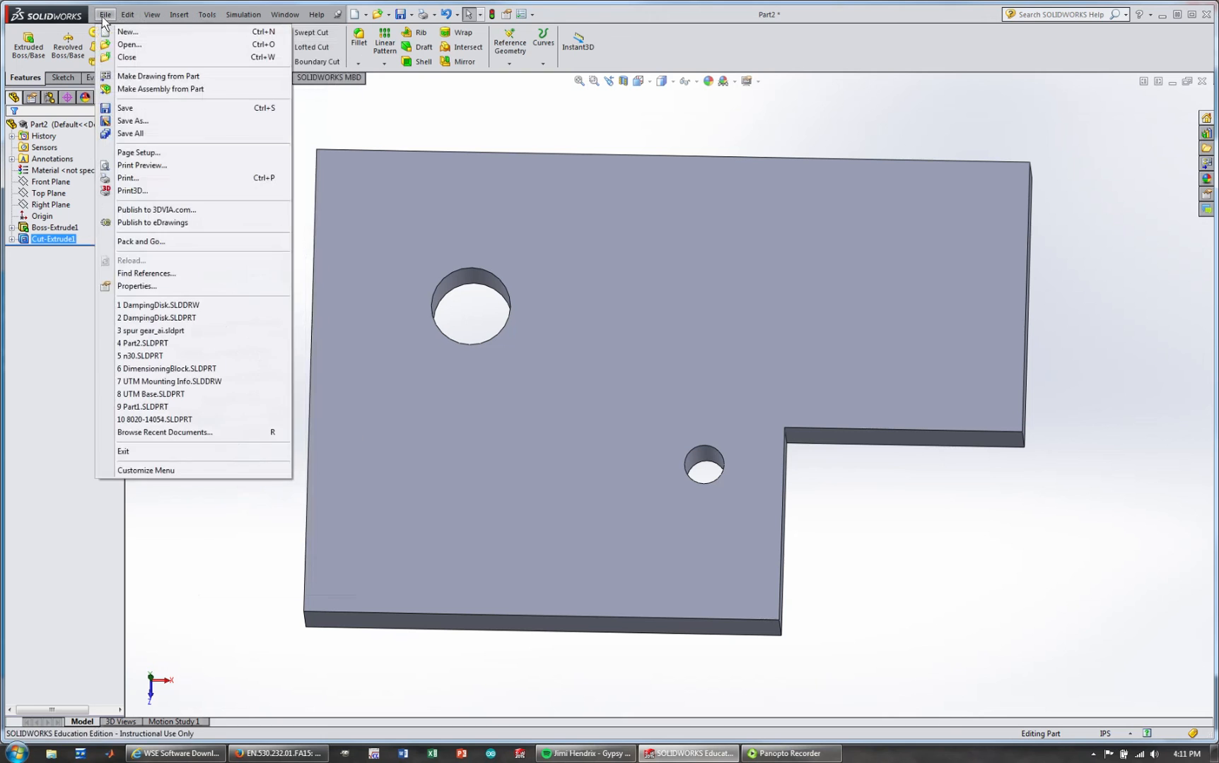
{"action": "left_click", "coordinate": [139, 77]}
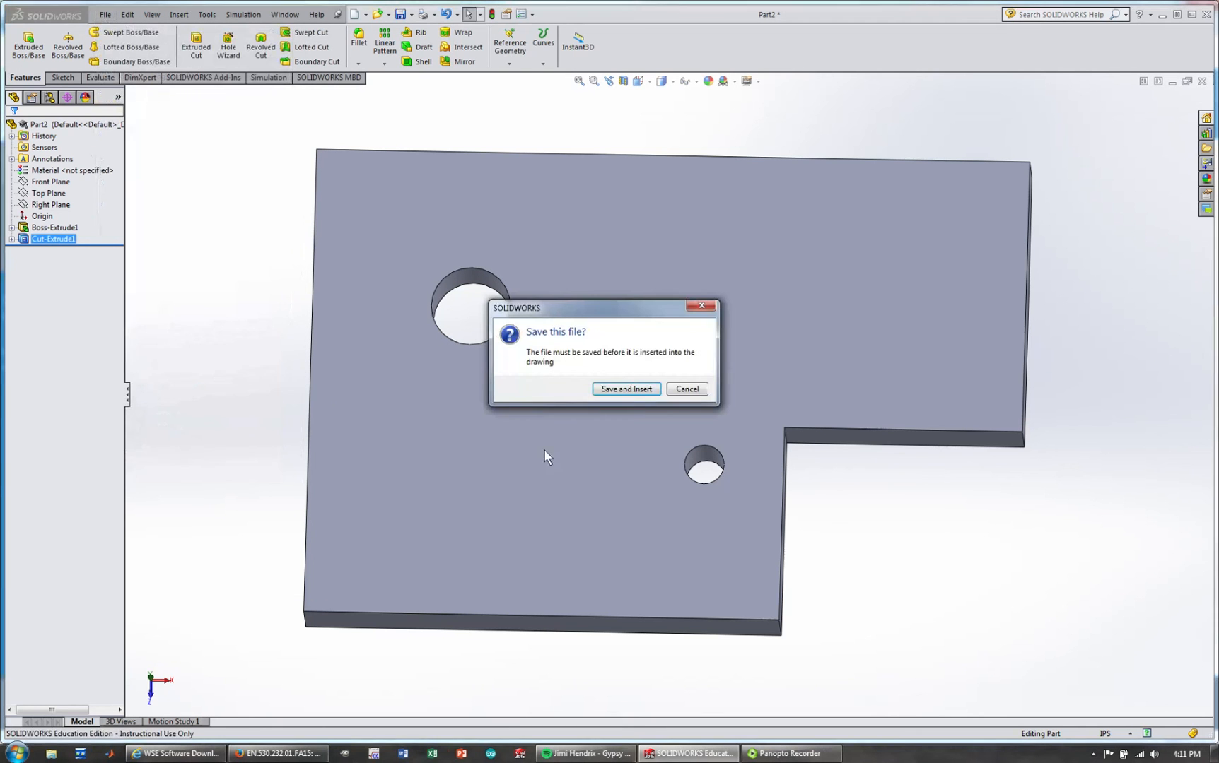
{"action": "left_click", "coordinate": [627, 390]}
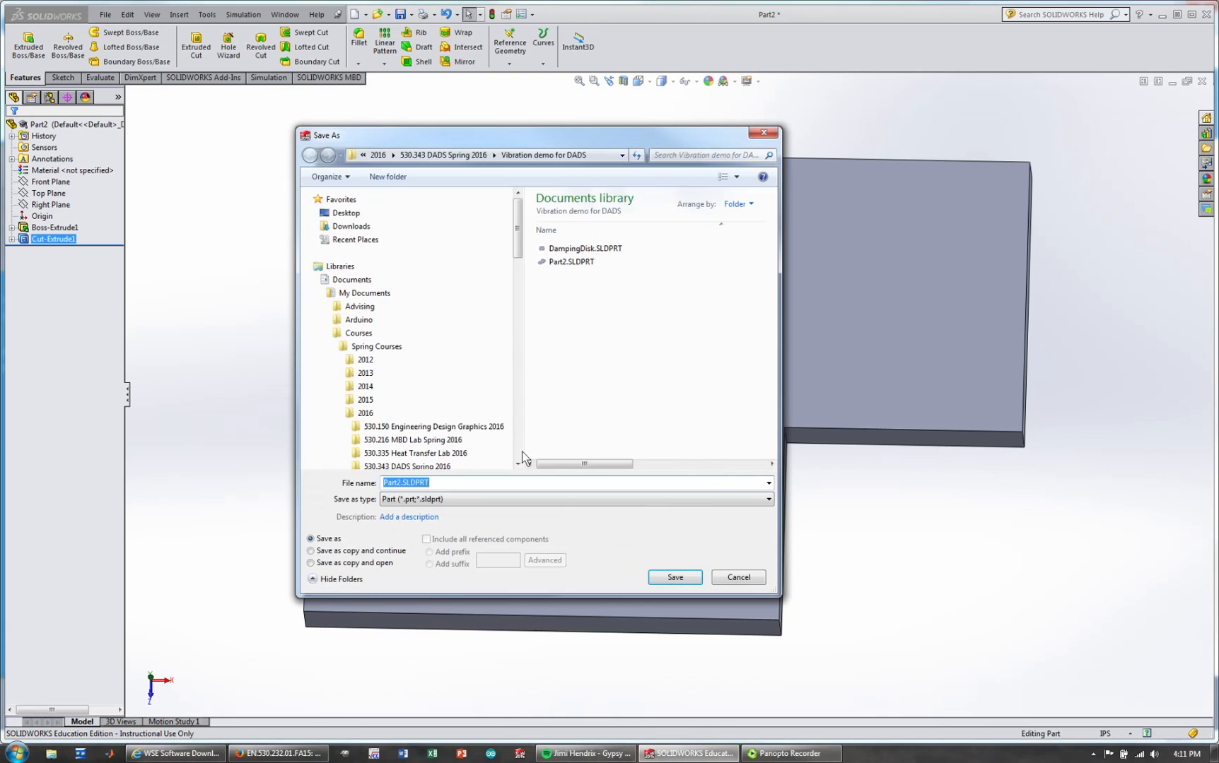
{"action": "left_click", "coordinate": [346, 214]}
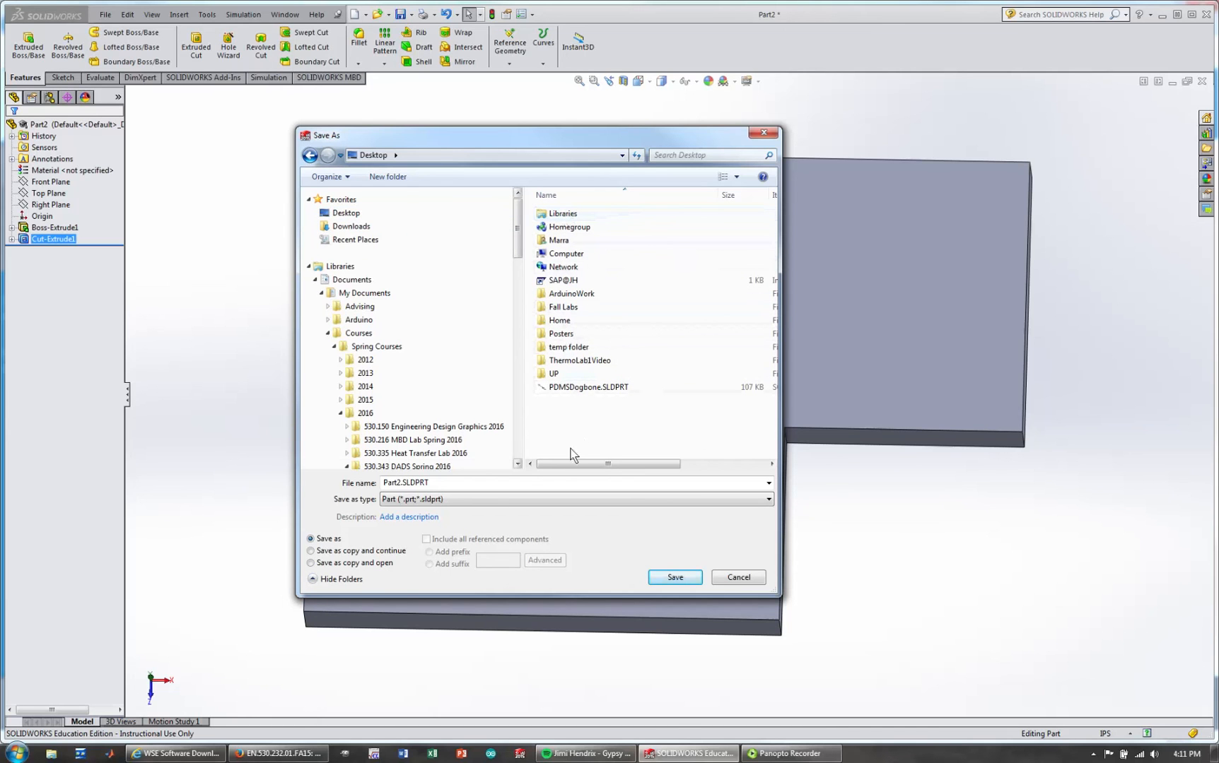
{"action": "double_click", "coordinate": [405, 486]}
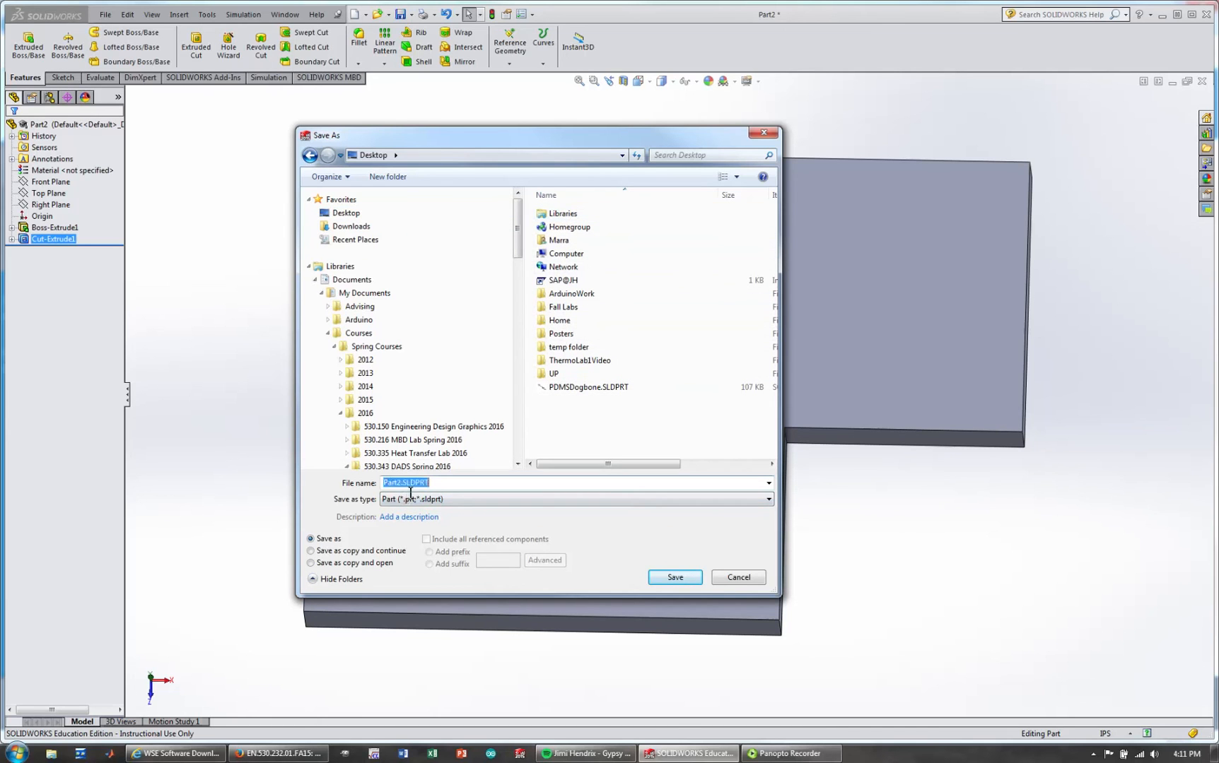
{"action": "left_click_drag", "start_coordinate": [407, 486], "coordinate": [383, 486]}
{"action": "type", "text": "plate1"}
{"action": "left_click", "coordinate": [689, 582]}
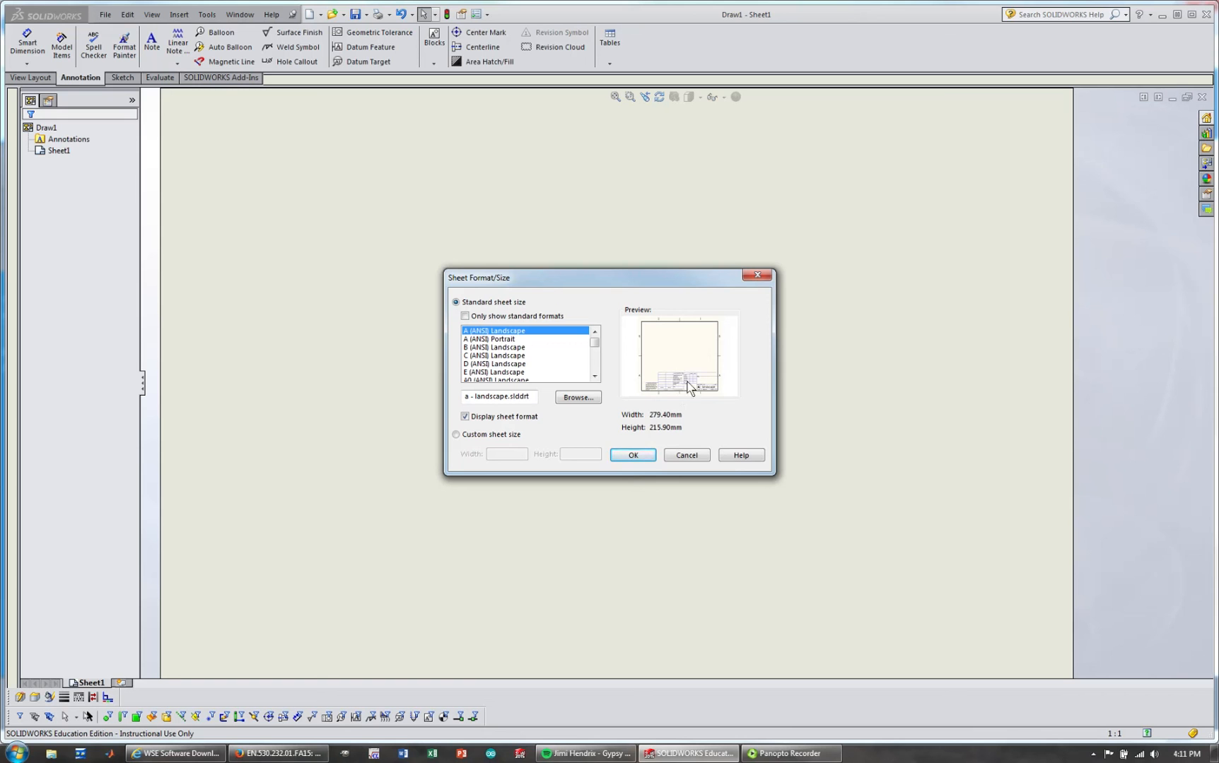
Step: Create the drawing sheet with a custom size of 32 in wide by 18 in high
{"action": "left_click", "coordinate": [456, 434]}
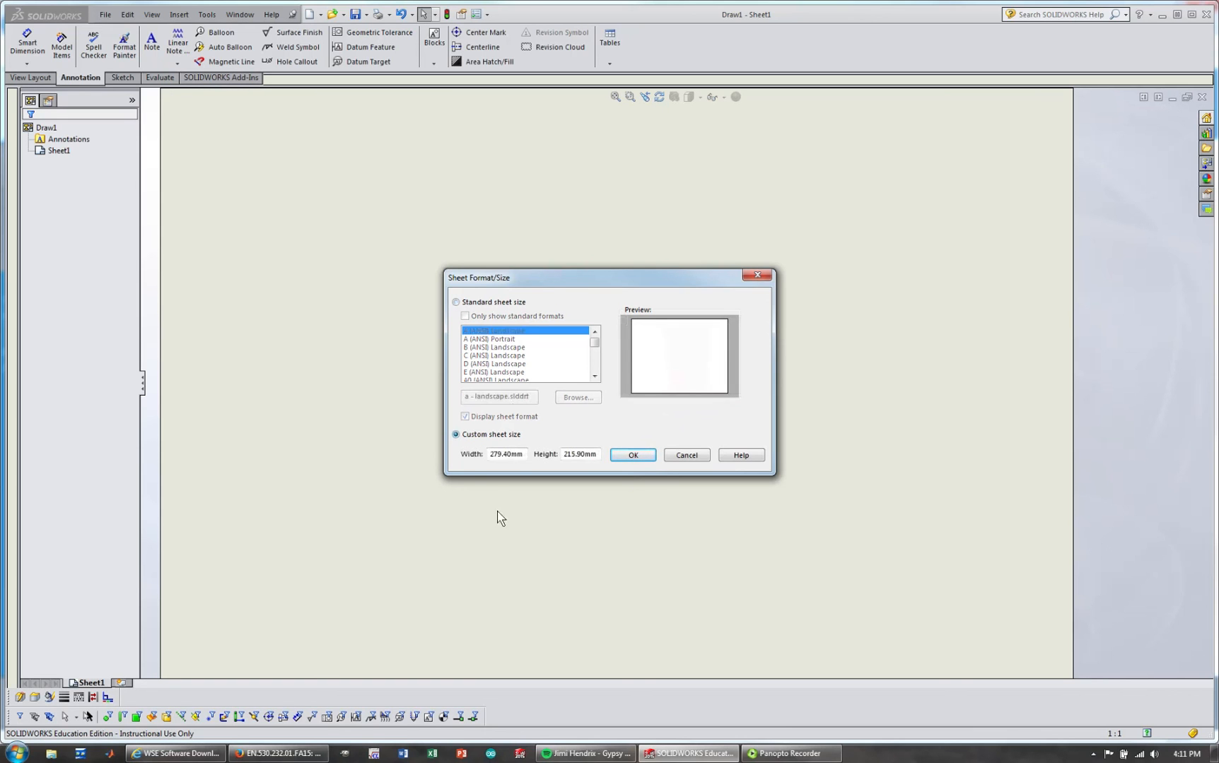
{"action": "double_click", "coordinate": [496, 464]}
{"action": "type", "text": "32 in"}
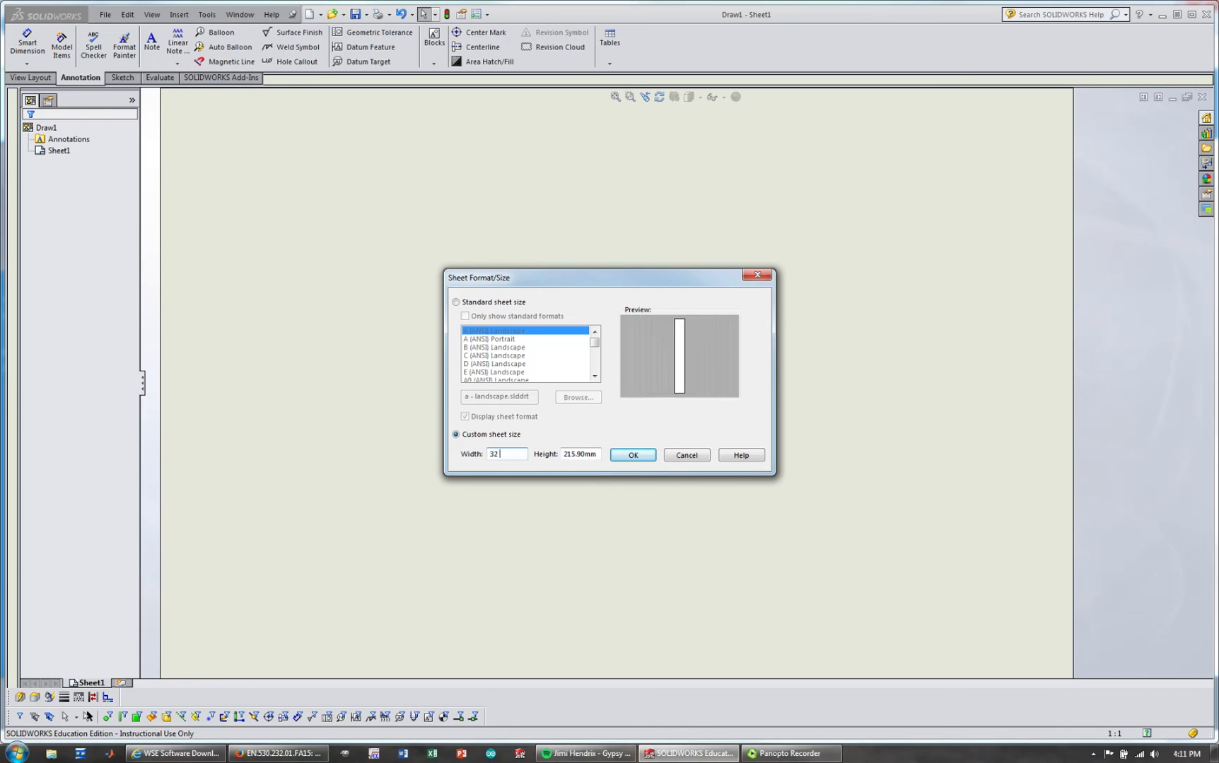
{"action": "double_click", "coordinate": [581, 460]}
{"action": "type", "text": "18"}
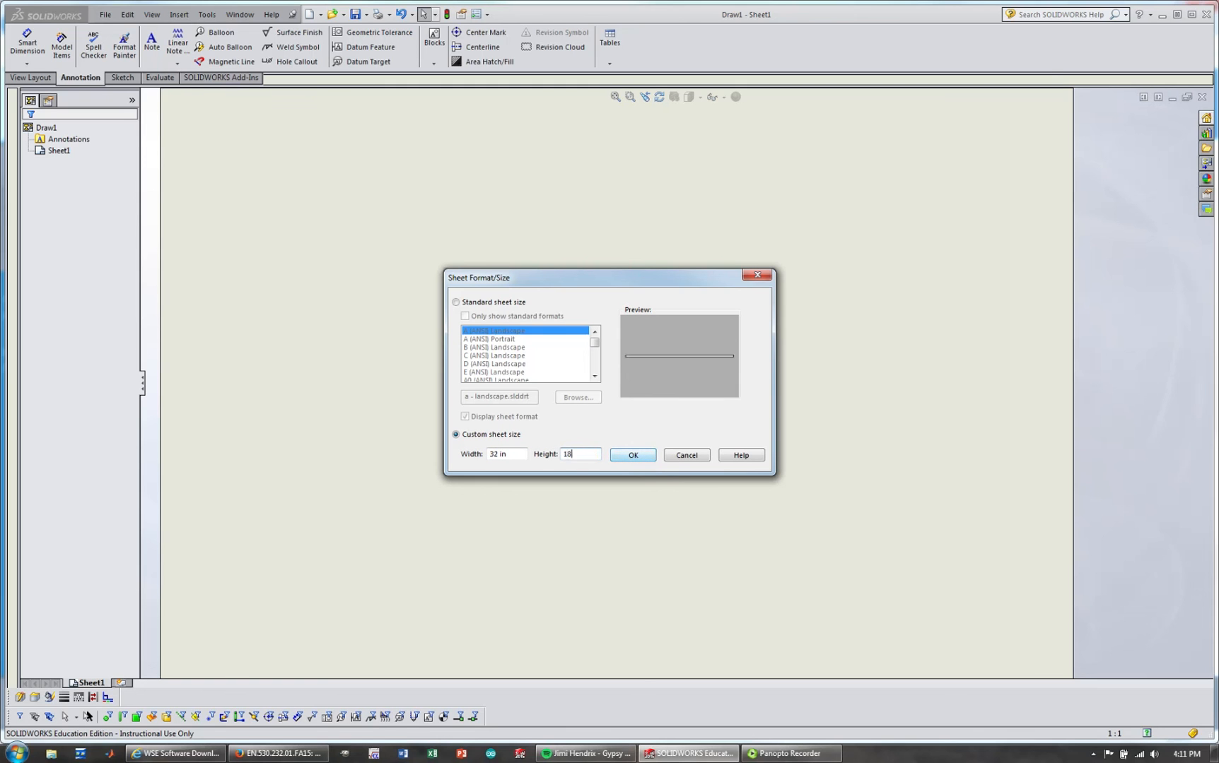
{"action": "type", "text": " in"}
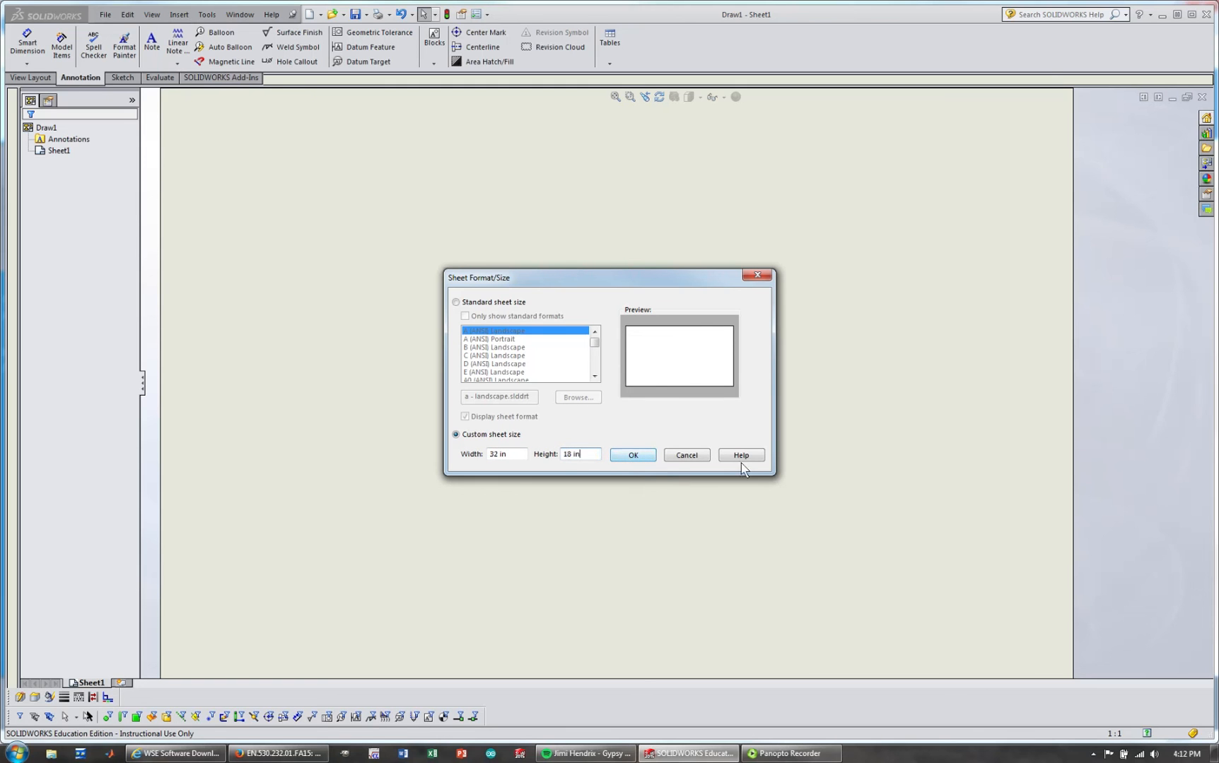
{"action": "left_click", "coordinate": [633, 456]}
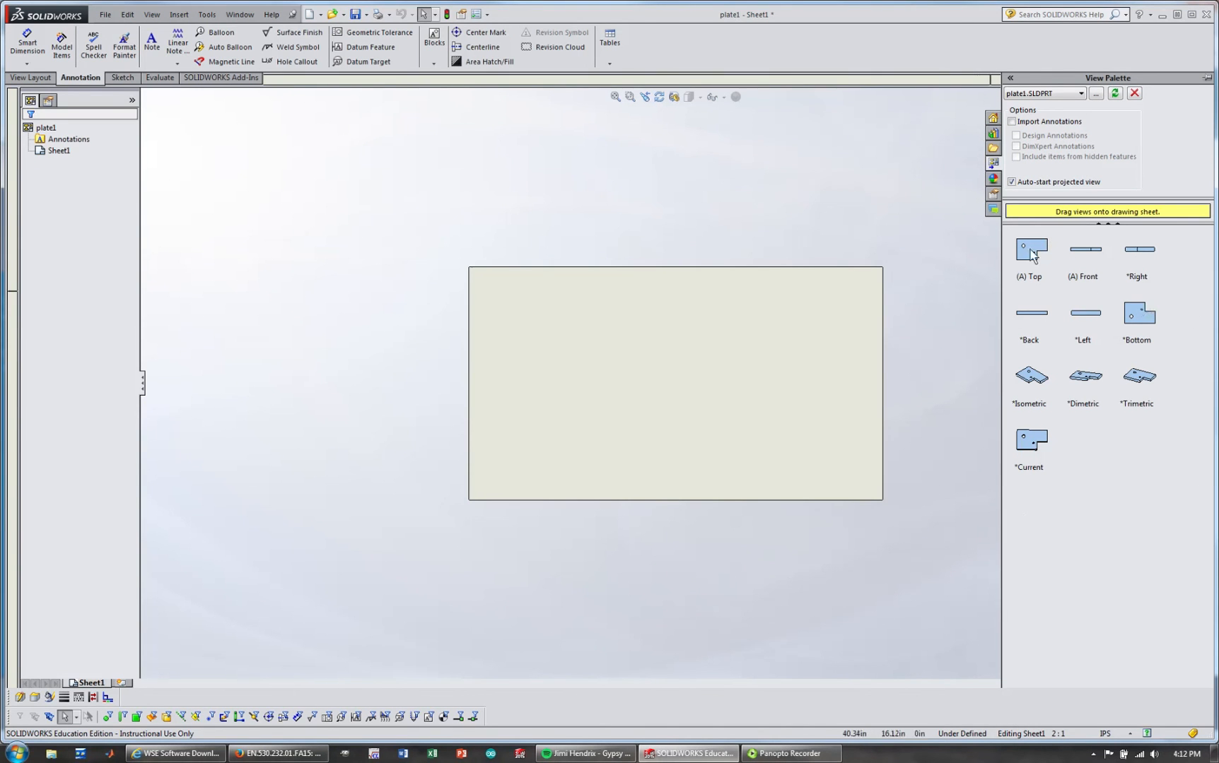
Step: Place the plate's Top view at the centre of the sheet without adding any projected views
{"action": "left_click_drag", "start_coordinate": [1032, 254], "coordinate": [676, 388]}
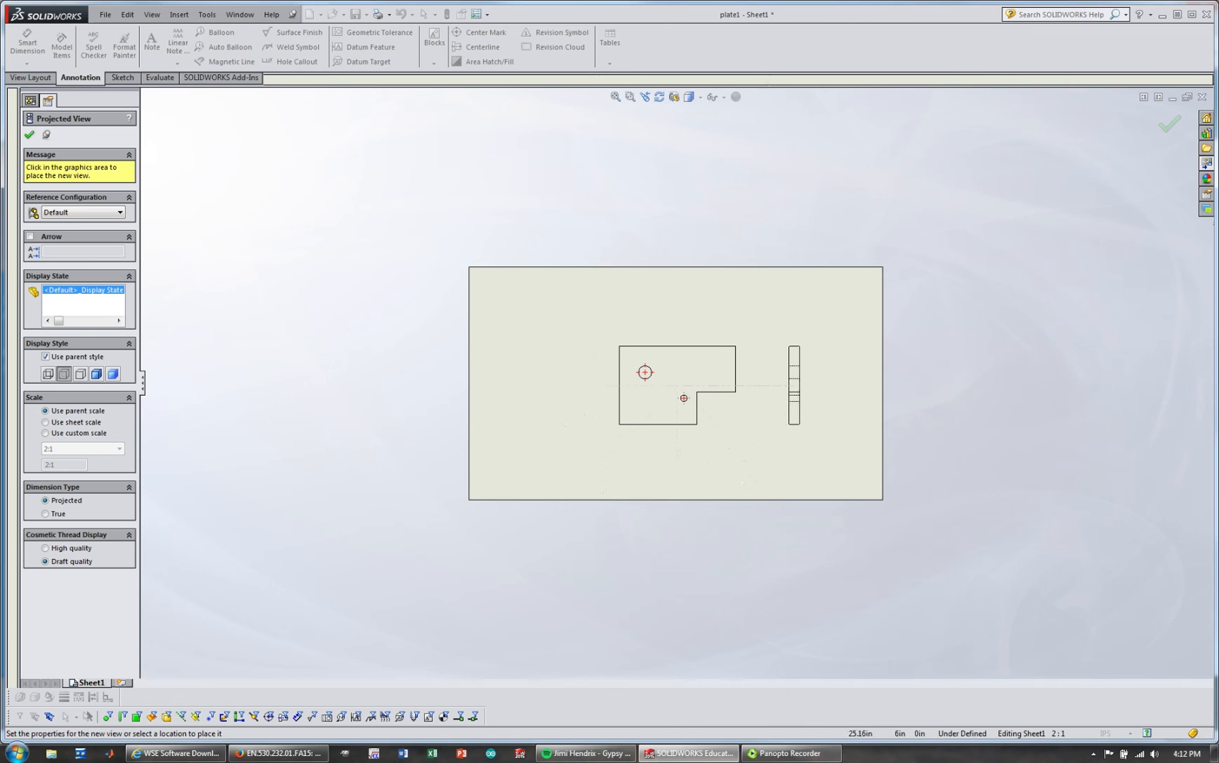
{"action": "key", "text": "Escape"}
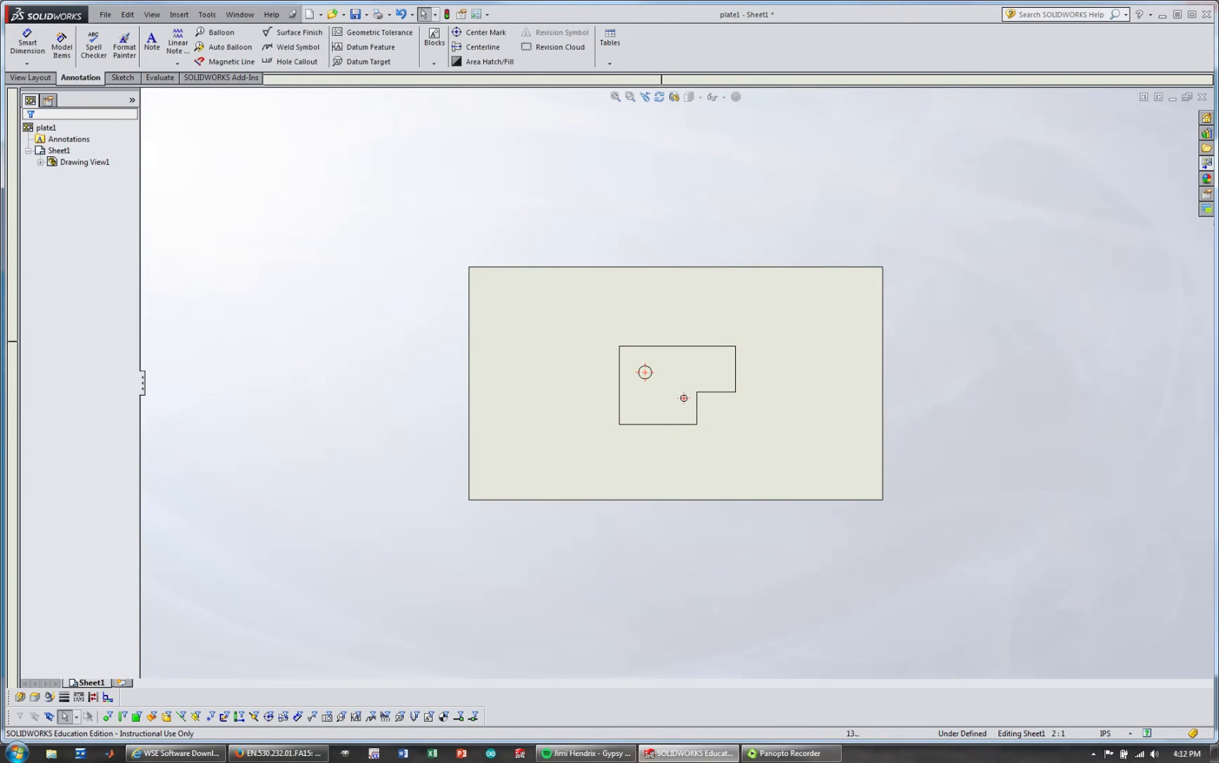
{"action": "key", "text": "f"}
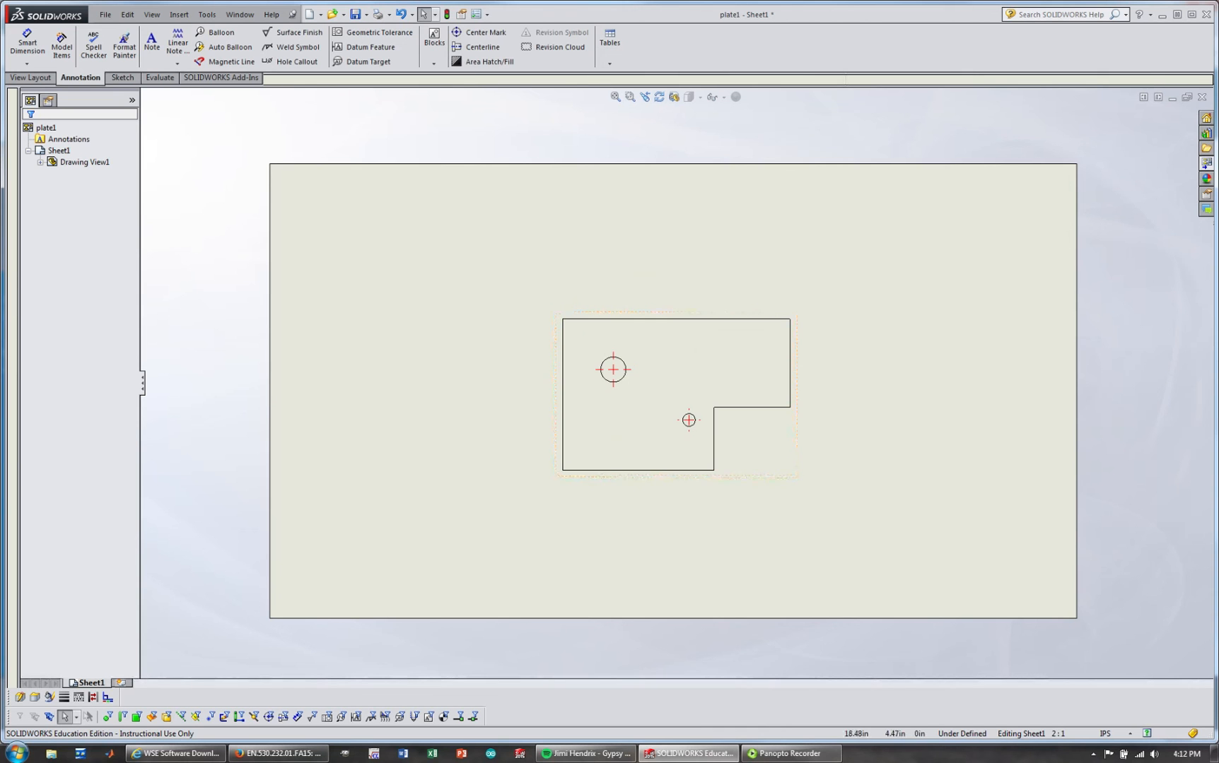
{"action": "scroll", "coordinate": [762, 551], "scroll_direction": "down", "scroll_amount": 1}
{"action": "scroll", "coordinate": [774, 456], "scroll_direction": "up", "scroll_amount": 1}
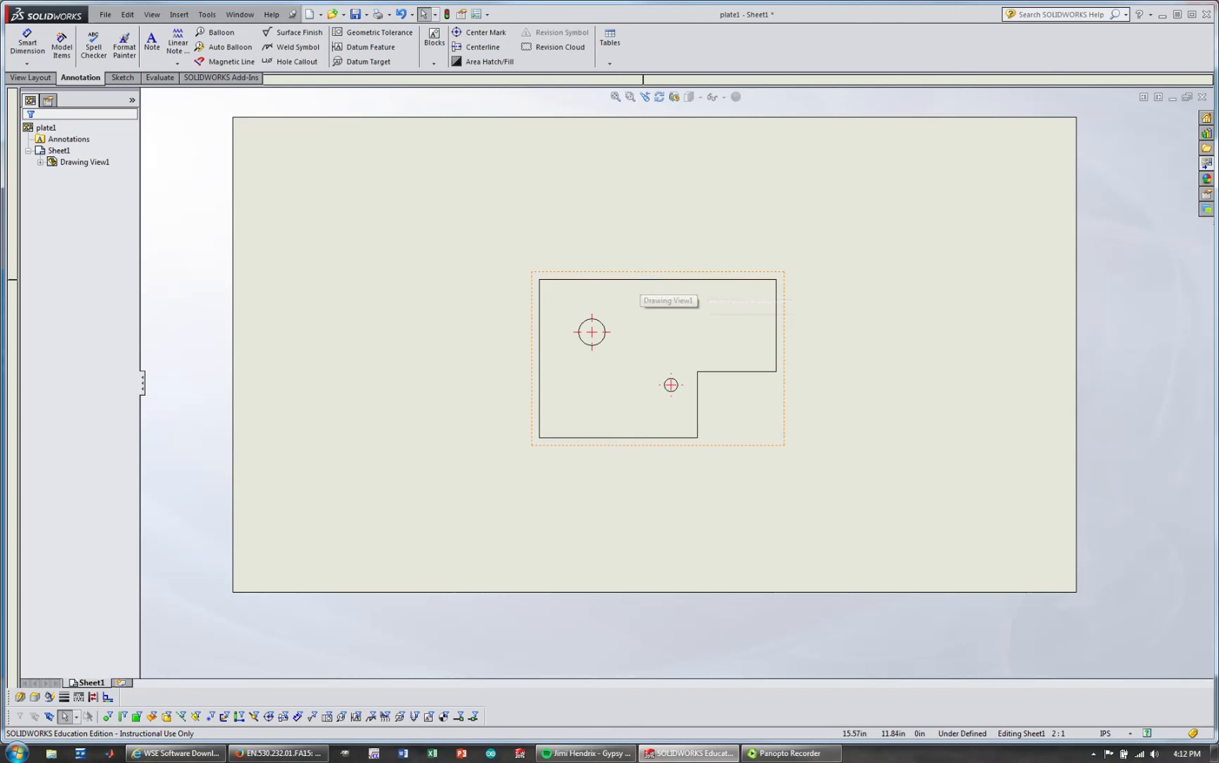
Step: Give the plate's drawing view a custom scale of 1:1
{"action": "left_click", "coordinate": [645, 288]}
{"action": "right_click", "coordinate": [645, 285]}
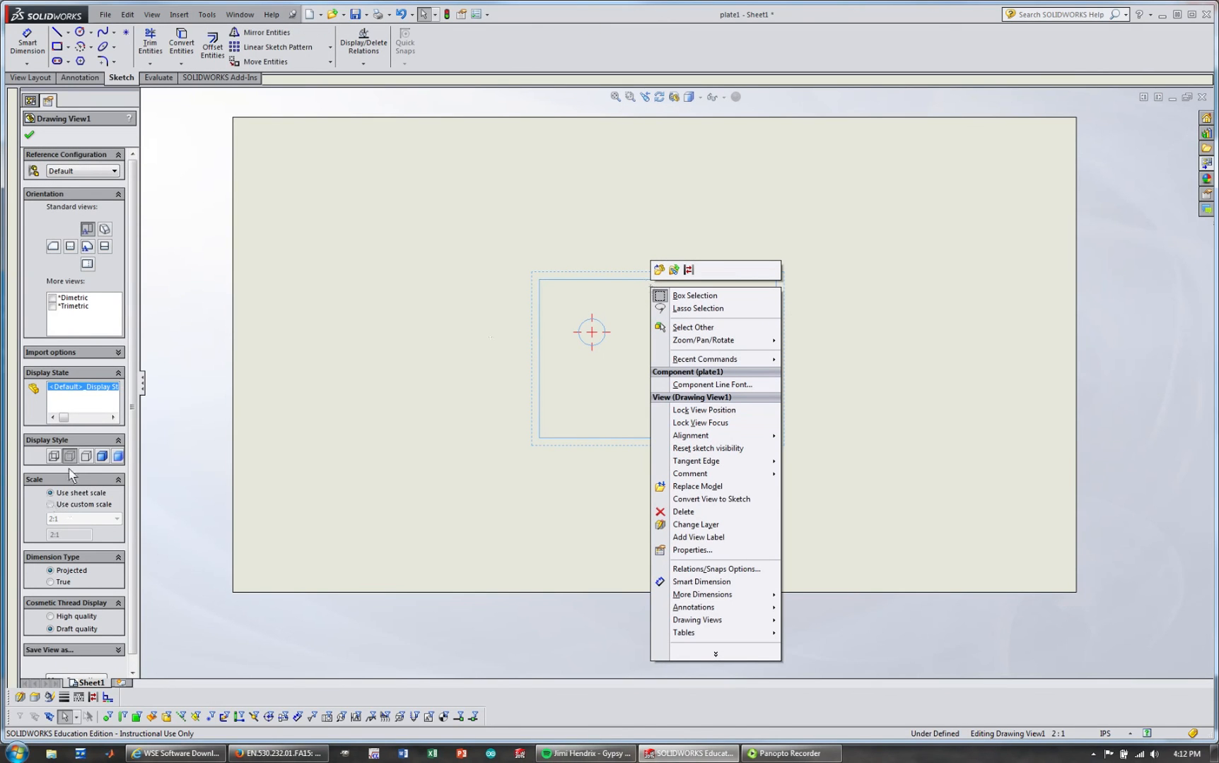
{"action": "left_click", "coordinate": [50, 508]}
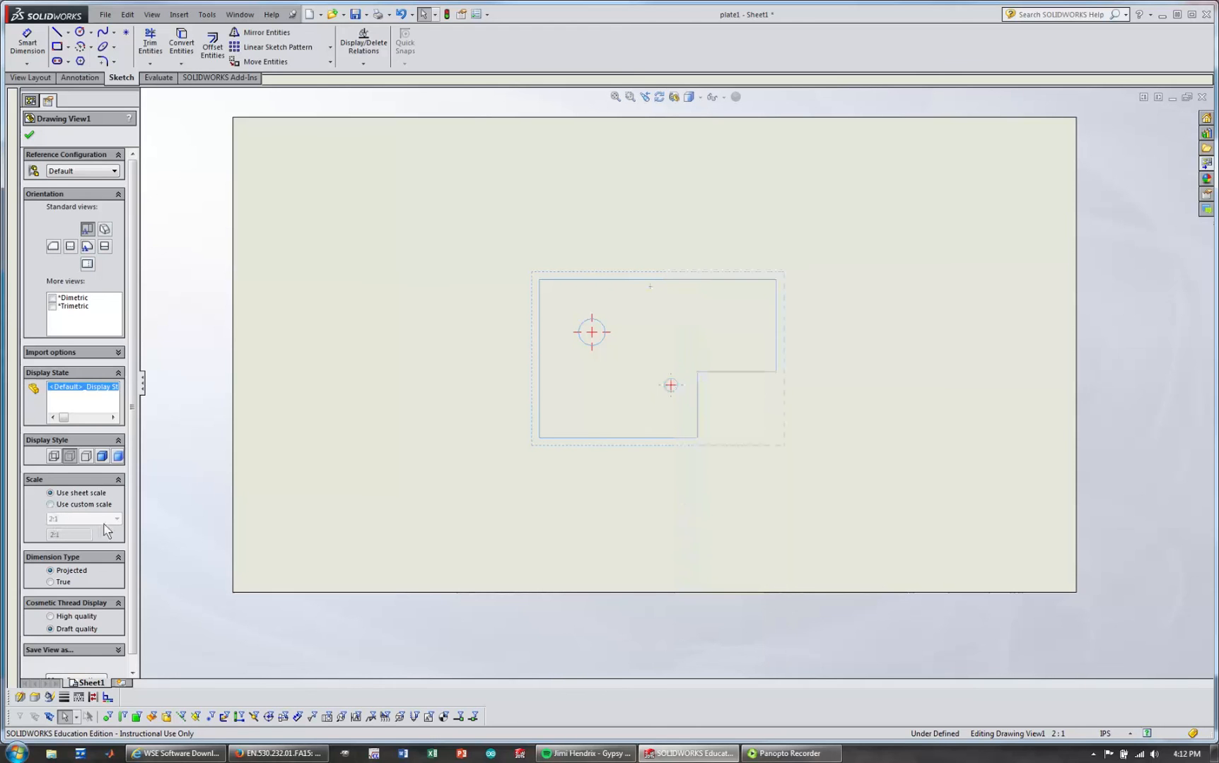
{"action": "left_click", "coordinate": [50, 506]}
{"action": "left_click", "coordinate": [107, 521]}
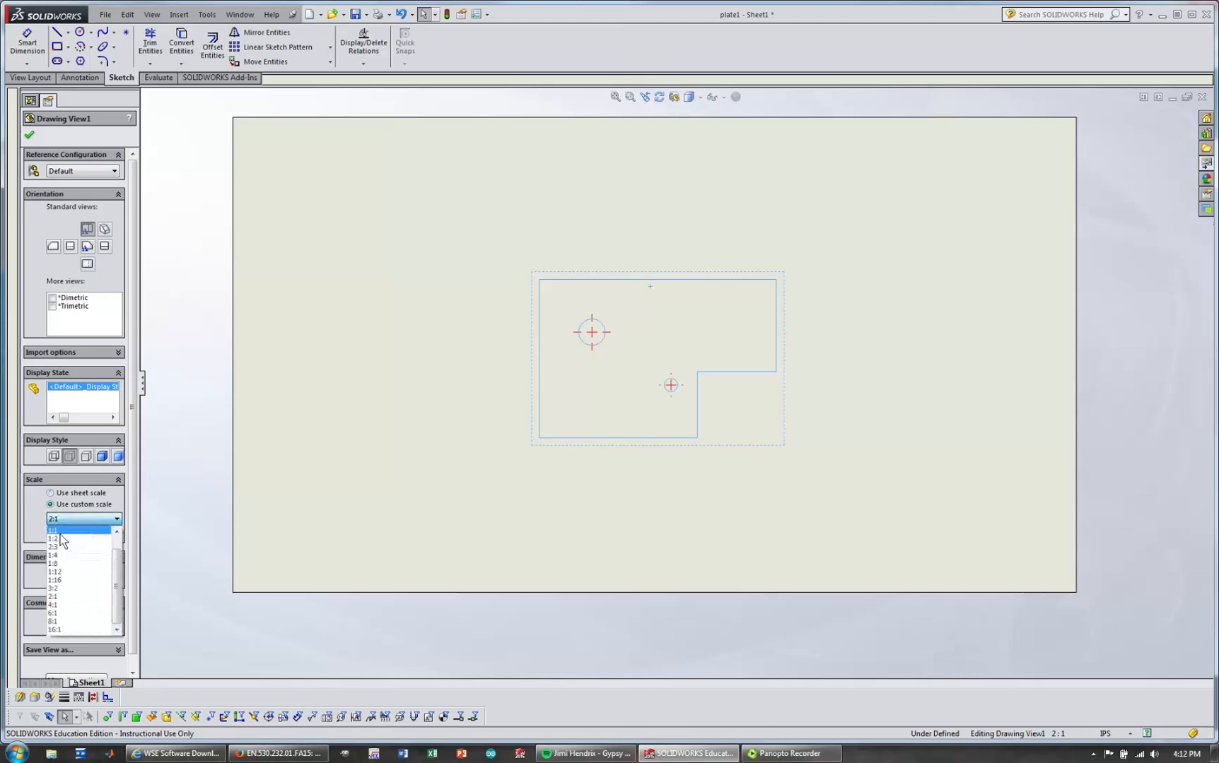
{"action": "left_click", "coordinate": [61, 531]}
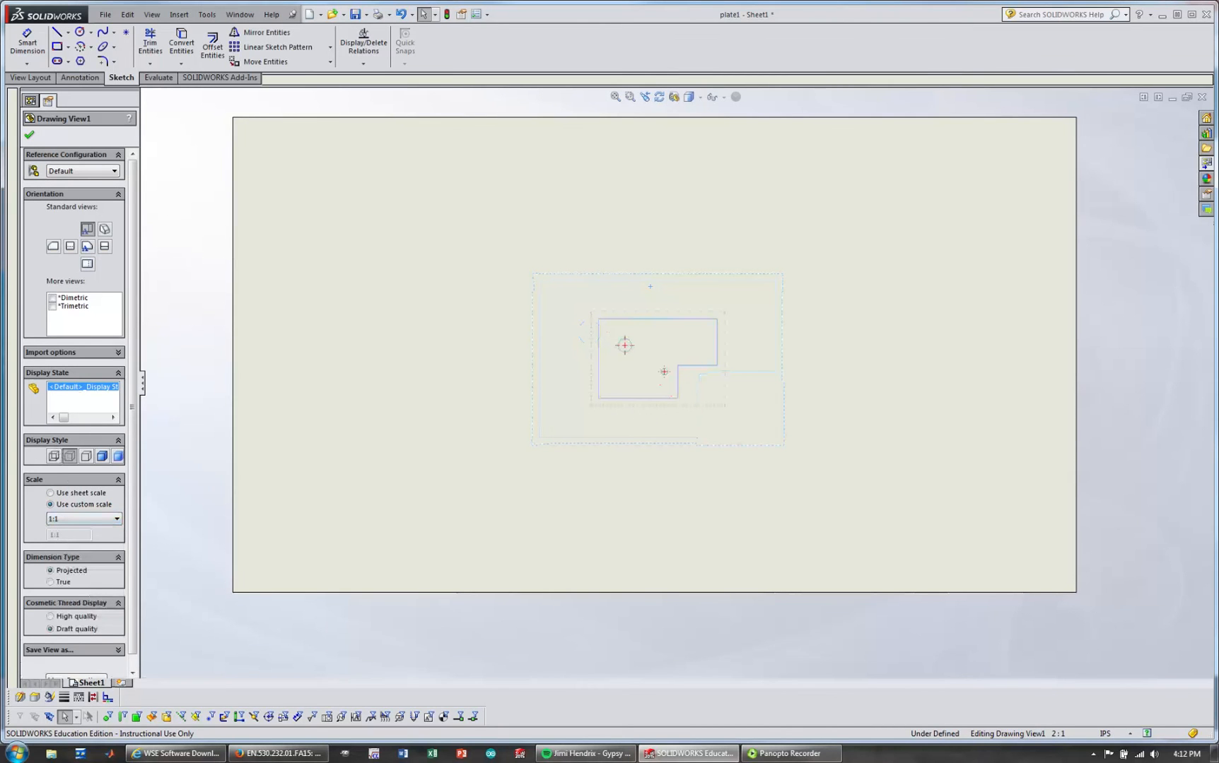
{"action": "left_click", "coordinate": [28, 135]}
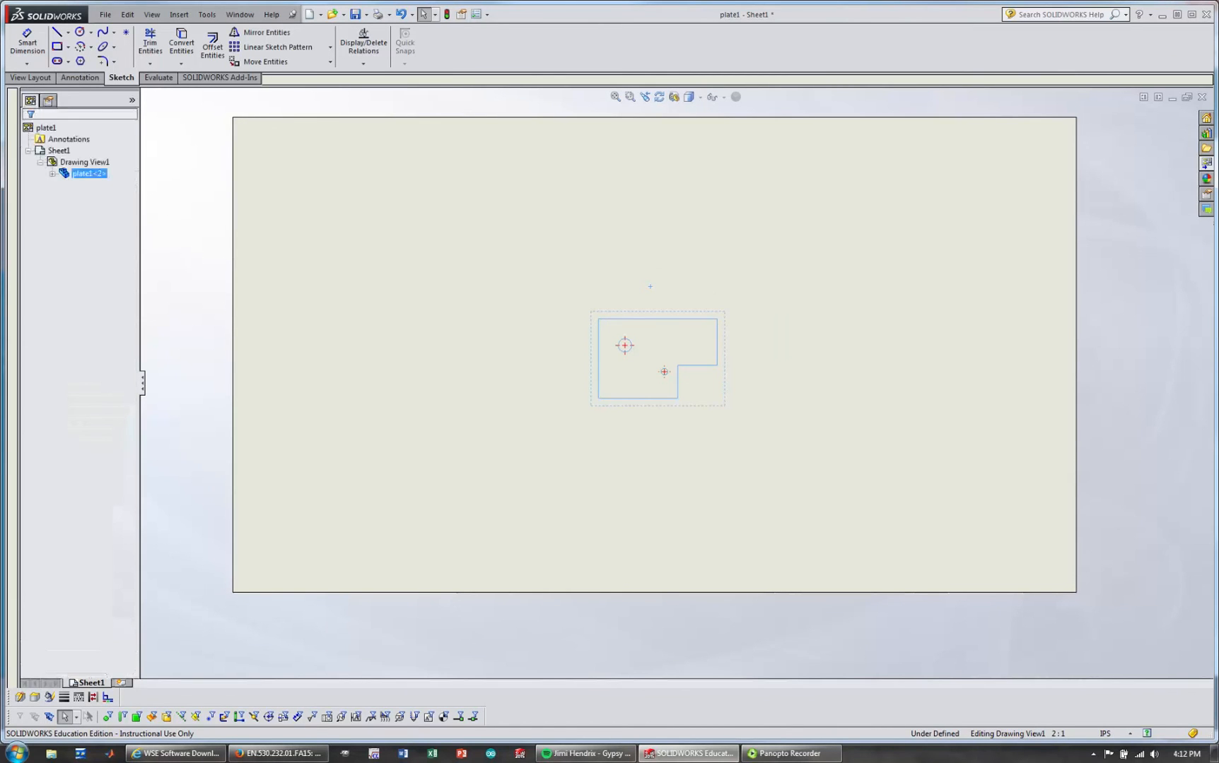
{"action": "left_click", "coordinate": [705, 514]}
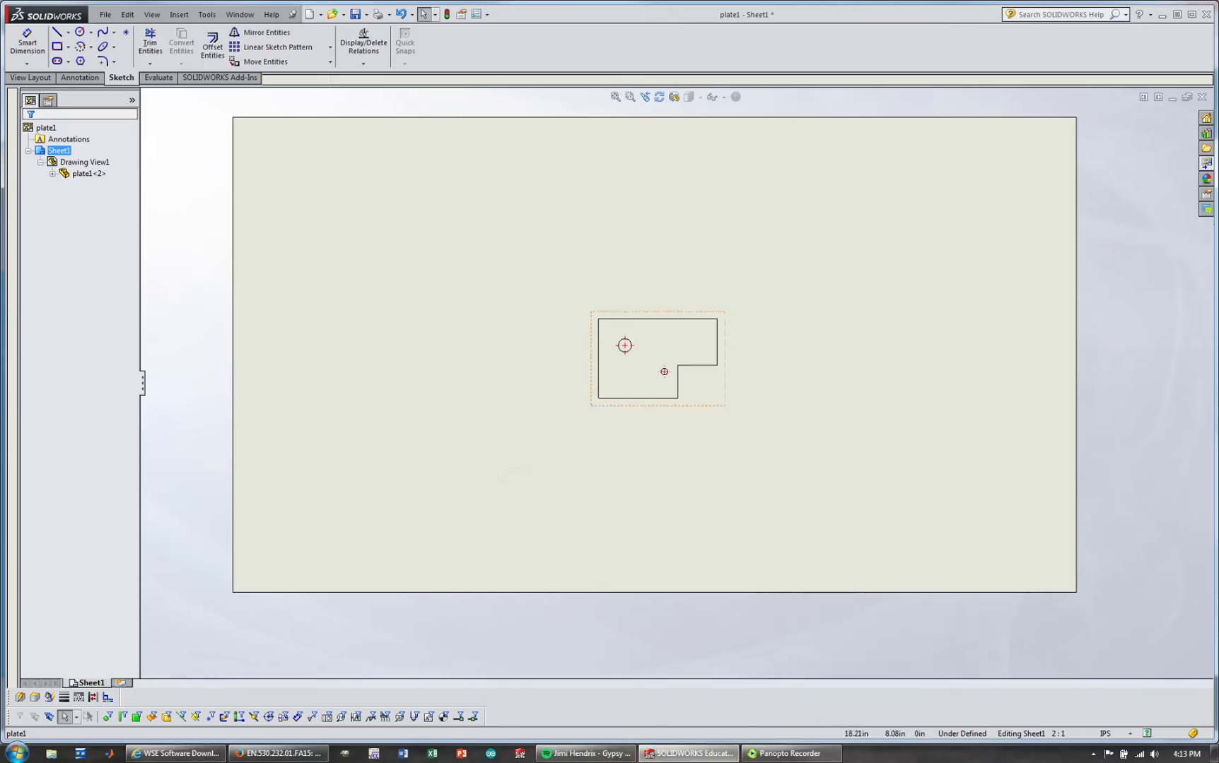
Step: Delete the center marks from both holes in the drawing view
{"action": "scroll", "coordinate": [658, 368], "scroll_direction": "down", "scroll_amount": 6}
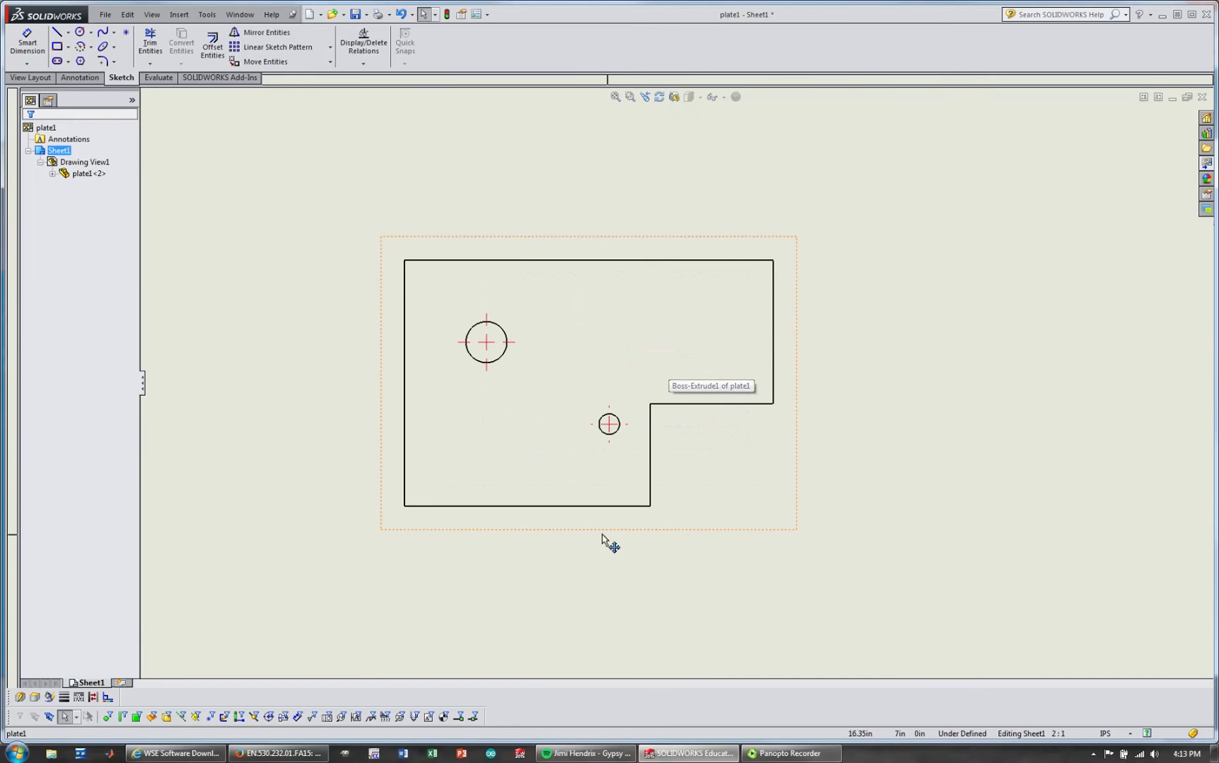
{"action": "scroll", "coordinate": [572, 438], "scroll_direction": "down", "scroll_amount": 2}
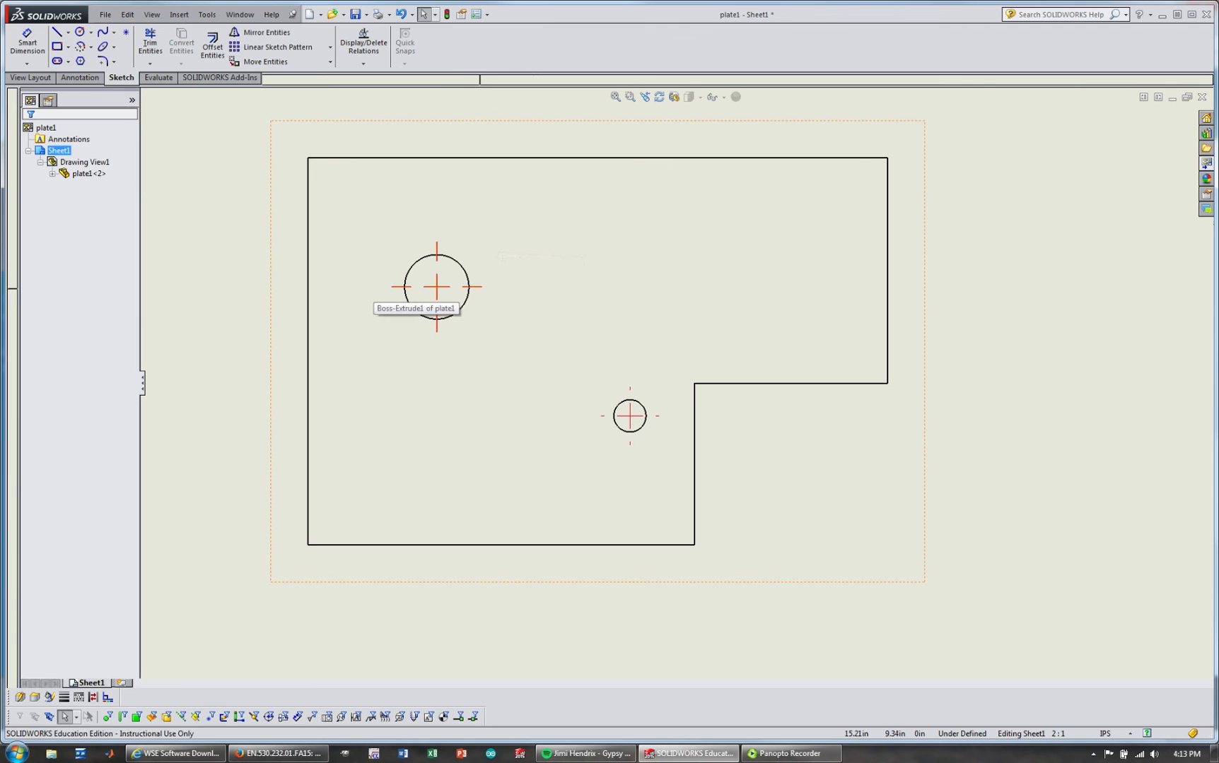
{"action": "left_click", "coordinate": [436, 292]}
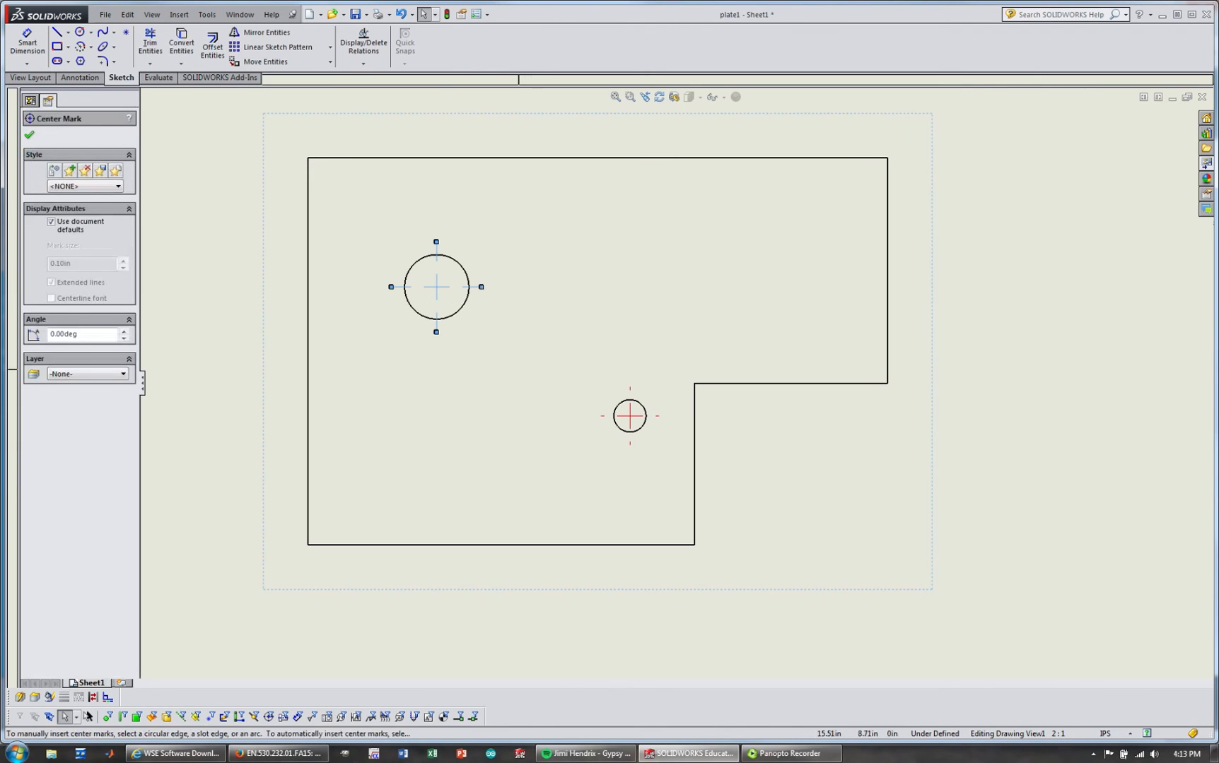
{"action": "key", "text": "Delete"}
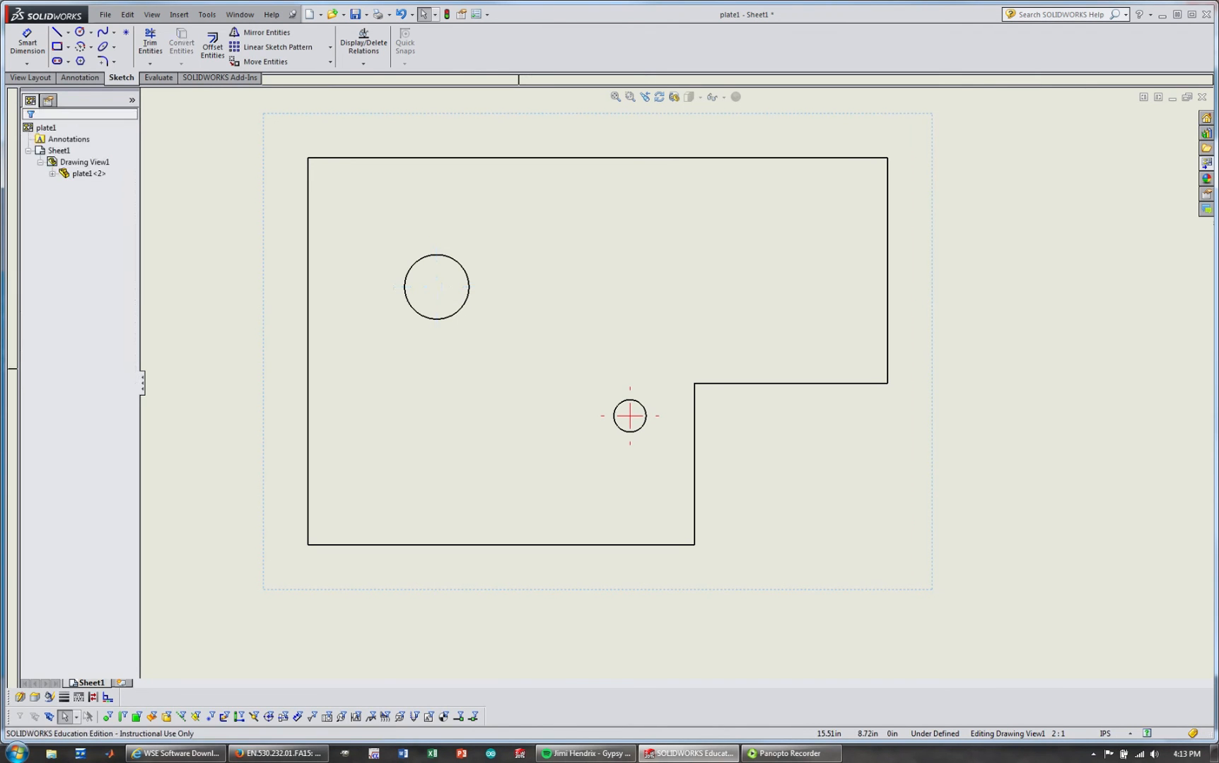
{"action": "left_click", "coordinate": [629, 416]}
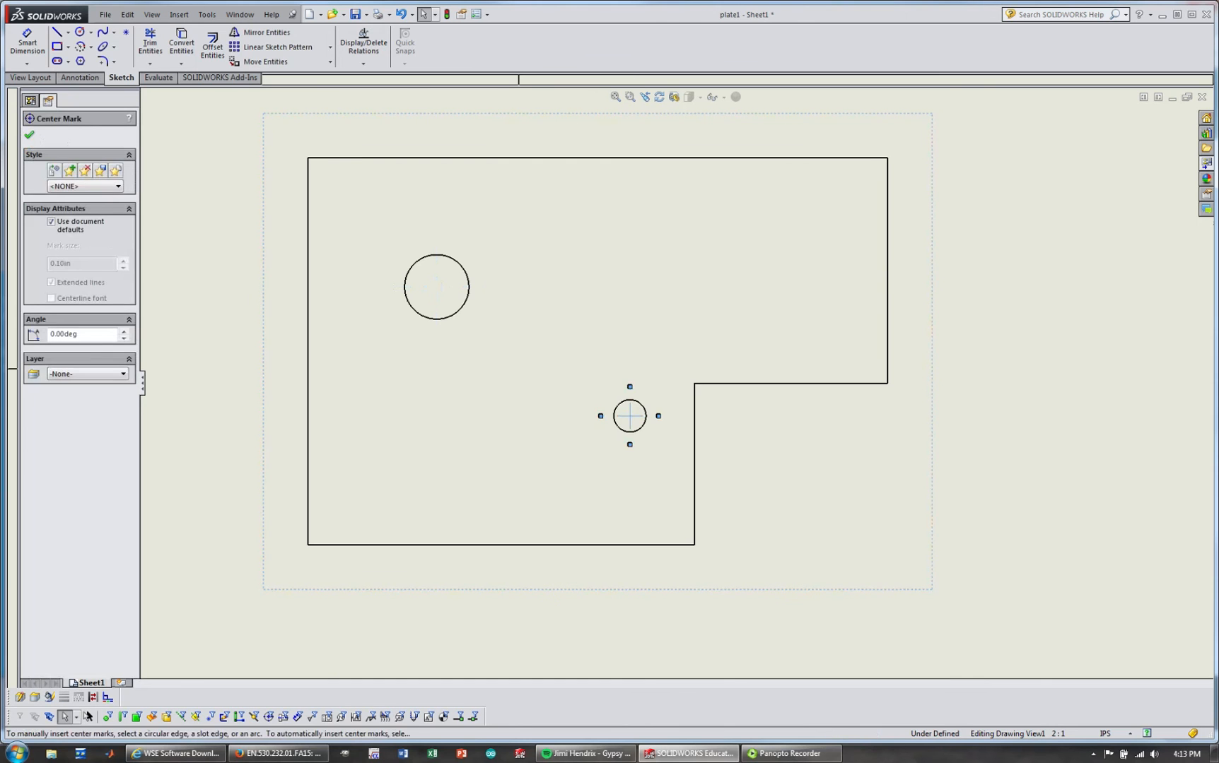
{"action": "key", "text": "Delete"}
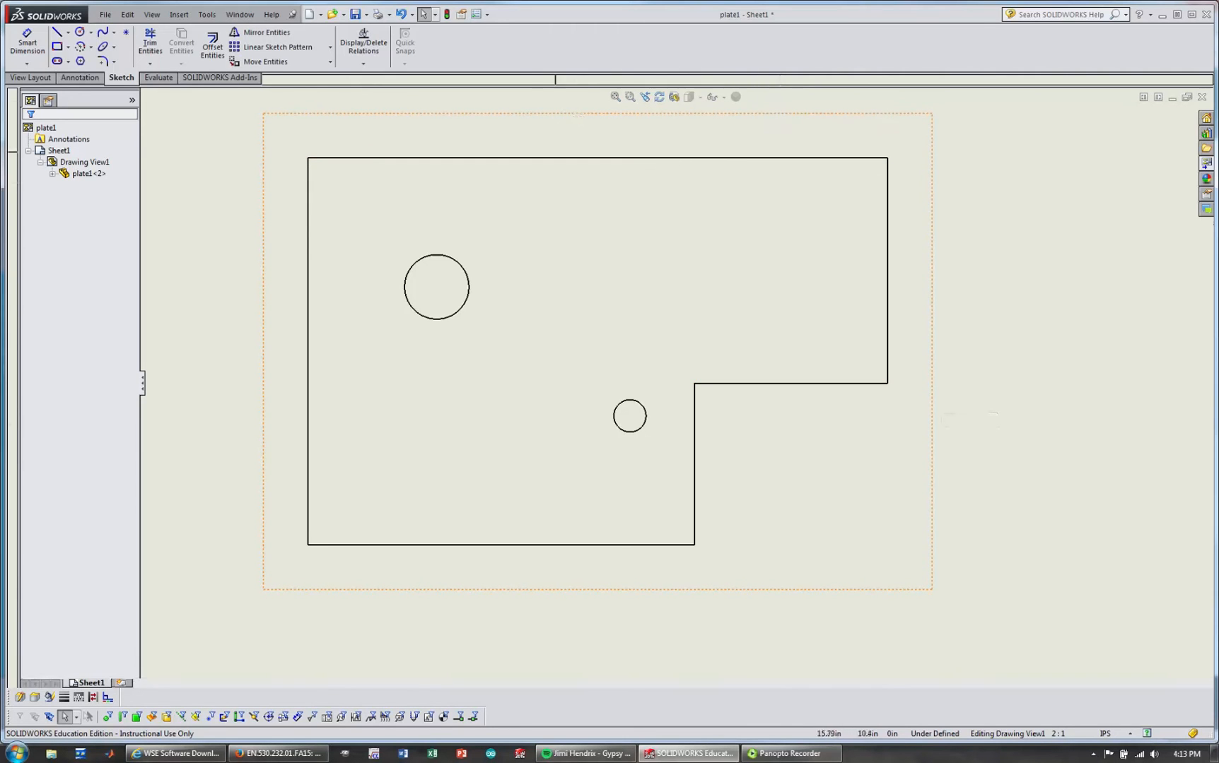
Step: Check in the toolbar customization settings that the Line Format toolbar is enabled
{"action": "left_click", "coordinate": [487, 15]}
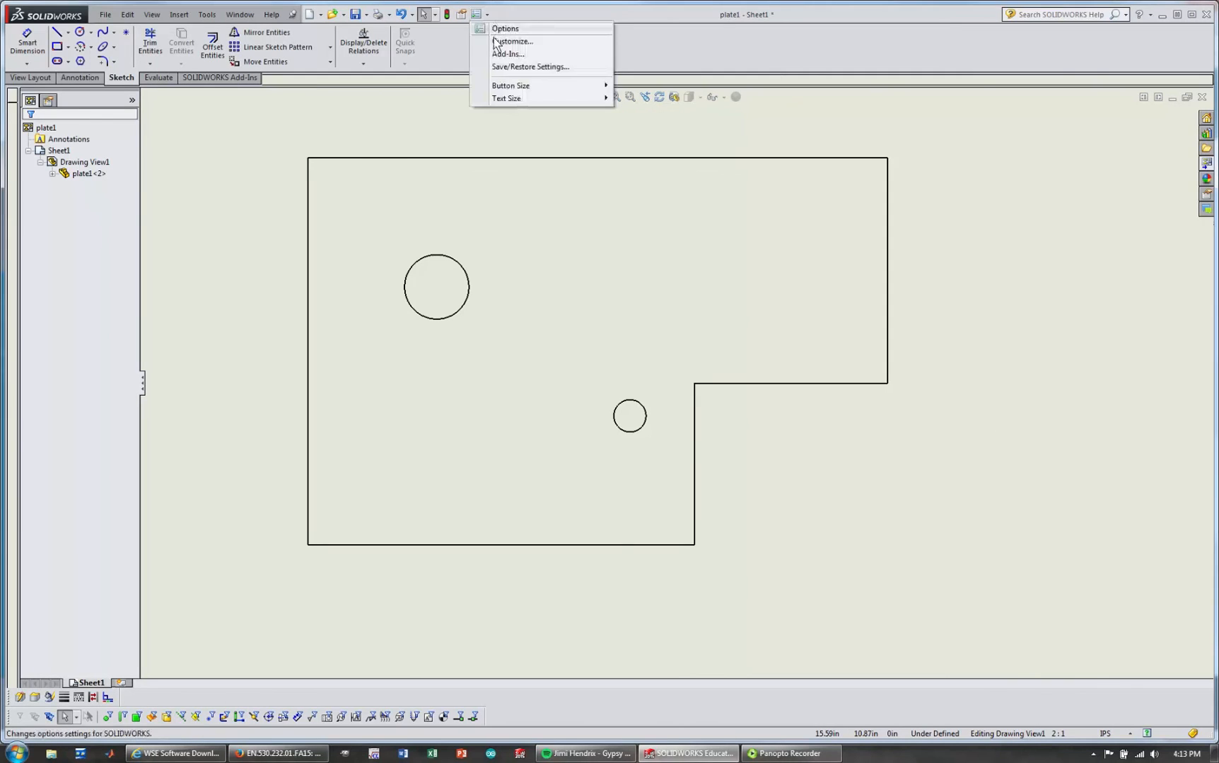
{"action": "left_click", "coordinate": [495, 41]}
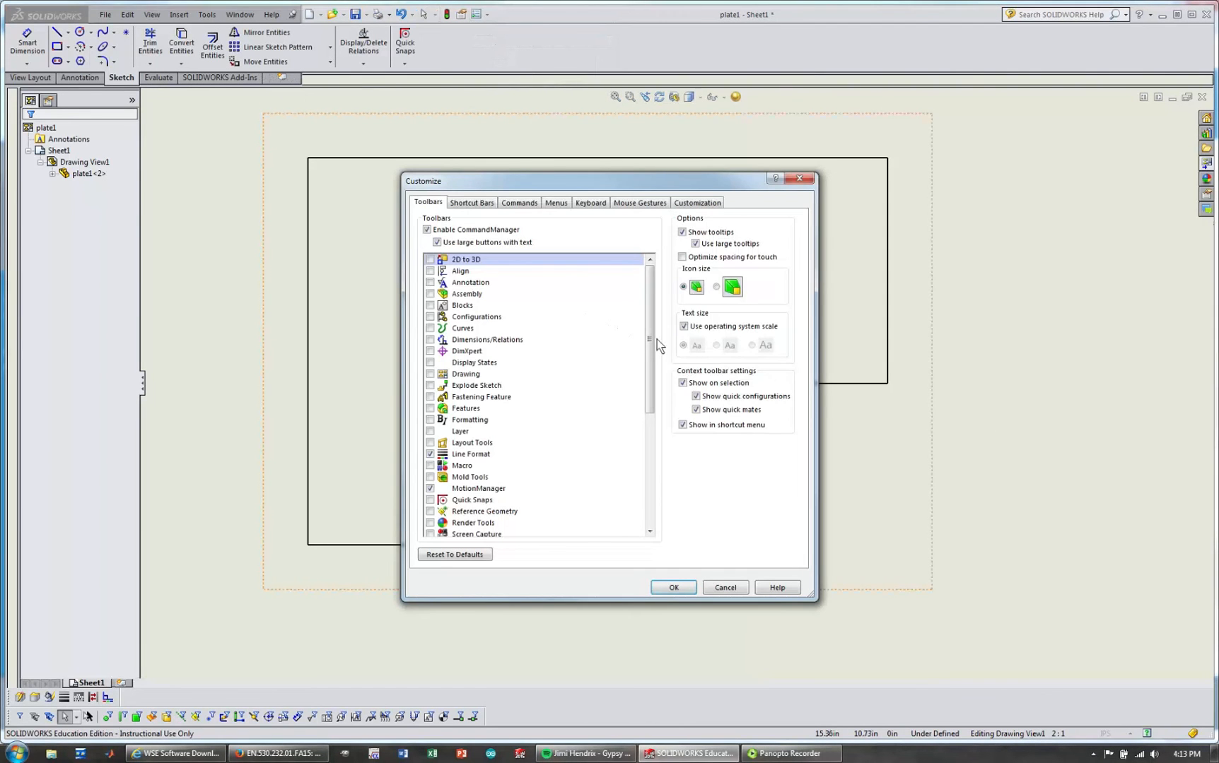
{"action": "left_click_drag", "start_coordinate": [650, 339], "coordinate": [644, 439]}
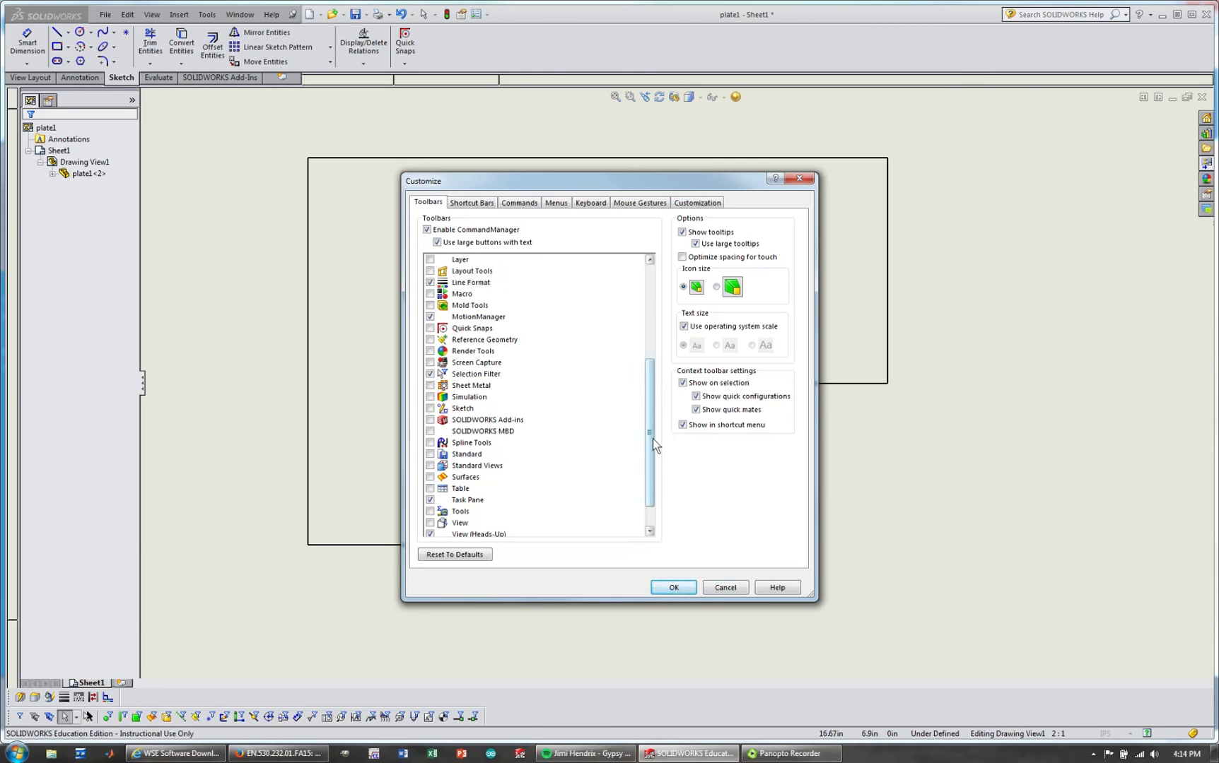
{"action": "left_click_drag", "start_coordinate": [652, 439], "coordinate": [655, 499]}
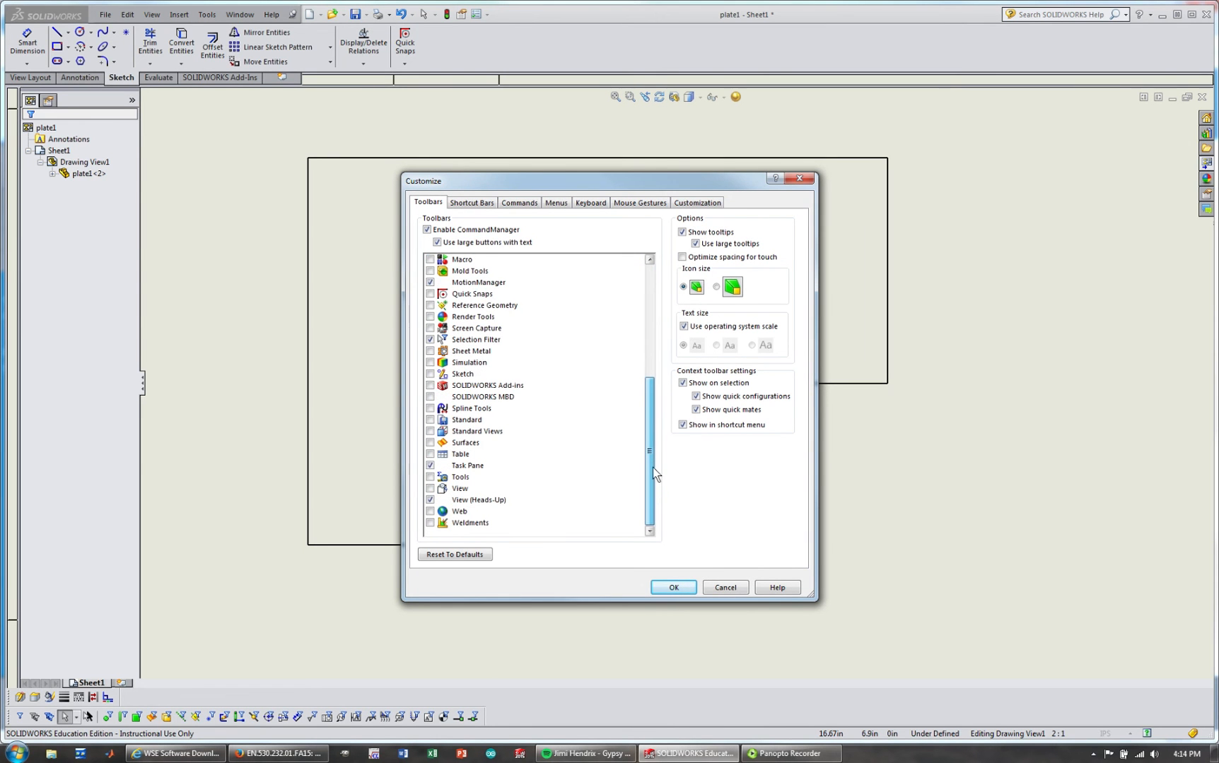
{"action": "scroll", "coordinate": [648, 426], "scroll_direction": "up", "scroll_amount": 3}
{"action": "left_click", "coordinate": [430, 341]}
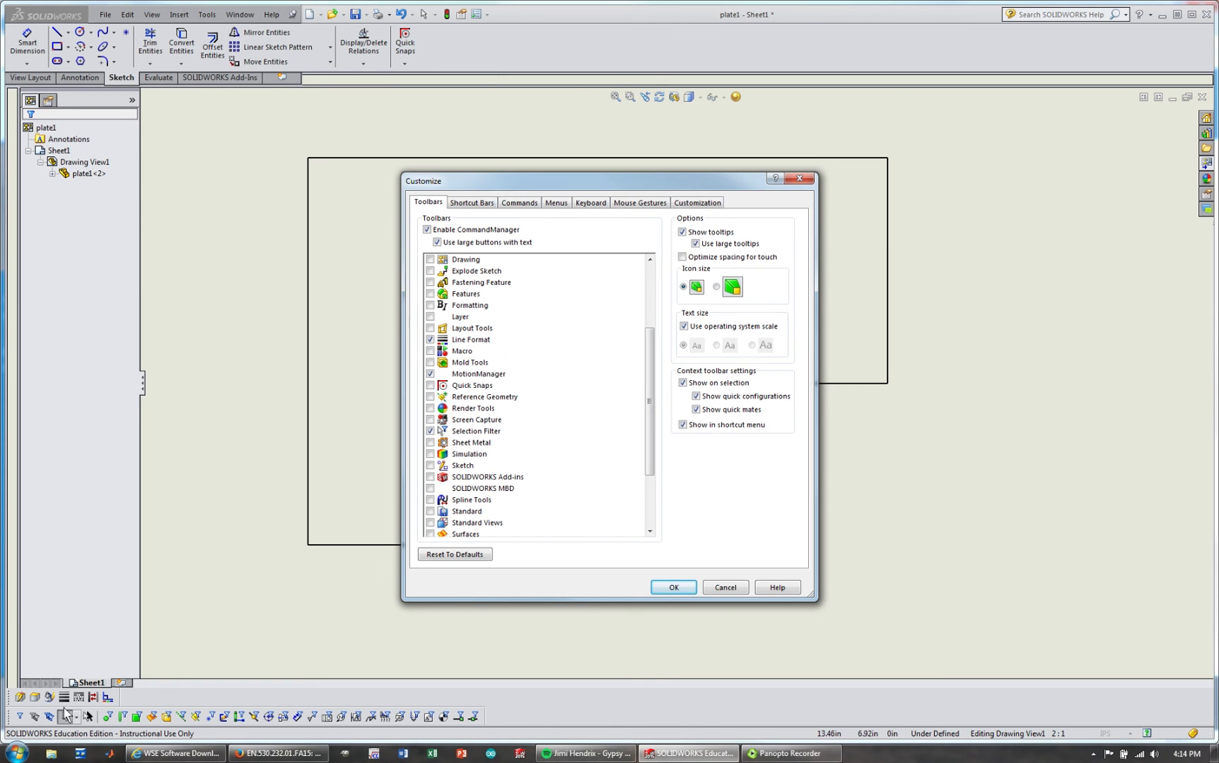
{"action": "left_click", "coordinate": [672, 588]}
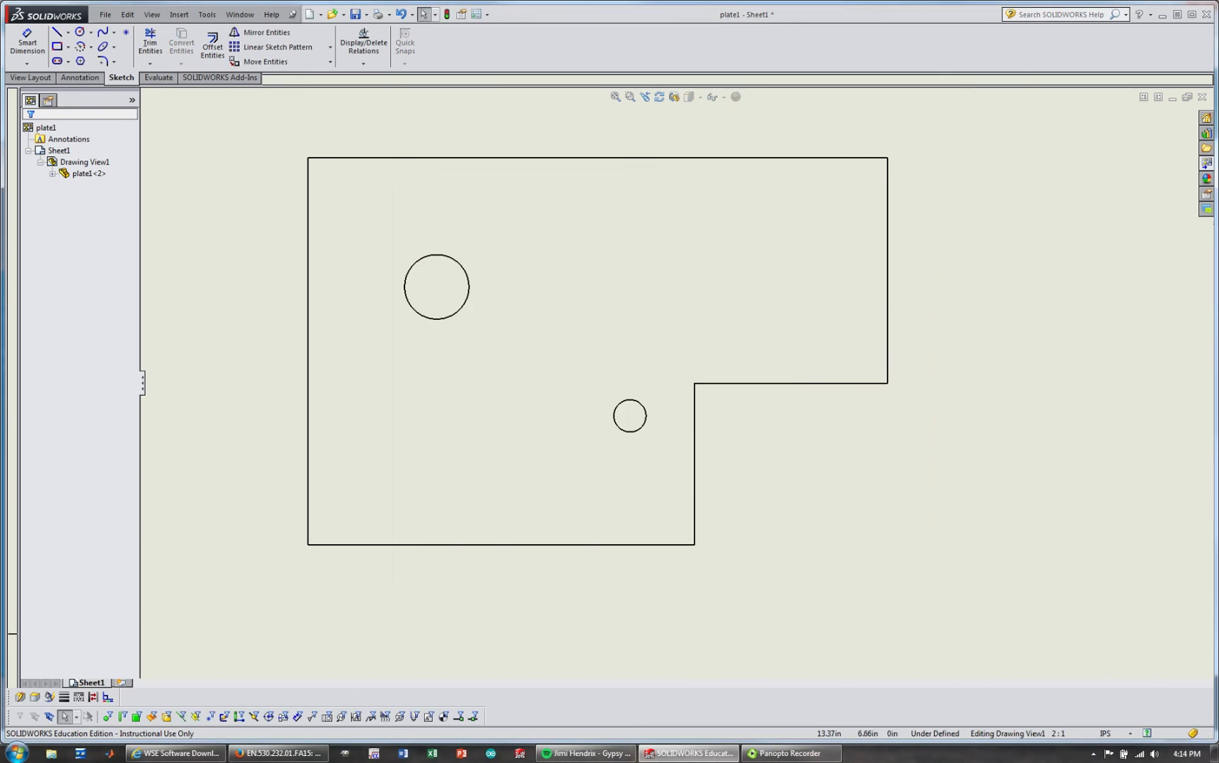
Step: Filter the selection to edges, select all of the plate's edges in the drawing view and set their line color to red
{"action": "left_click", "coordinate": [122, 719]}
{"action": "left_click_drag", "start_coordinate": [863, 199], "coordinate": [990, 119]}
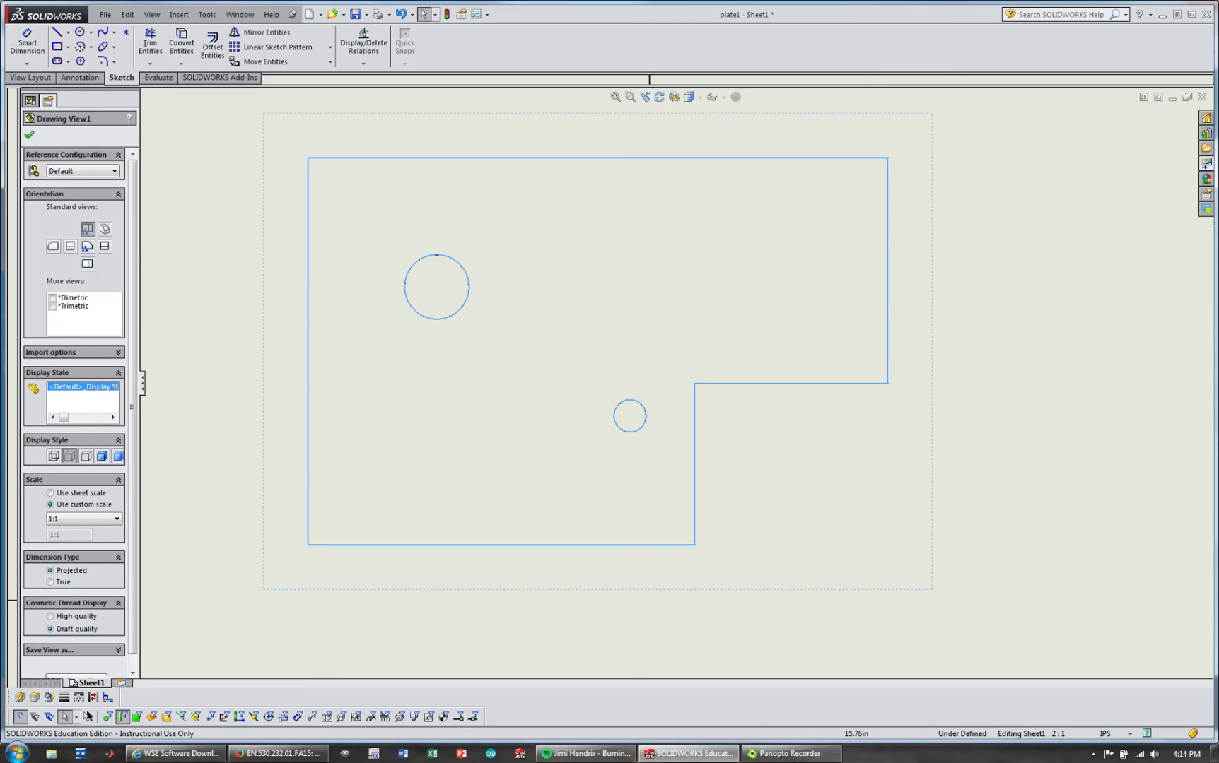
{"action": "left_click", "coordinate": [49, 698]}
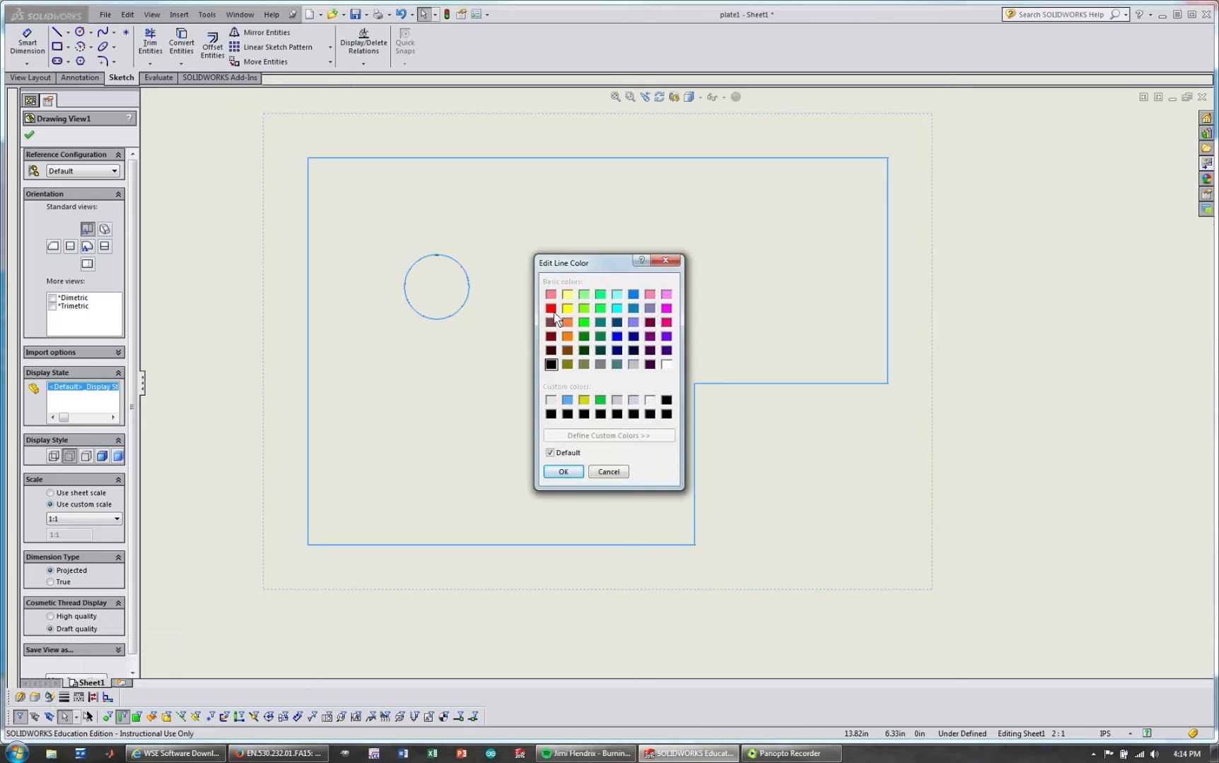
{"action": "left_click", "coordinate": [551, 309]}
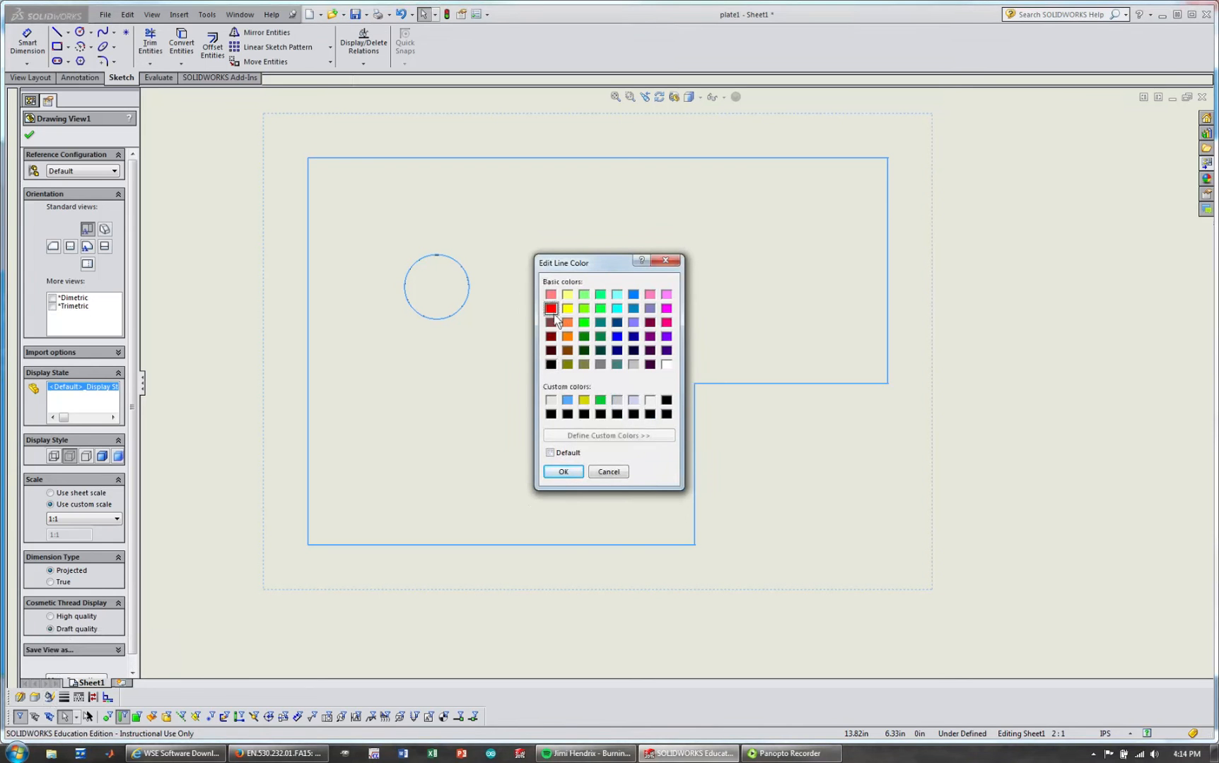
{"action": "left_click", "coordinate": [563, 471]}
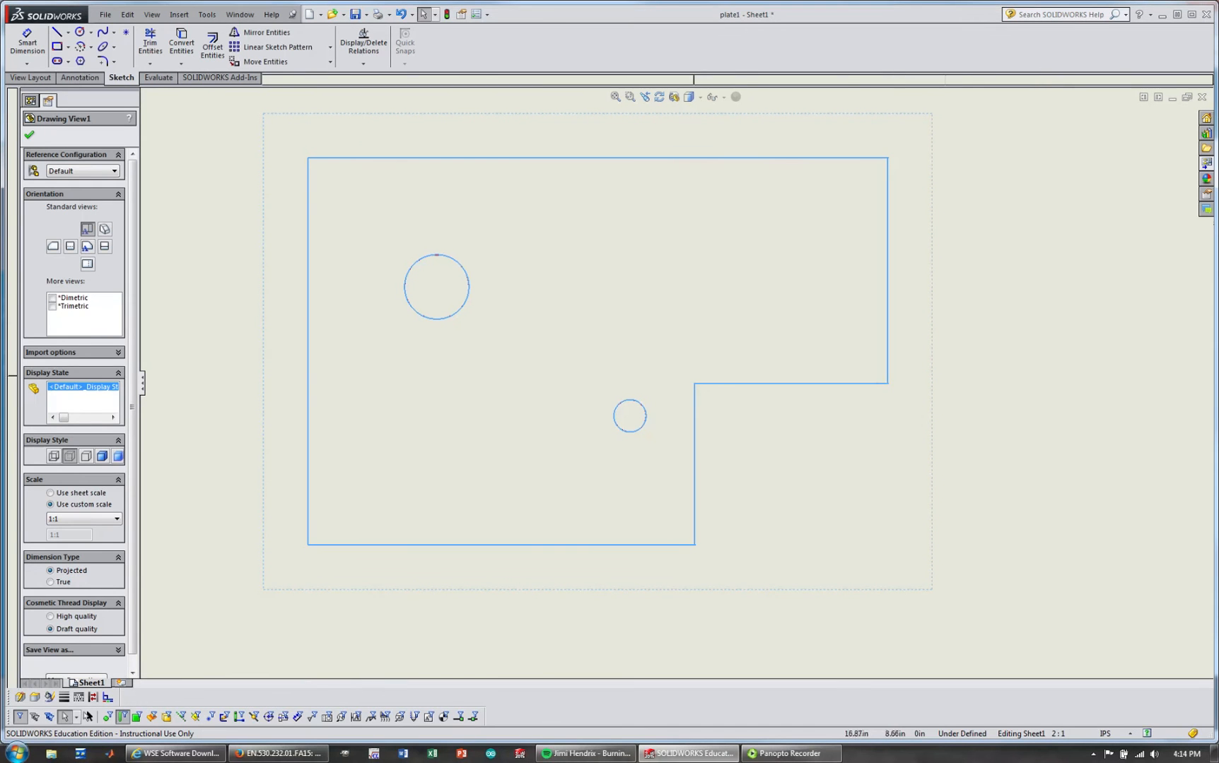
{"action": "left_click", "coordinate": [975, 372]}
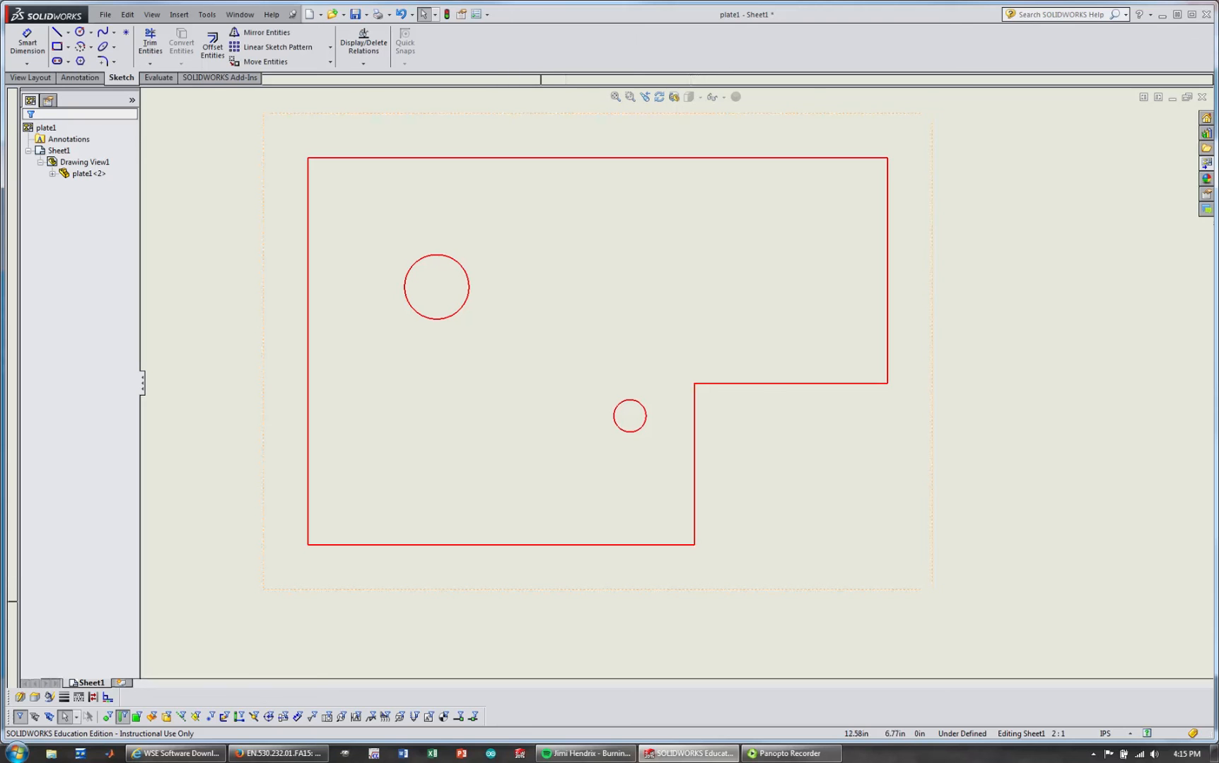
{"action": "left_click", "coordinate": [49, 698]}
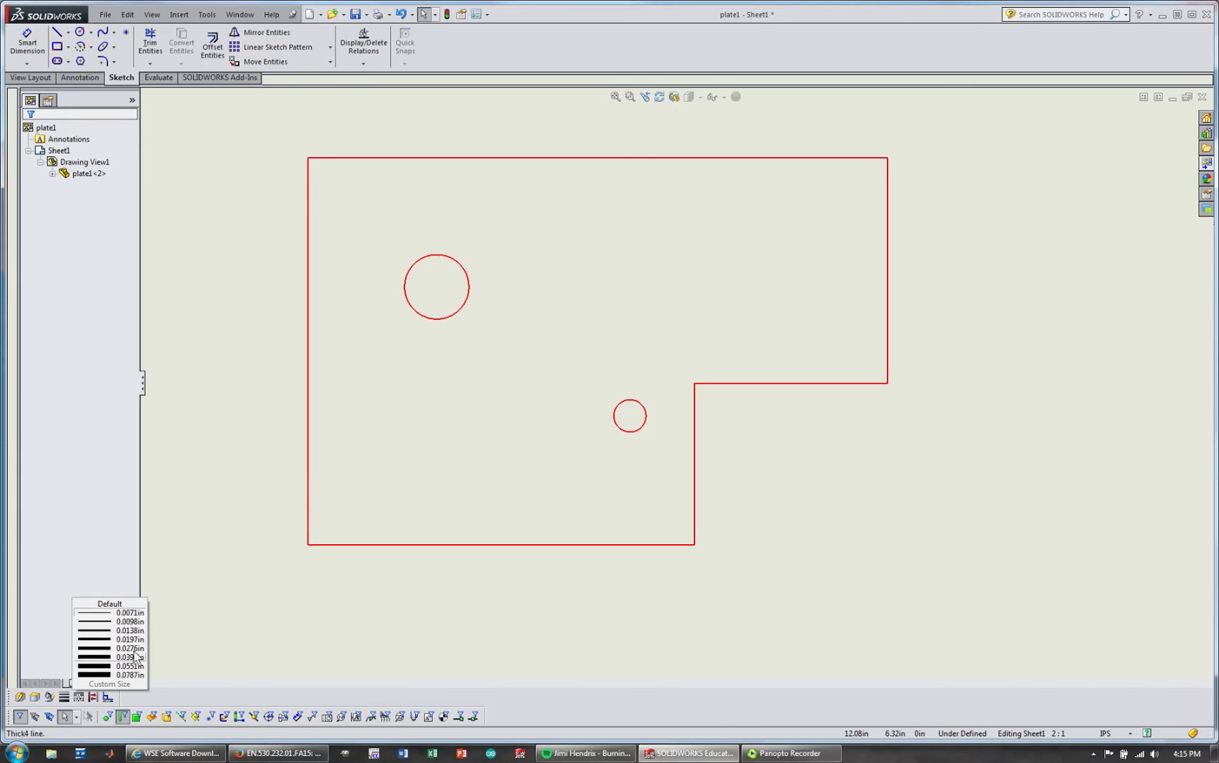
{"action": "left_click", "coordinate": [220, 639]}
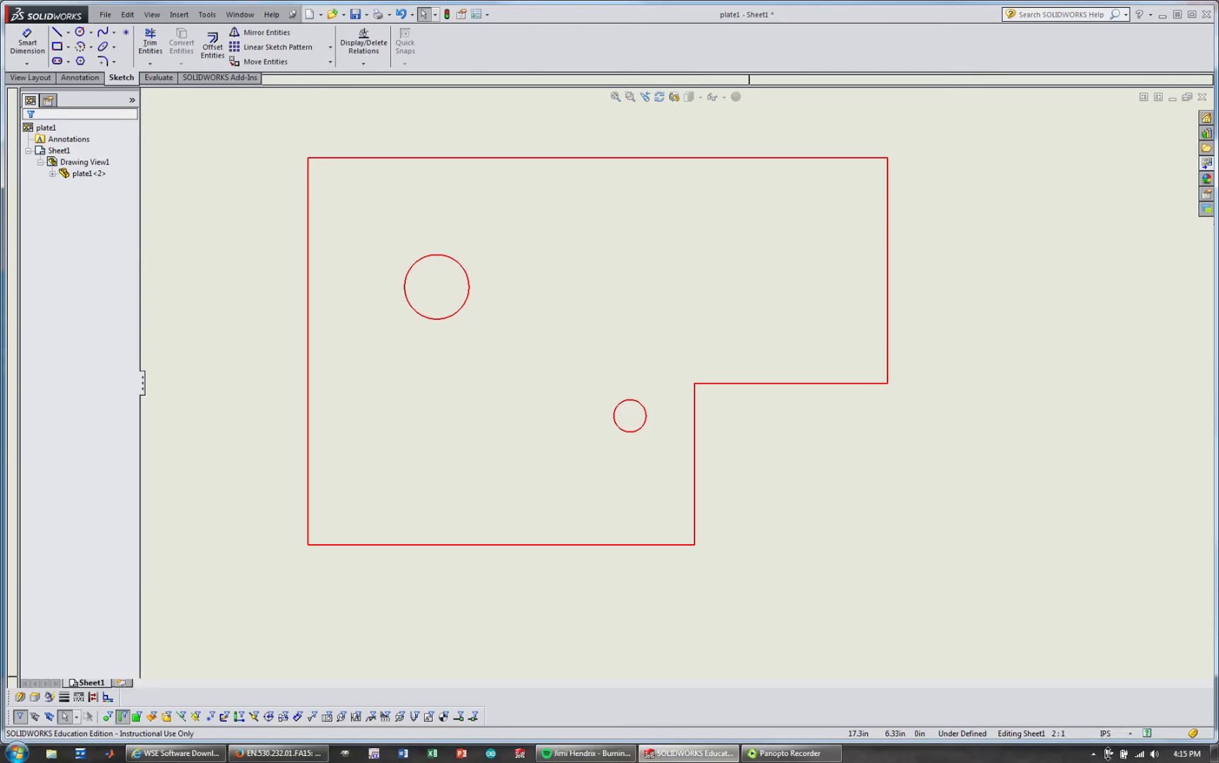
{"action": "left_click", "coordinate": [1131, 735]}
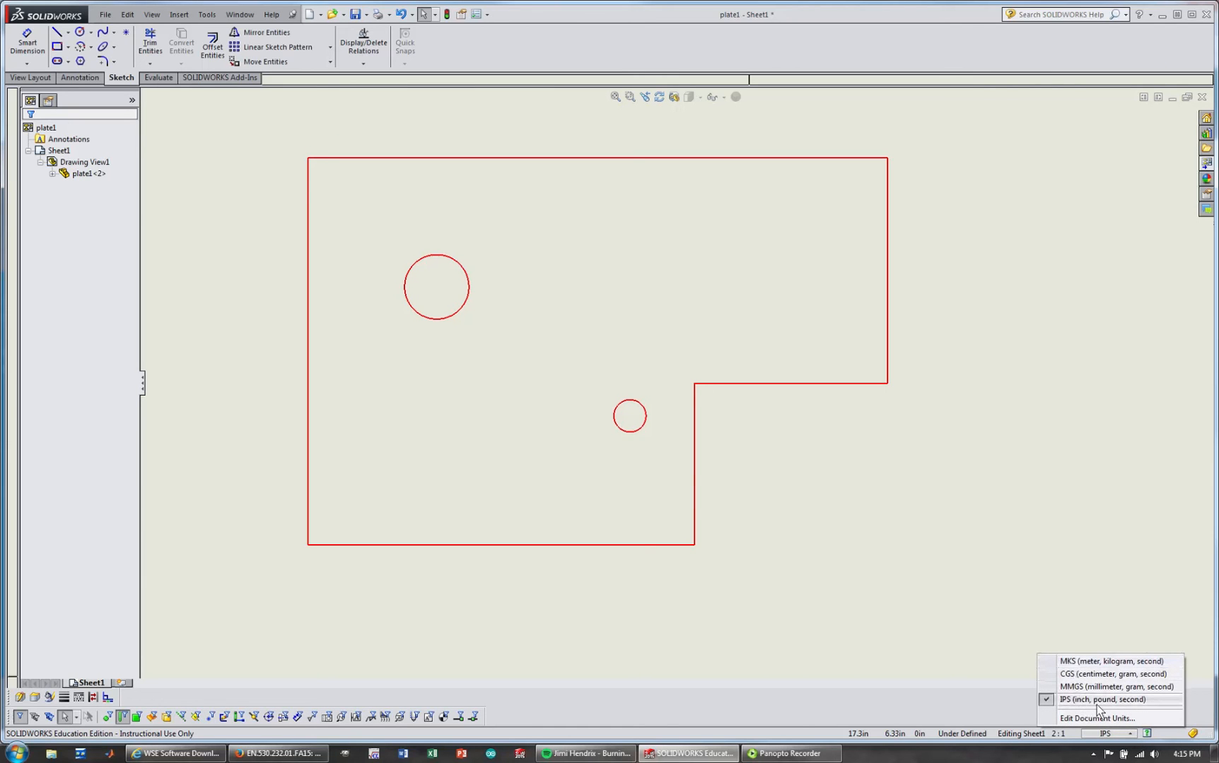
{"action": "left_click", "coordinate": [1022, 669]}
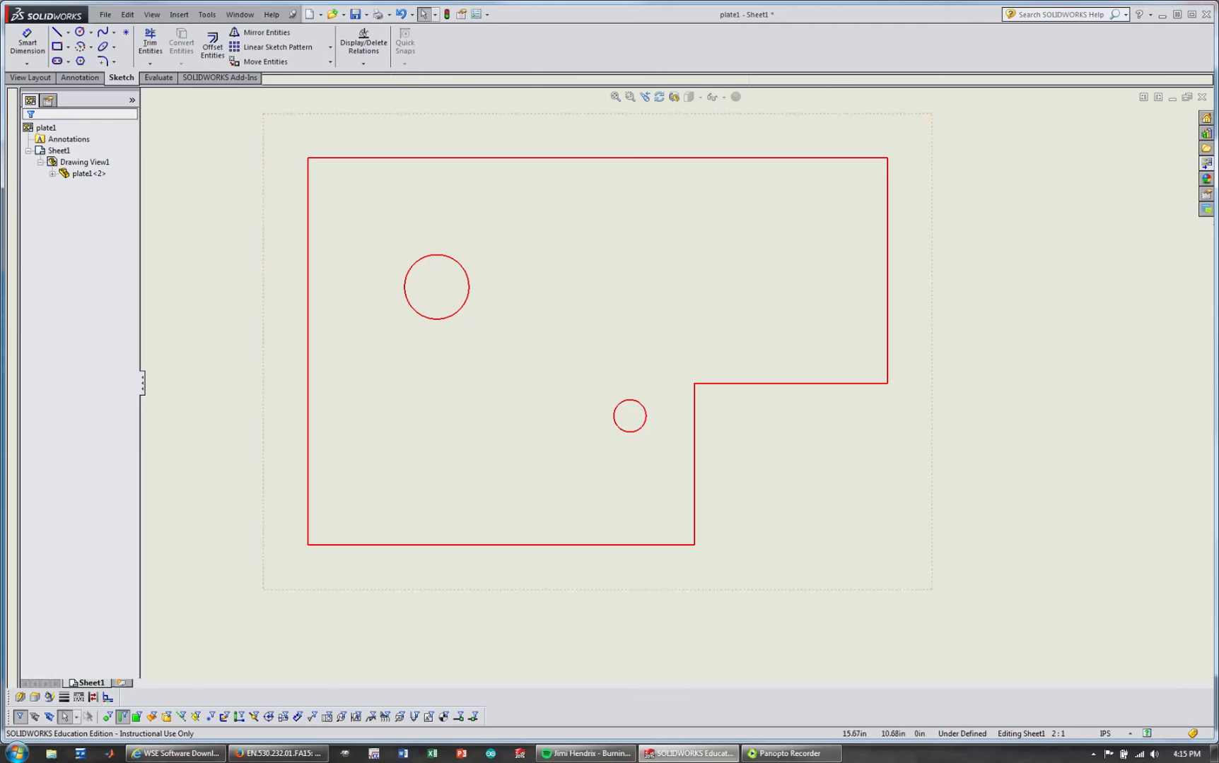
Step: Set the document's Thin line thickness print setting to 0.002 in
{"action": "left_click", "coordinate": [488, 15]}
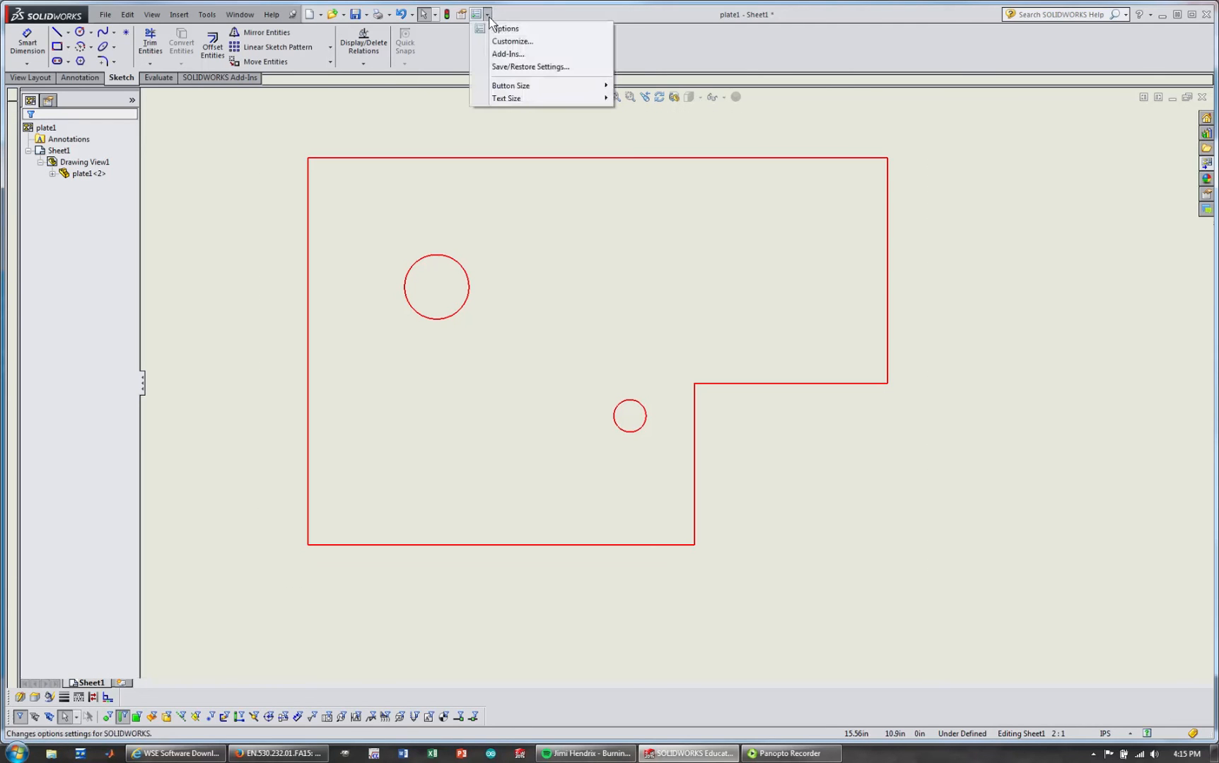
{"action": "left_click", "coordinate": [505, 30]}
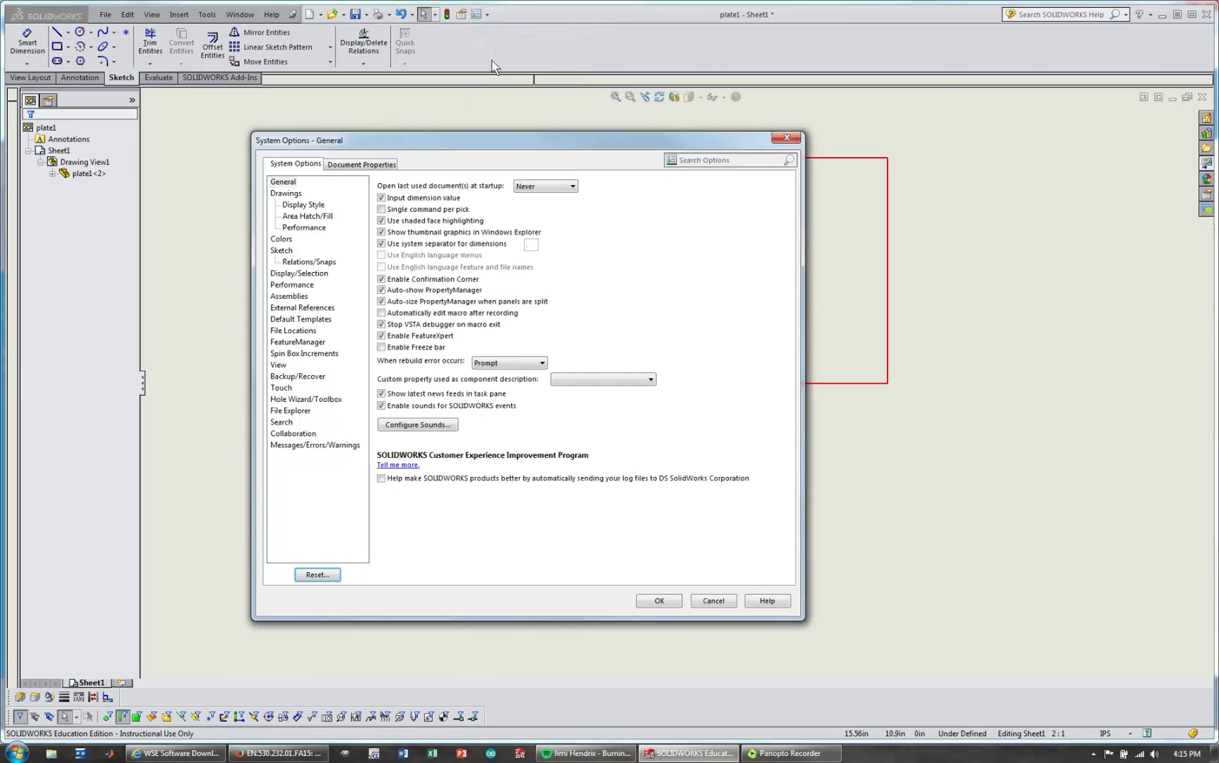
{"action": "left_click", "coordinate": [362, 166]}
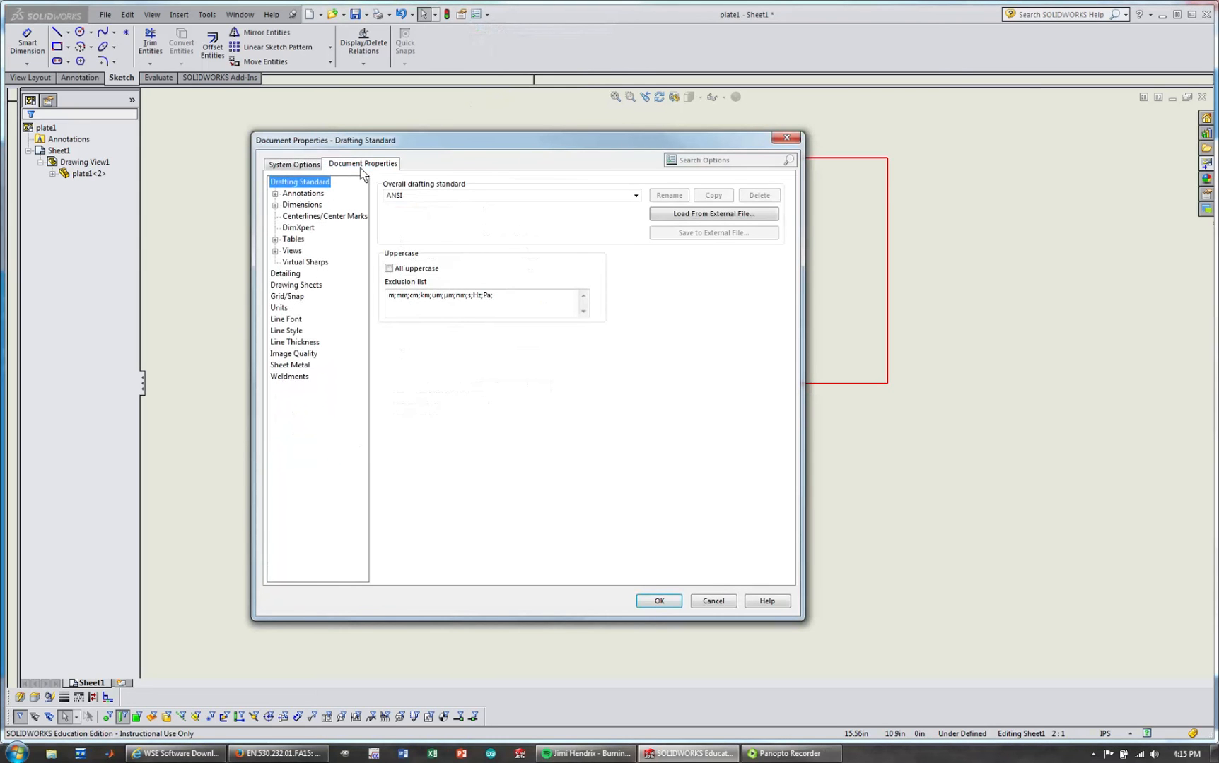
{"action": "left_click", "coordinate": [289, 345]}
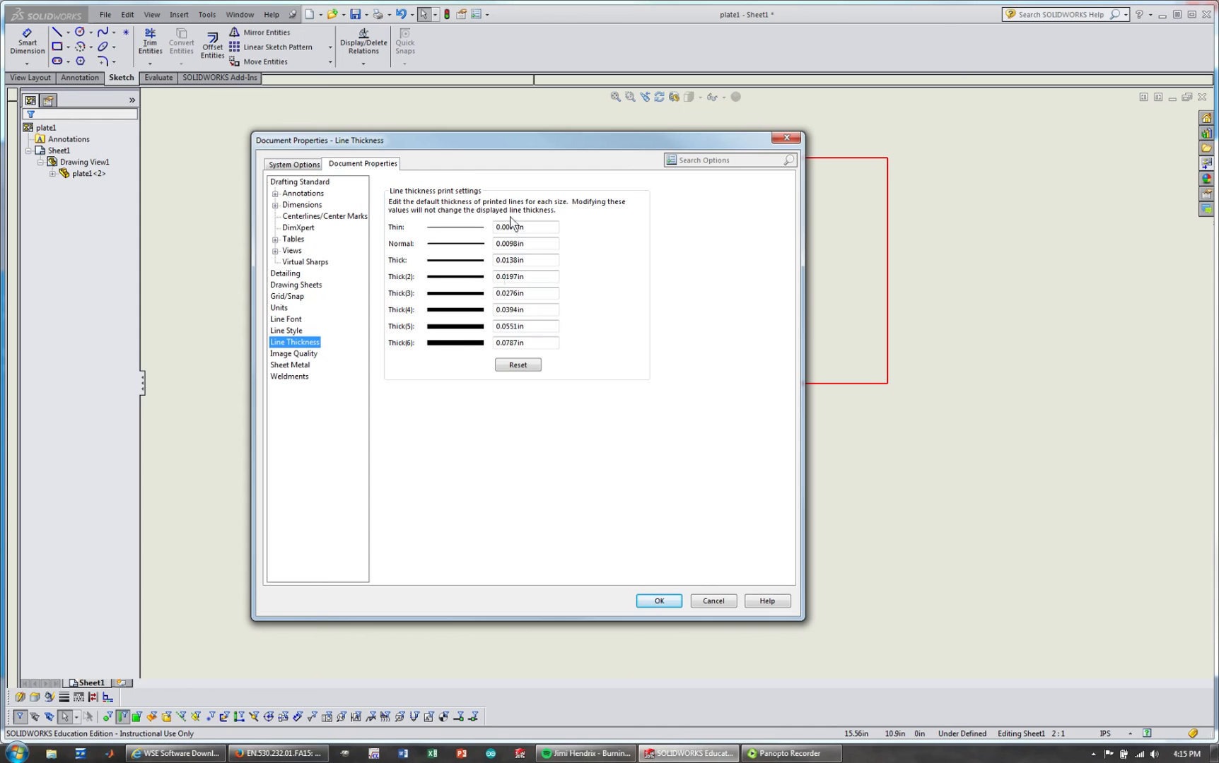
{"action": "left_click", "coordinate": [528, 236]}
{"action": "type", "text": "2"}
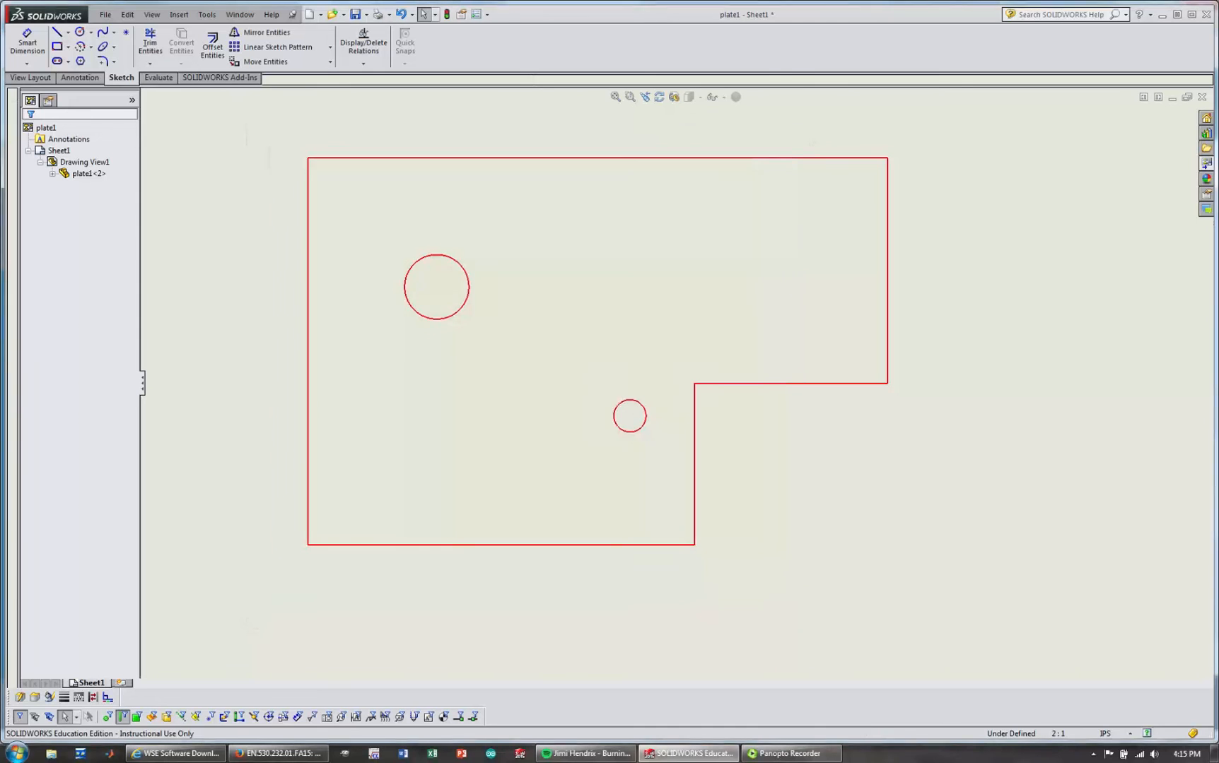
{"action": "left_click", "coordinate": [668, 603]}
Step: Apply the 0.002 in line thickness to all edges of the plate in the drawing view
{"action": "left_click_drag", "start_coordinate": [222, 597], "coordinate": [397, 421]}
{"action": "left_click", "coordinate": [64, 697]}
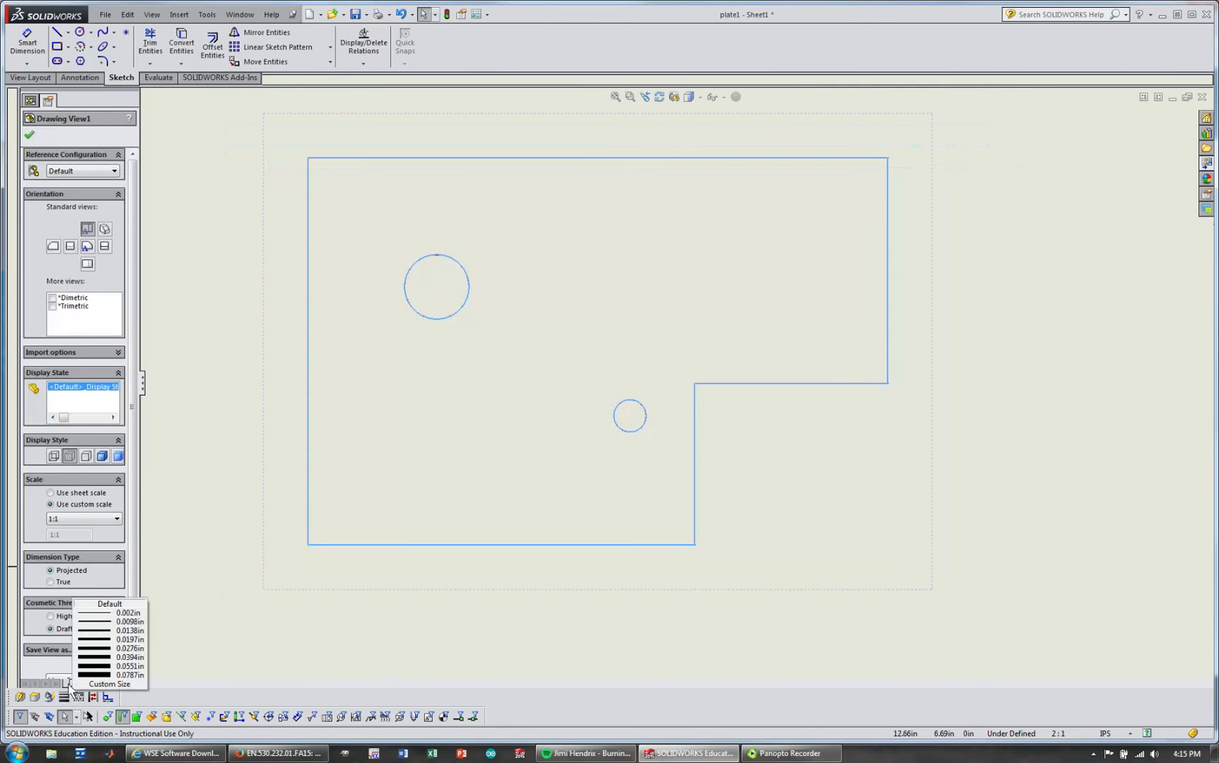
{"action": "left_click", "coordinate": [102, 622]}
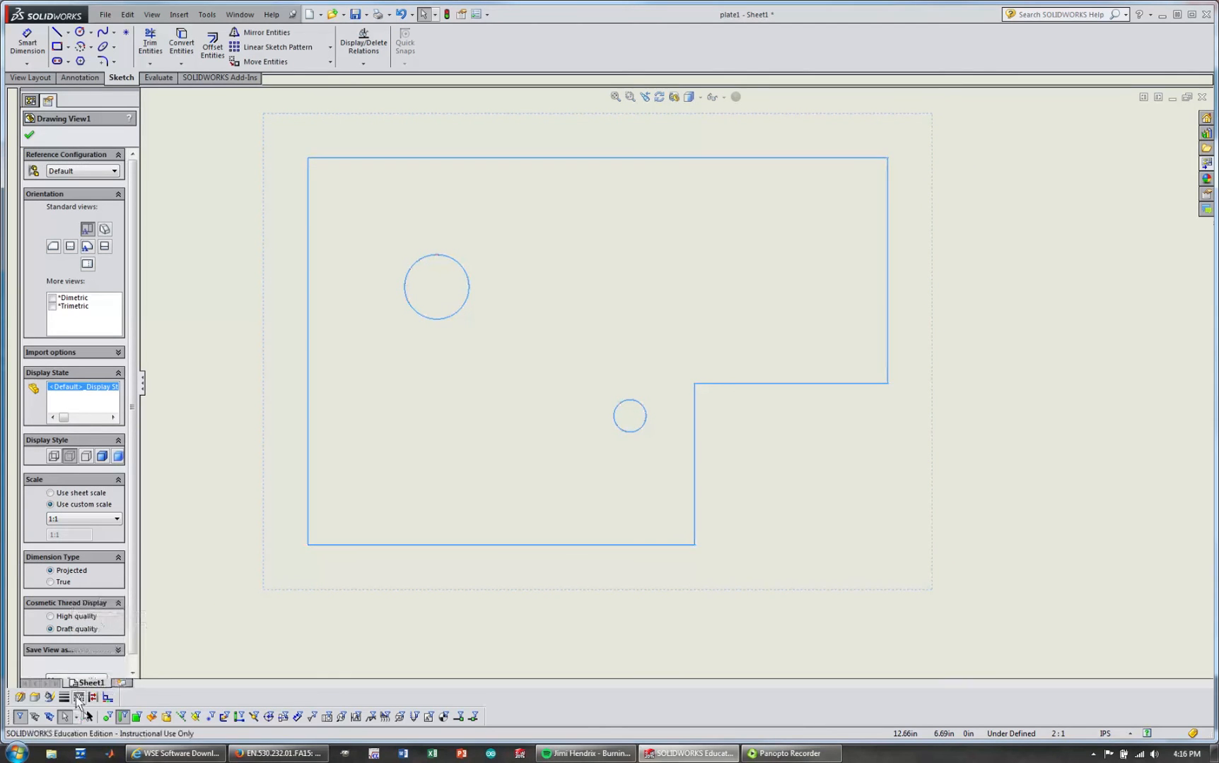
{"action": "left_click", "coordinate": [29, 134]}
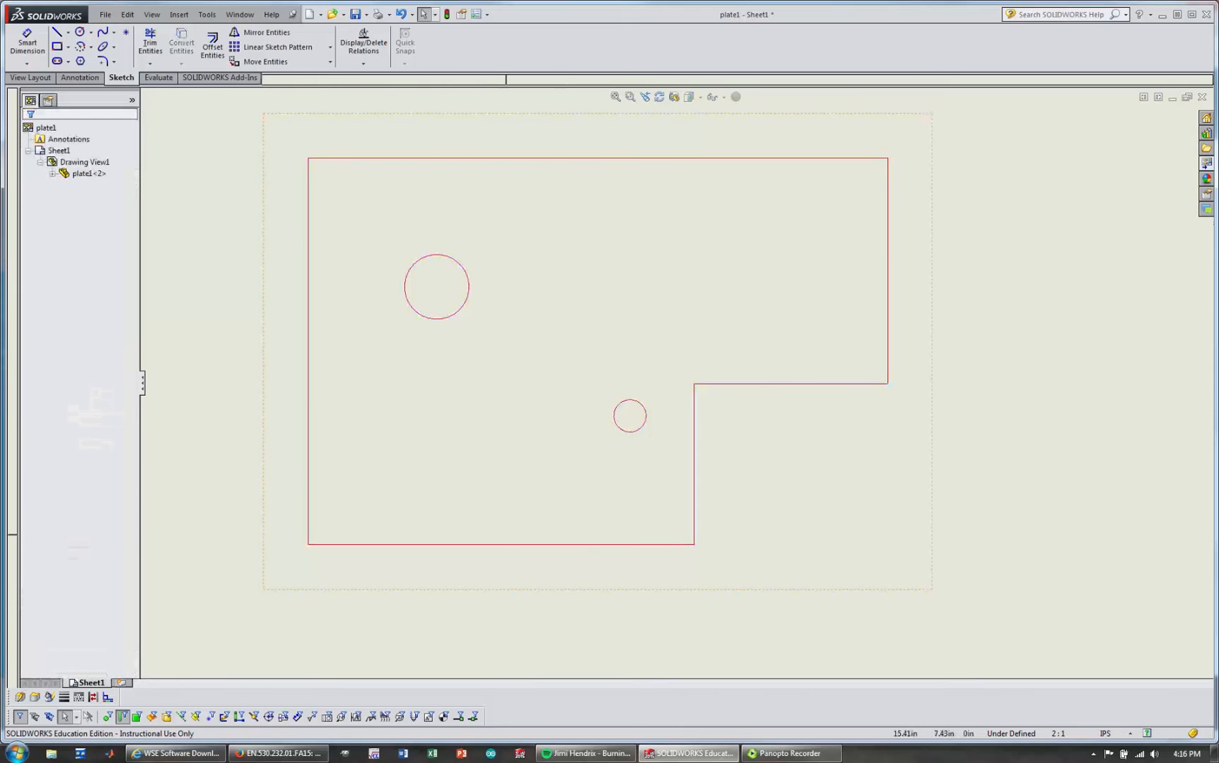
Step: Save the drawing to the Desktop as plate1.SLDDRW in the Drawing format
{"action": "left_click", "coordinate": [105, 14]}
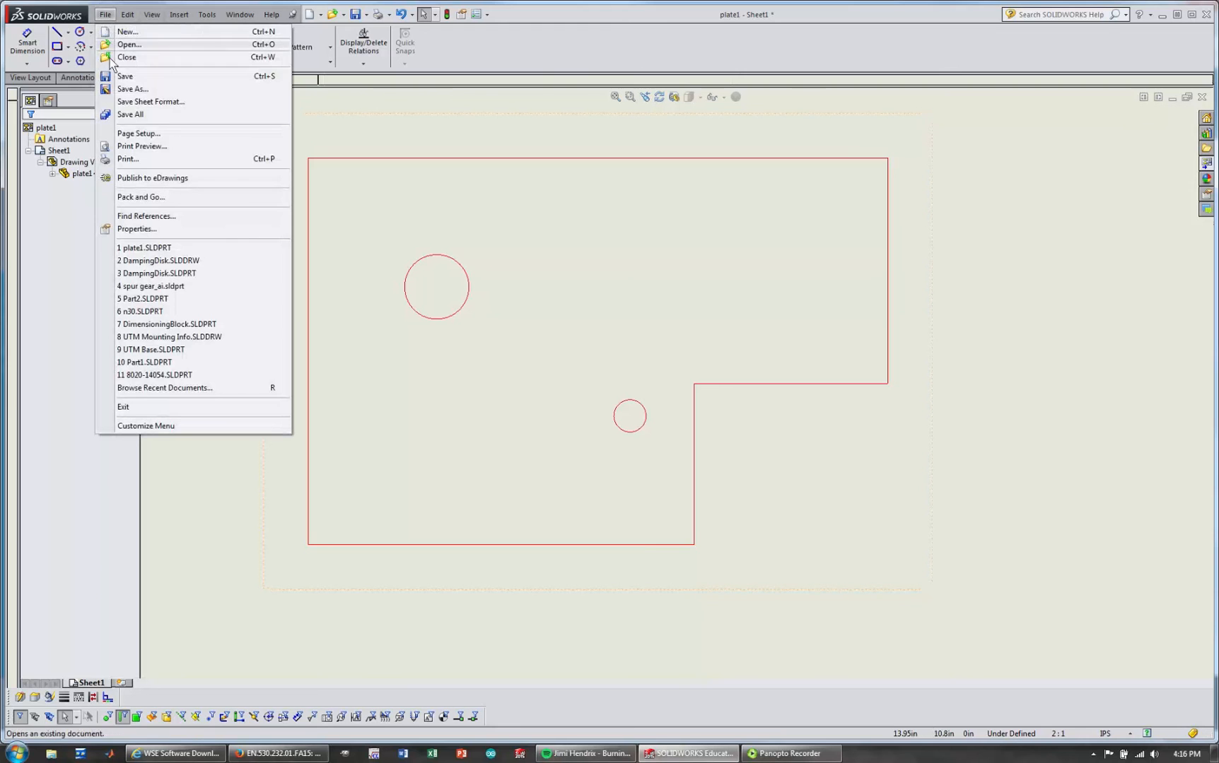
{"action": "left_click", "coordinate": [125, 89]}
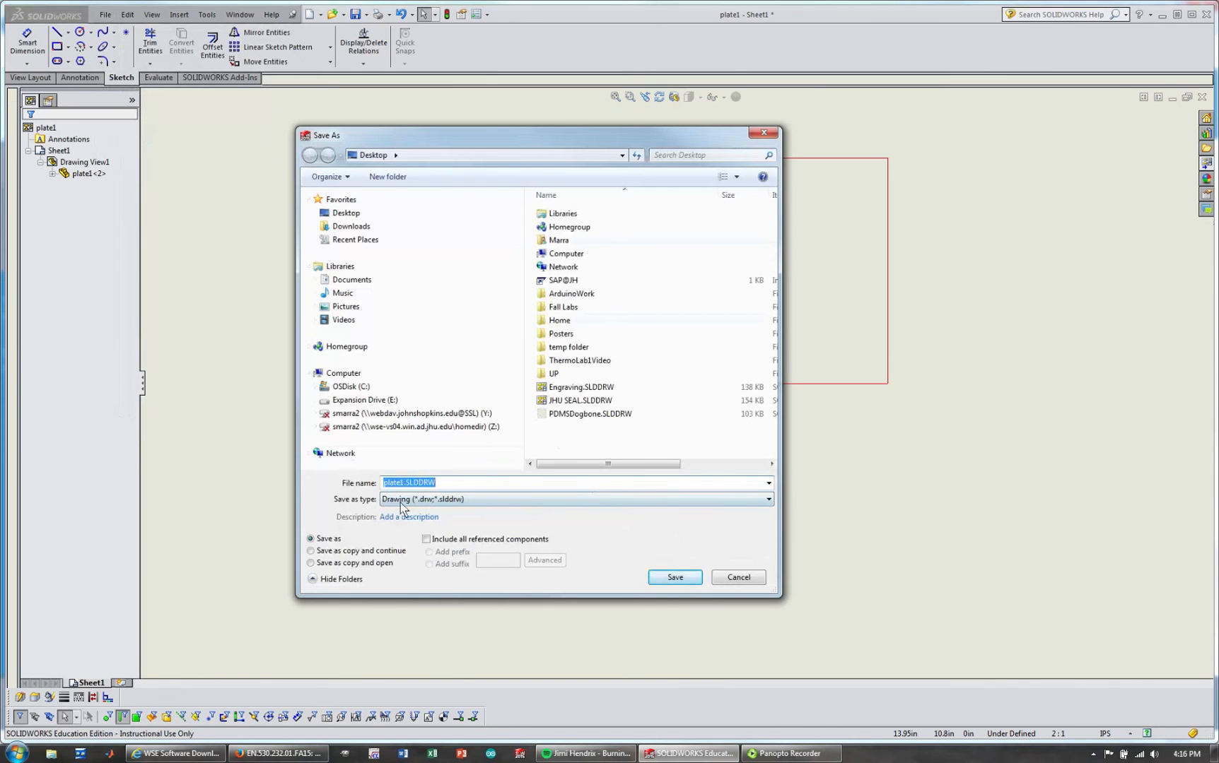
{"action": "left_click", "coordinate": [678, 579]}
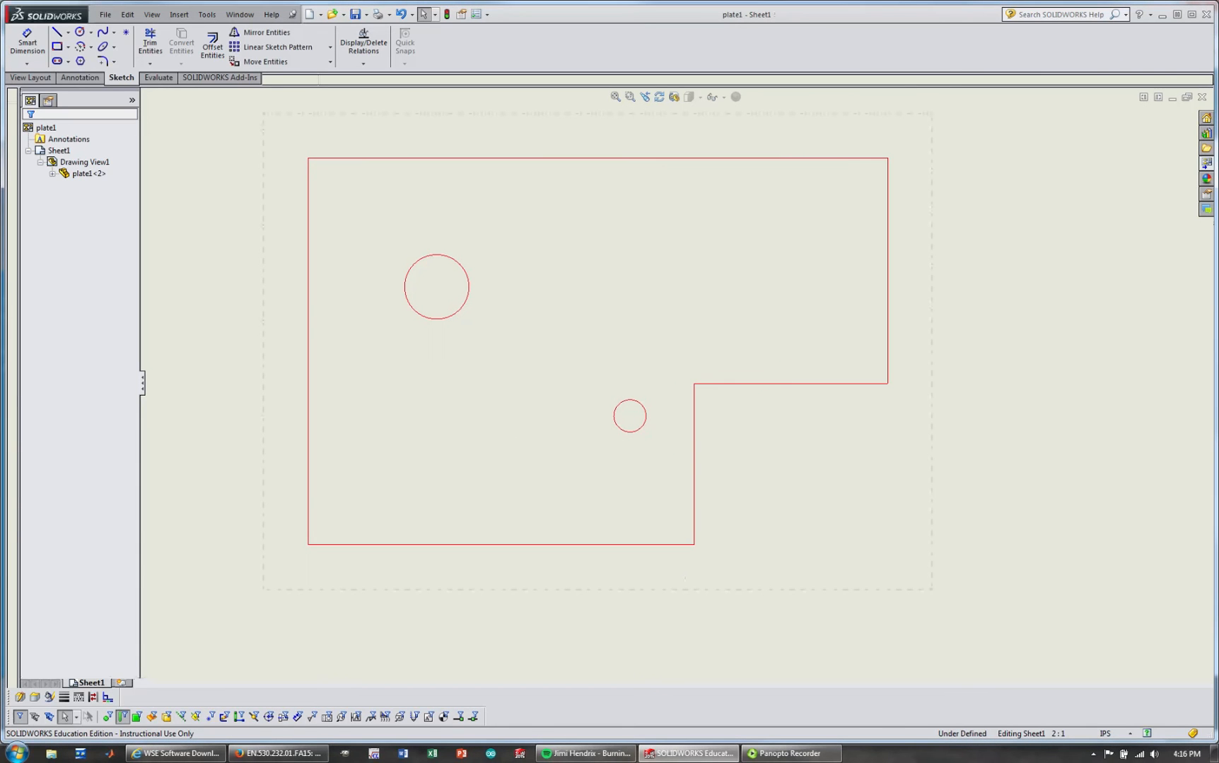